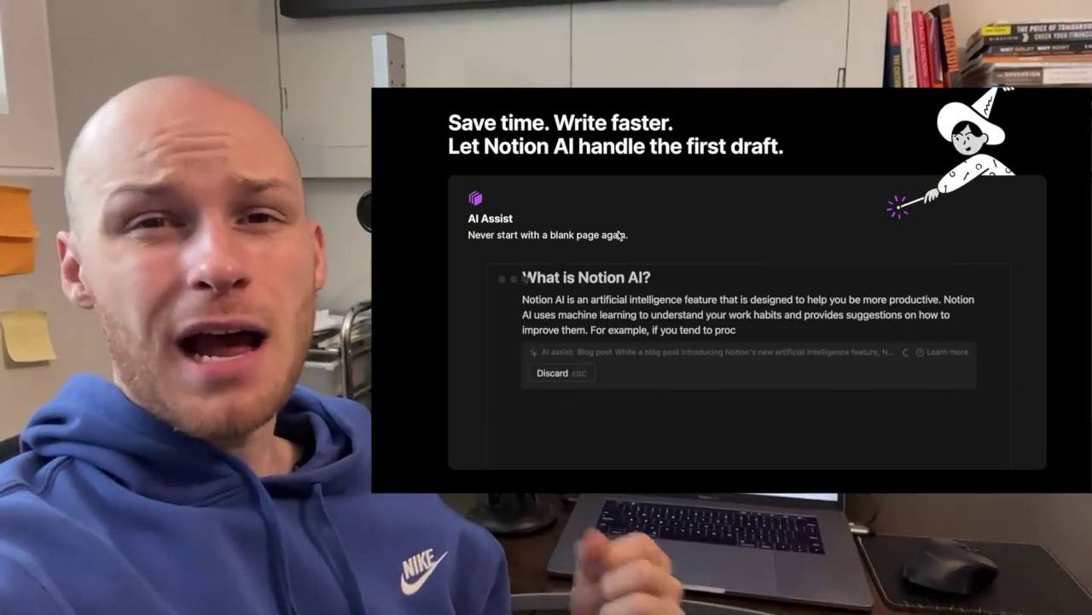
{"action": "left_click_drag", "start_coordinate": [450, 147], "coordinate": [822, 143]}
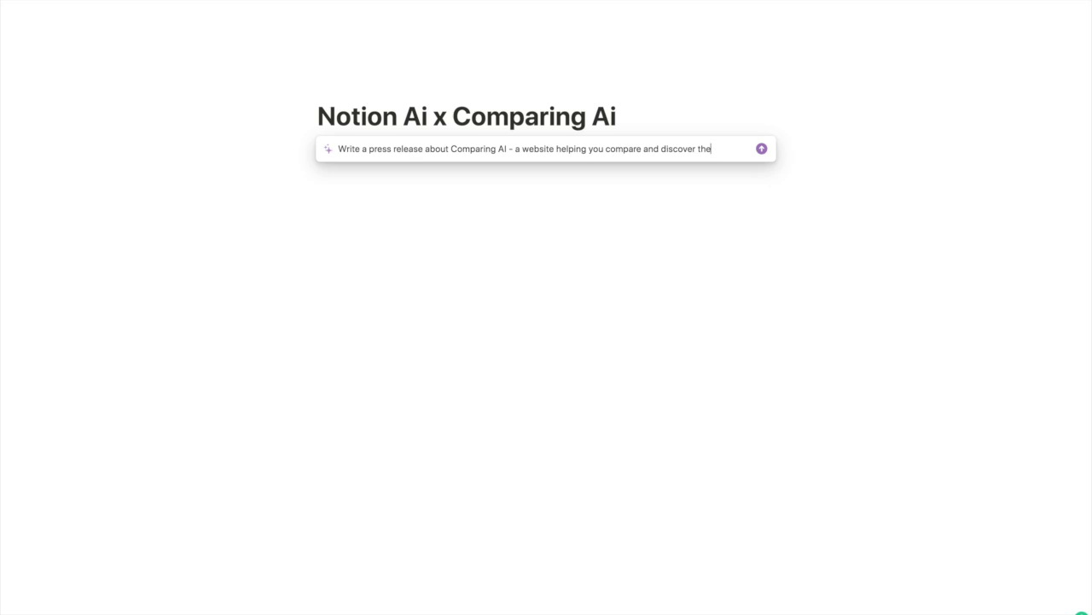
{"action": "key", "text": "Return"}
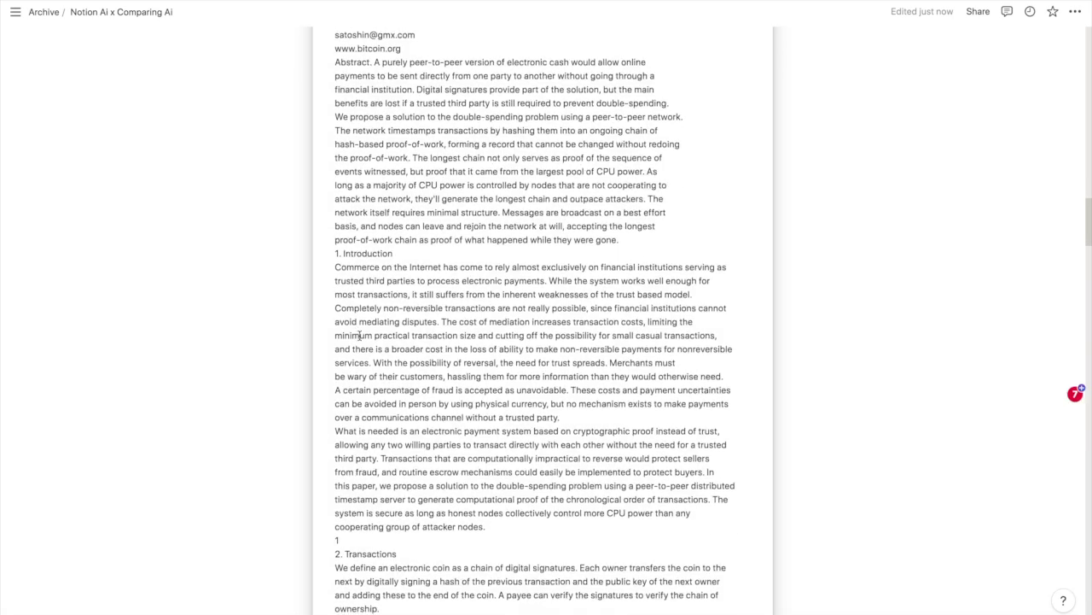
{"action": "scroll", "coordinate": [359, 335], "scroll_direction": "down", "scroll_amount": 5}
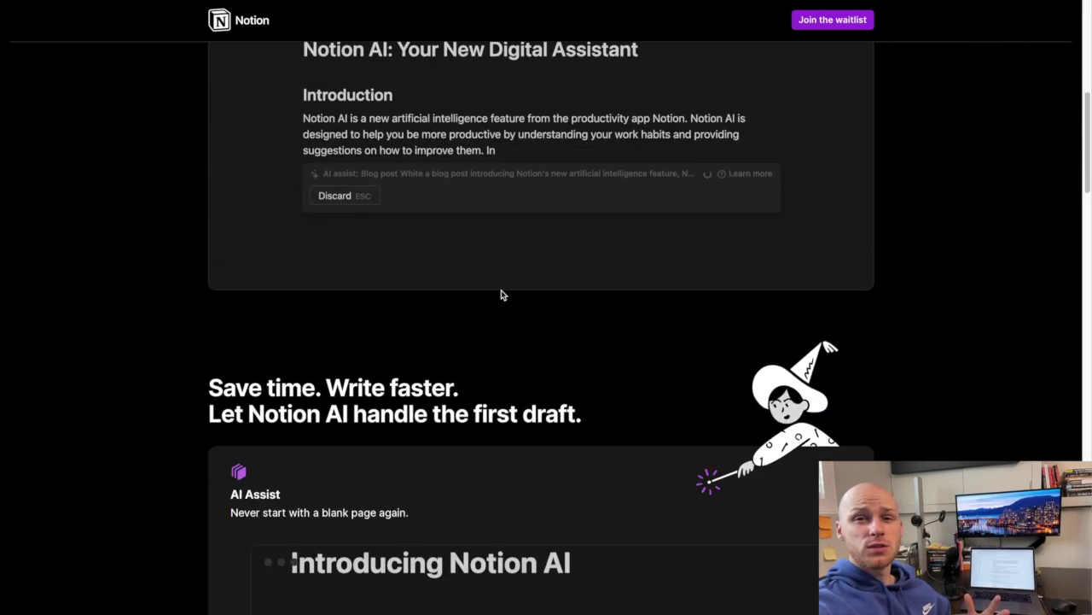
{"action": "scroll", "coordinate": [607, 399], "scroll_direction": "down", "scroll_amount": 5}
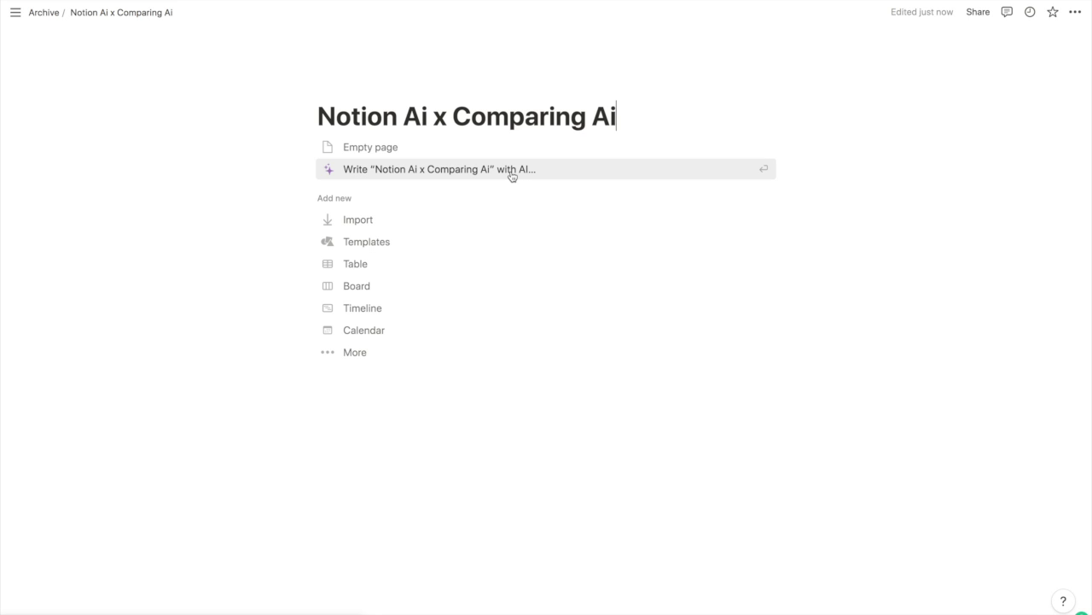
Generate and keep an AI press release about "Comparing AI - a website helping you compare and discover the best AI tools".
{"action": "left_click", "coordinate": [373, 170]}
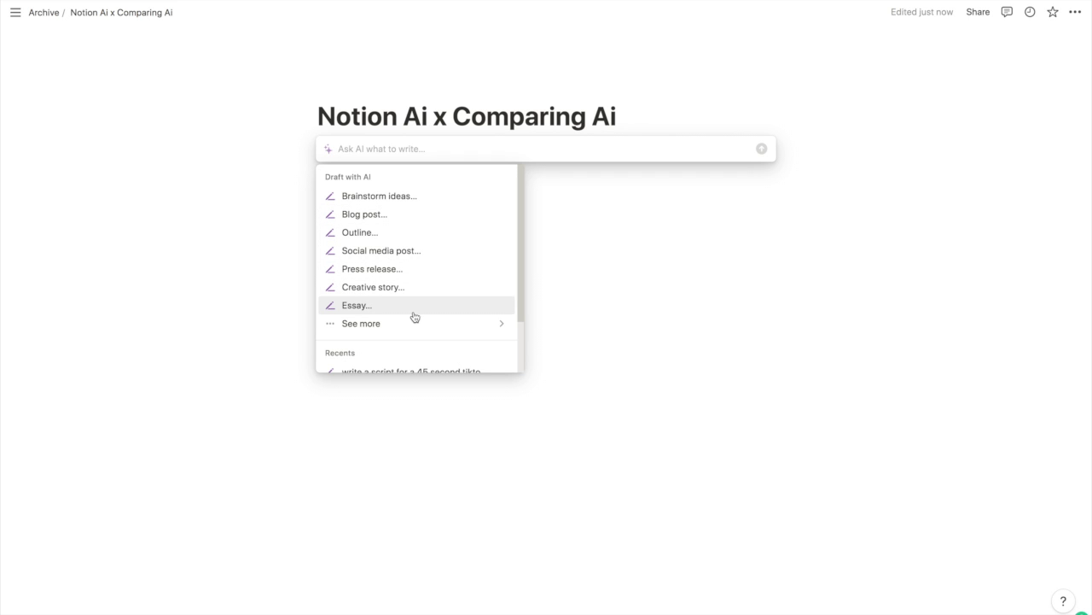
{"action": "mouse_move", "coordinate": [415, 323]}
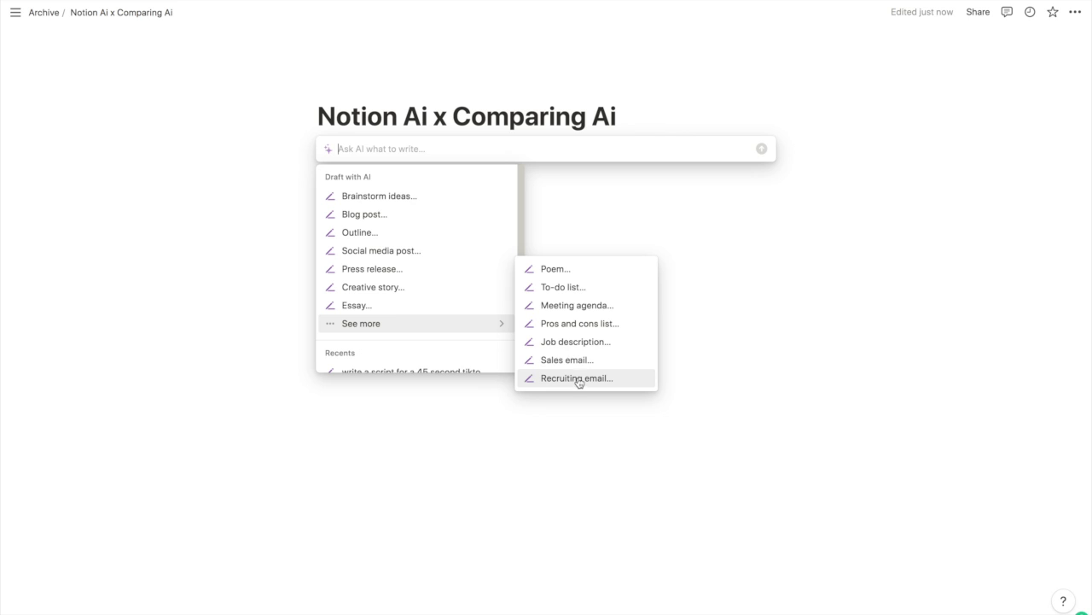
{"action": "scroll", "coordinate": [407, 303], "scroll_direction": "down", "scroll_amount": 2}
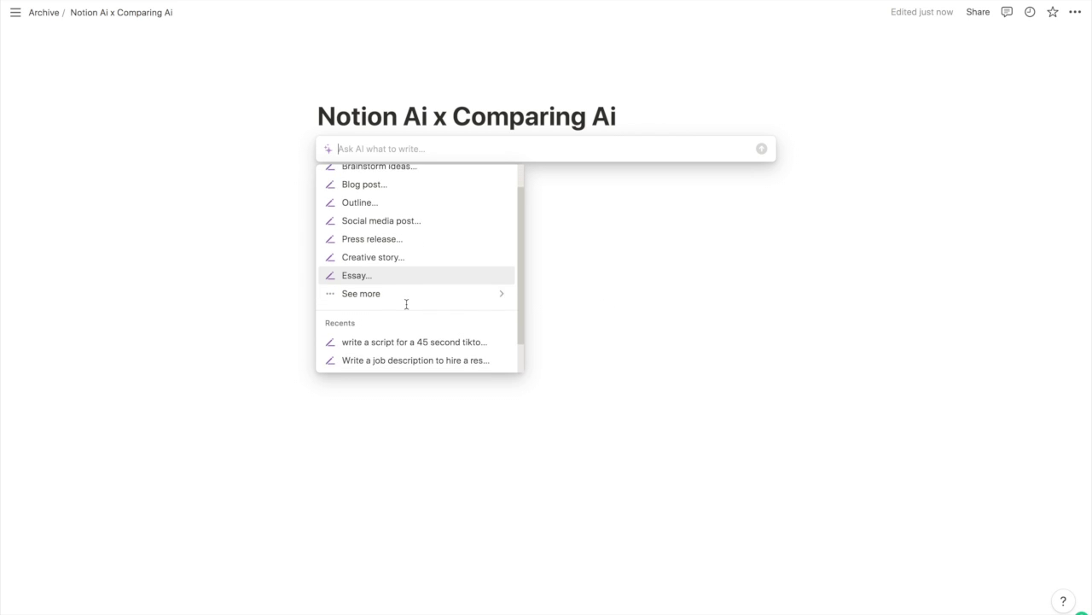
{"action": "scroll", "coordinate": [406, 303], "scroll_direction": "up", "scroll_amount": 1}
{"action": "scroll", "coordinate": [401, 306], "scroll_direction": "down", "scroll_amount": 2}
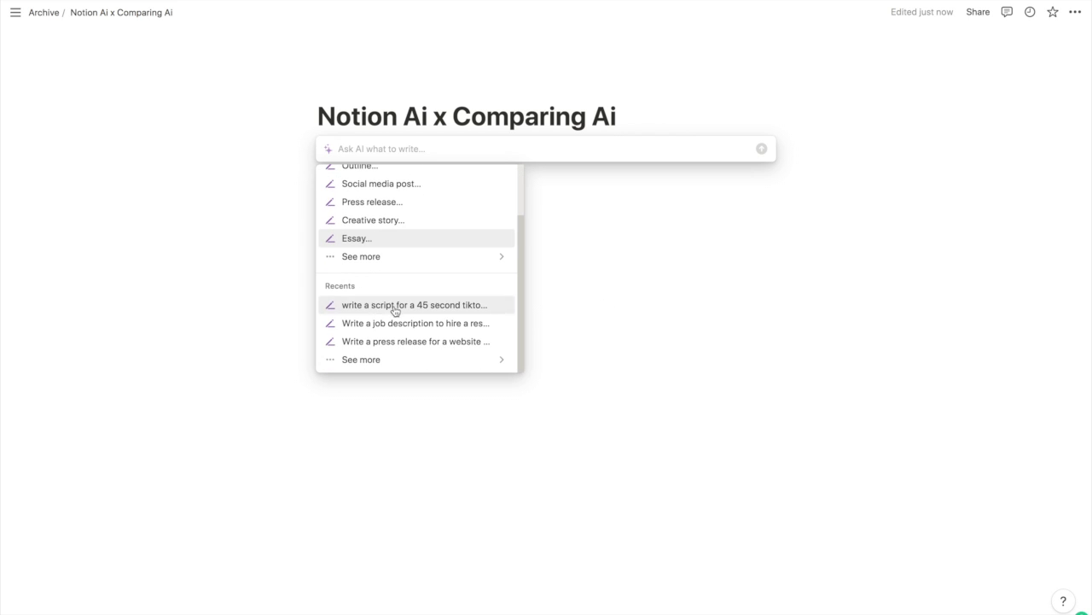
{"action": "scroll", "coordinate": [379, 328], "scroll_direction": "up", "scroll_amount": 2}
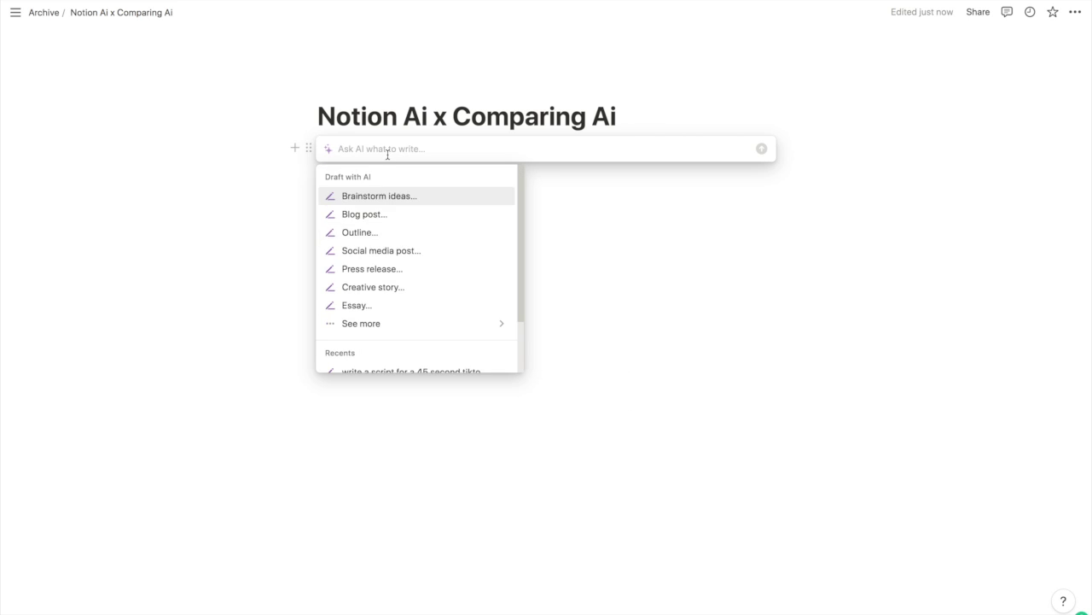
{"action": "left_click", "coordinate": [389, 263]}
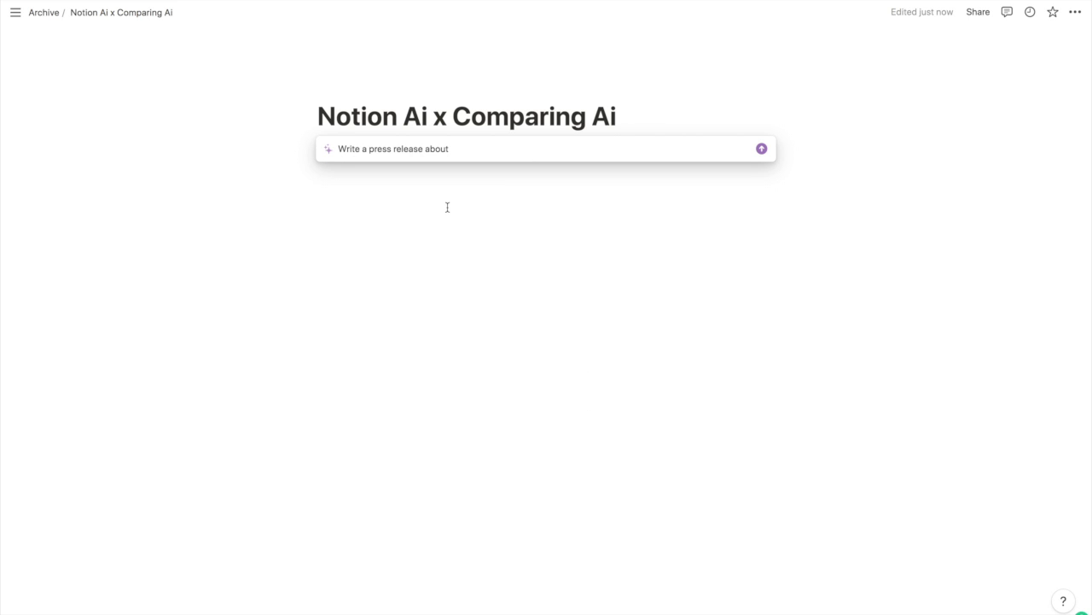
{"action": "type", "text": "Comparing Ai"}
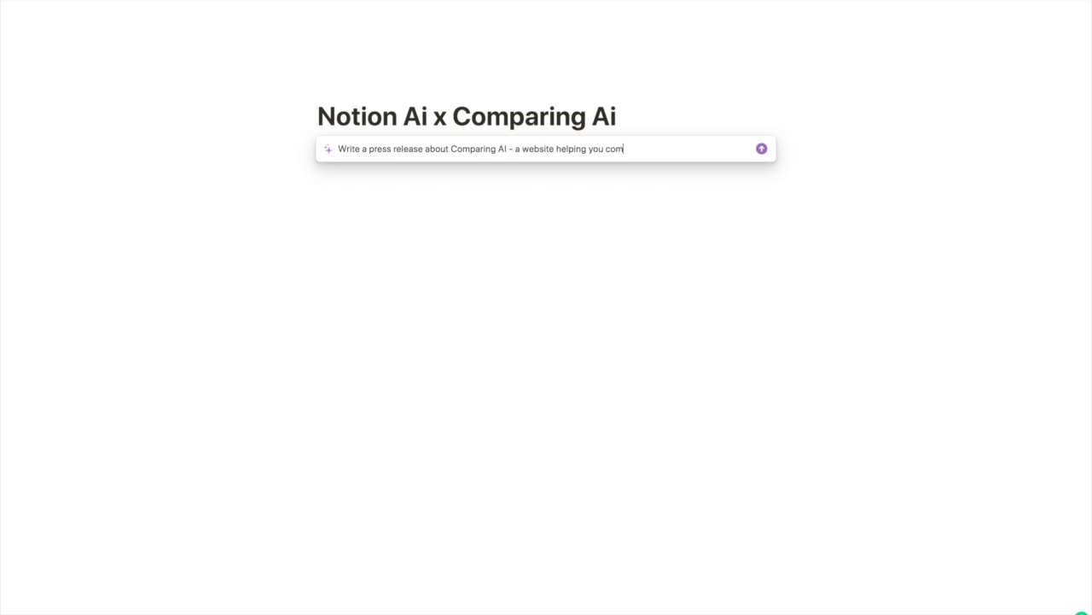
{"action": "type", "text": "over the best AI tools"}
{"action": "key", "text": "Return"}
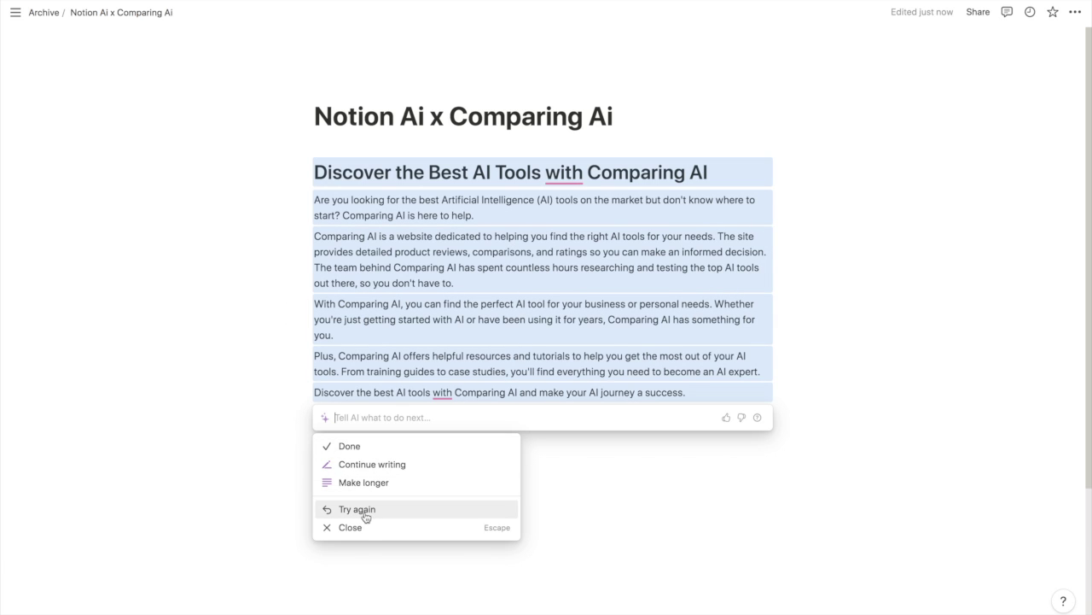
{"action": "left_click", "coordinate": [346, 446]}
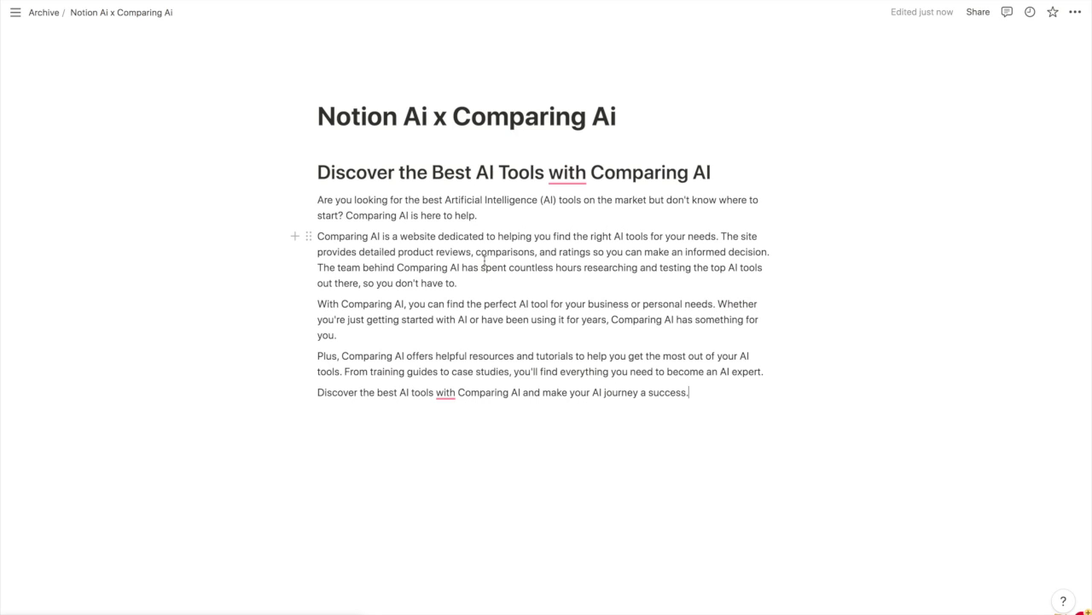
Try the AI's Improve writing on the second body paragraph, regenerate the suggestion once and discard it.
{"action": "triple_click", "coordinate": [436, 242]}
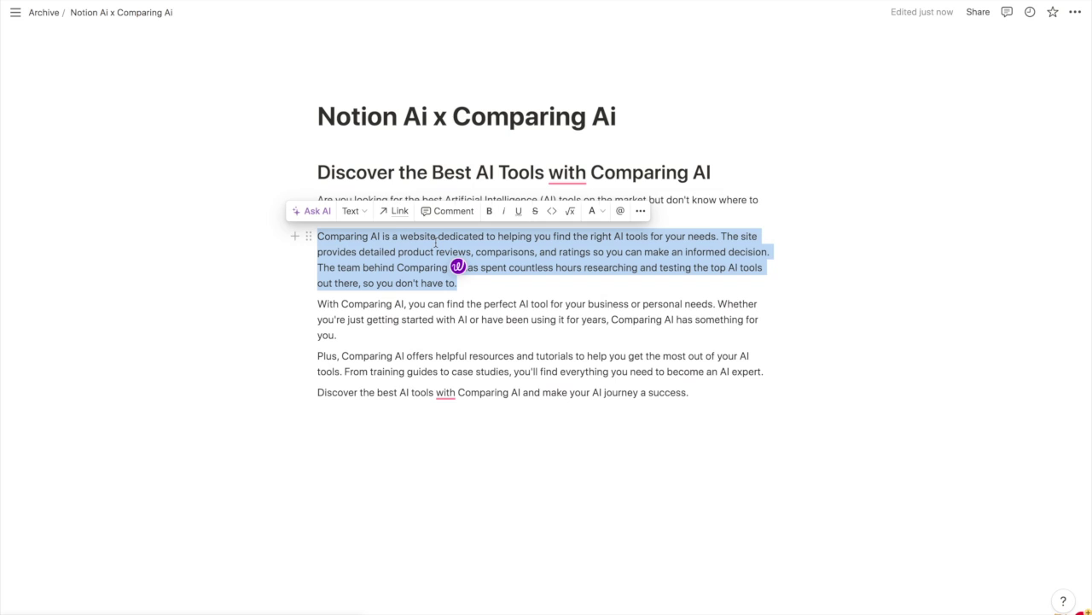
{"action": "left_click", "coordinate": [310, 212]}
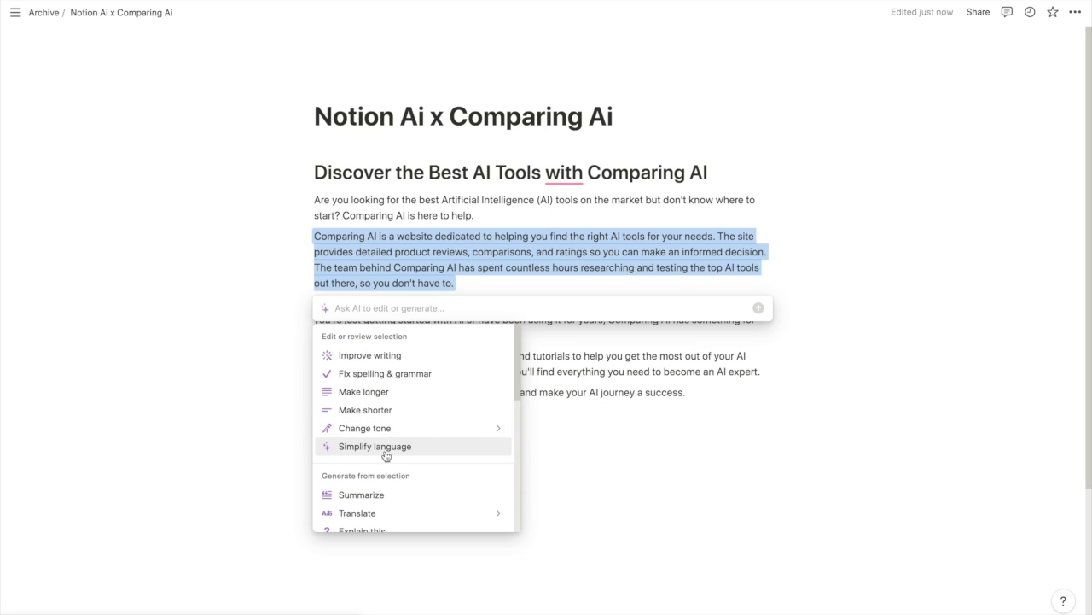
{"action": "scroll", "coordinate": [386, 456], "scroll_direction": "down", "scroll_amount": 3}
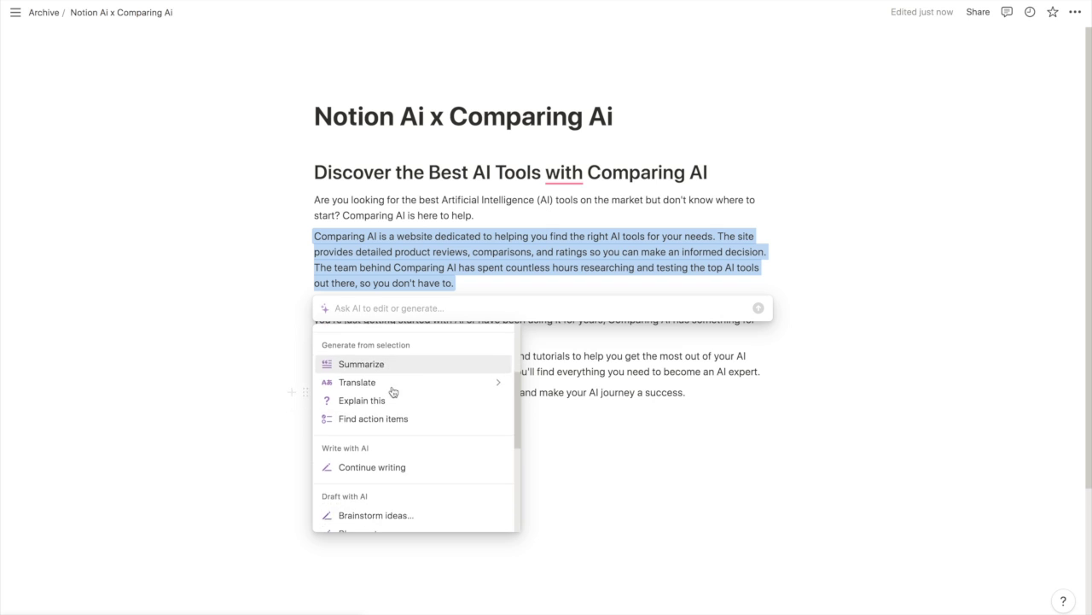
{"action": "scroll", "coordinate": [392, 392], "scroll_direction": "down", "scroll_amount": 5}
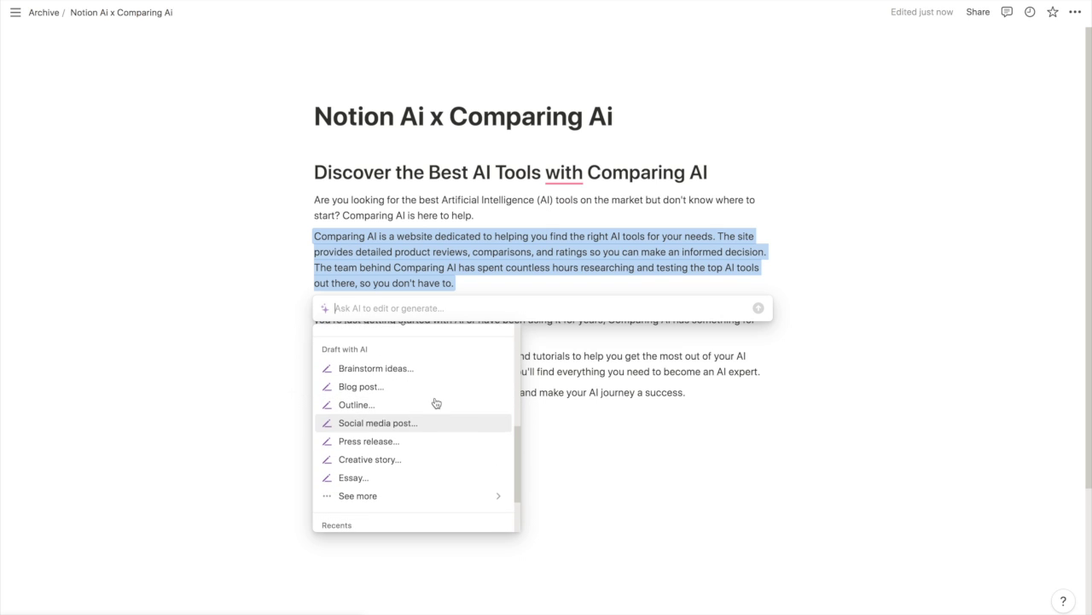
{"action": "mouse_move", "coordinate": [370, 496]}
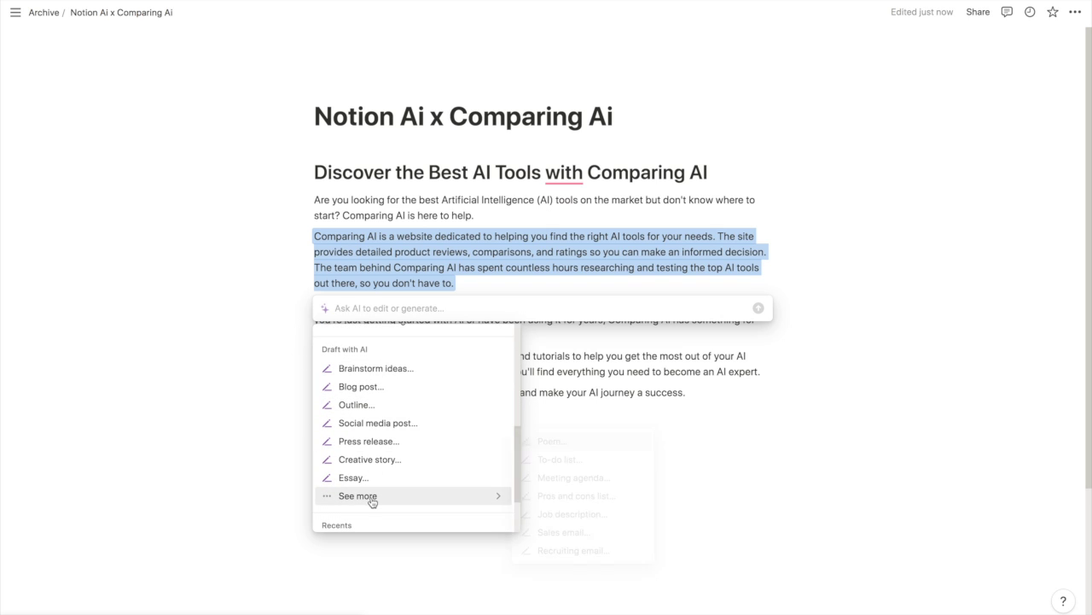
{"action": "scroll", "coordinate": [371, 503], "scroll_direction": "down", "scroll_amount": 1}
{"action": "scroll", "coordinate": [372, 502], "scroll_direction": "up", "scroll_amount": 3}
{"action": "scroll", "coordinate": [372, 502], "scroll_direction": "up", "scroll_amount": 5}
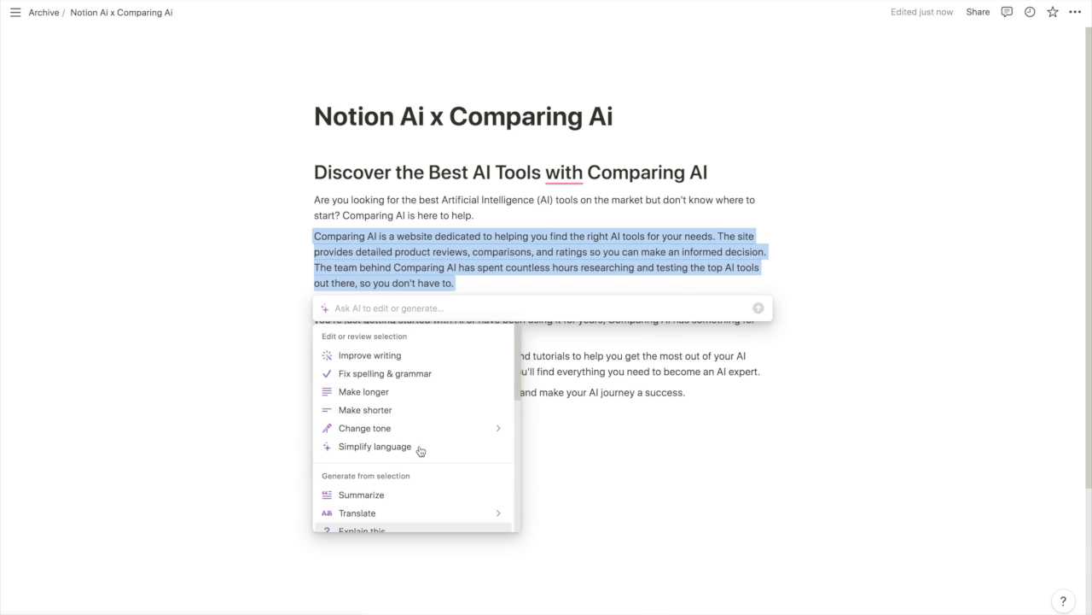
{"action": "left_click", "coordinate": [396, 358]}
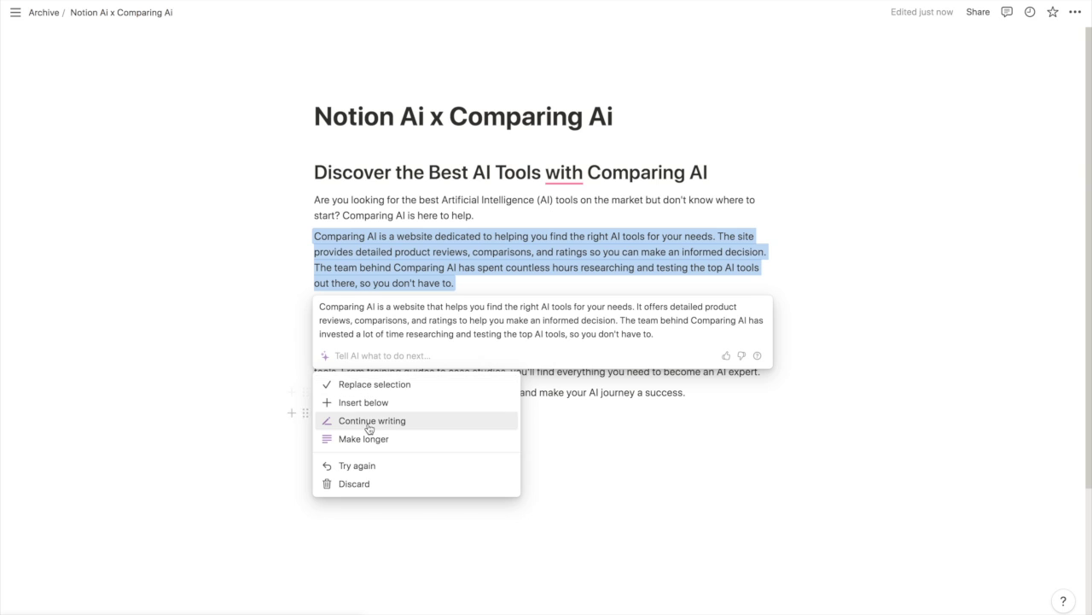
{"action": "left_click", "coordinate": [368, 467]}
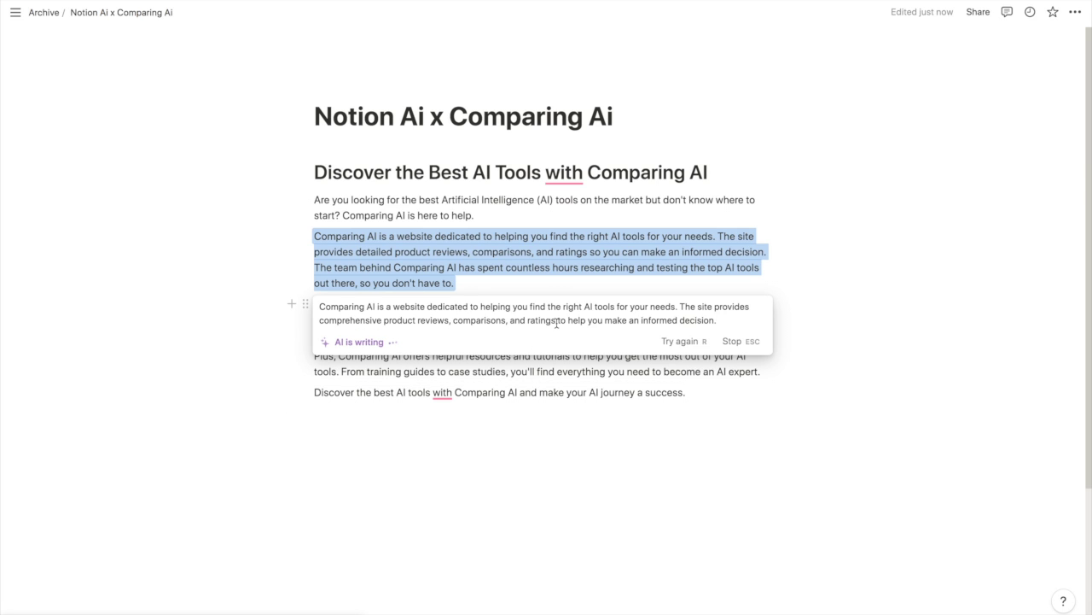
{"action": "key", "text": "Escape"}
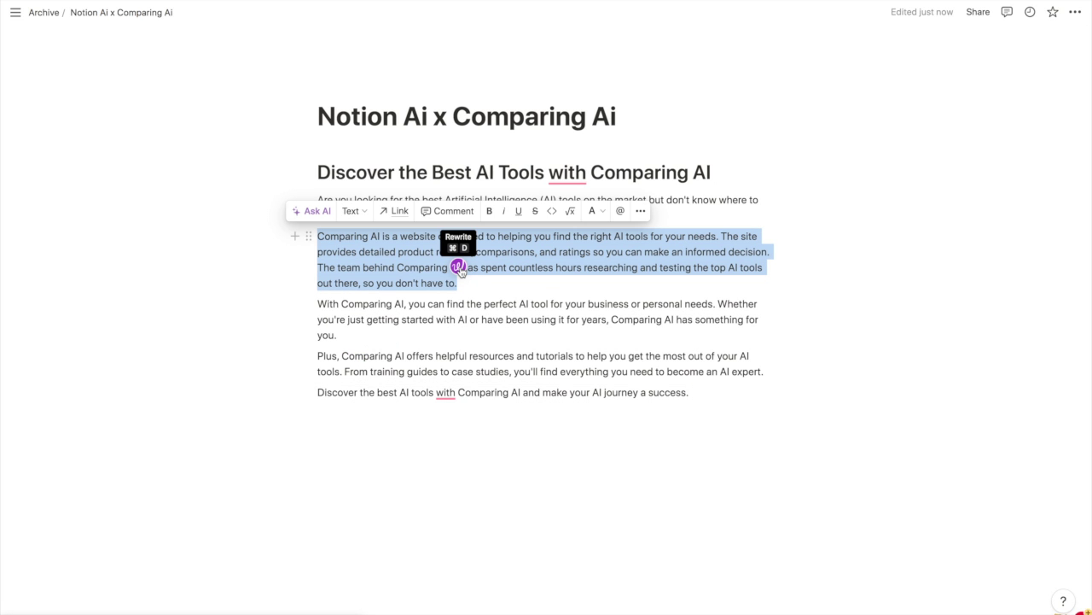
Request Wordtune rewrites of the selected second body paragraph and review the suggested alternatives.
{"action": "key", "text": "super+d"}
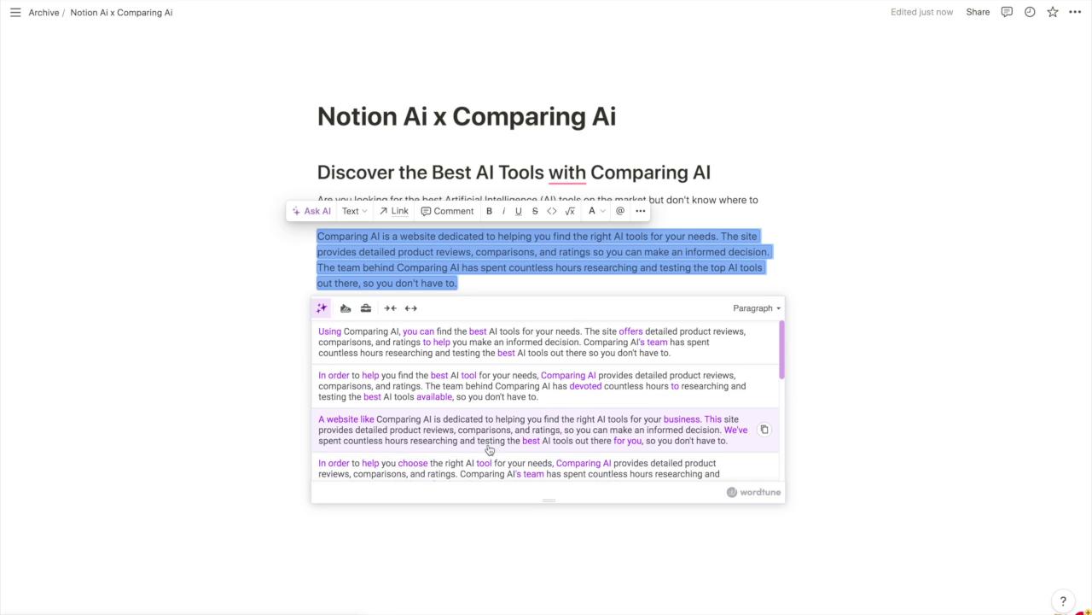
{"action": "scroll", "coordinate": [489, 450], "scroll_direction": "down", "scroll_amount": 4}
{"action": "scroll", "coordinate": [490, 450], "scroll_direction": "down", "scroll_amount": 3}
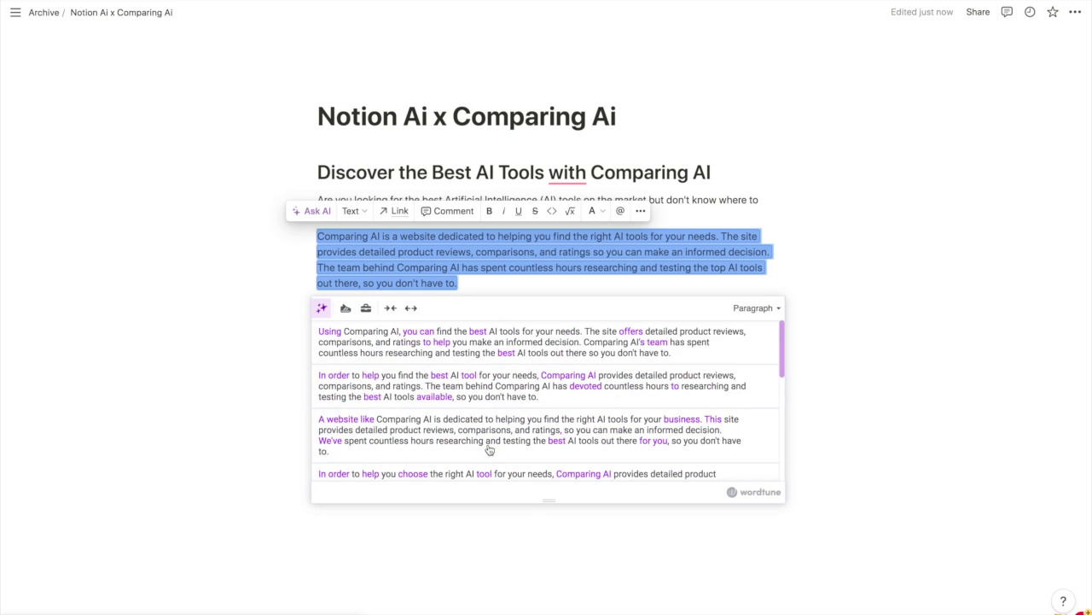
{"action": "left_click", "coordinate": [483, 268]}
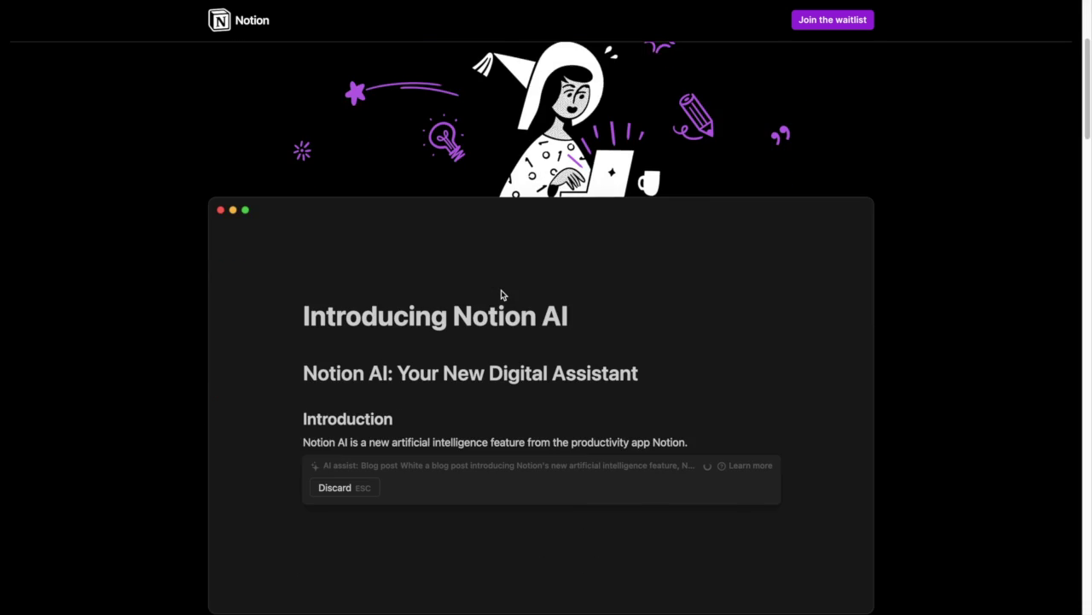
Switch to the Notion AI product page and examine its first-draft, content type and editor features.
{"action": "scroll", "coordinate": [501, 289], "scroll_direction": "down", "scroll_amount": 8}
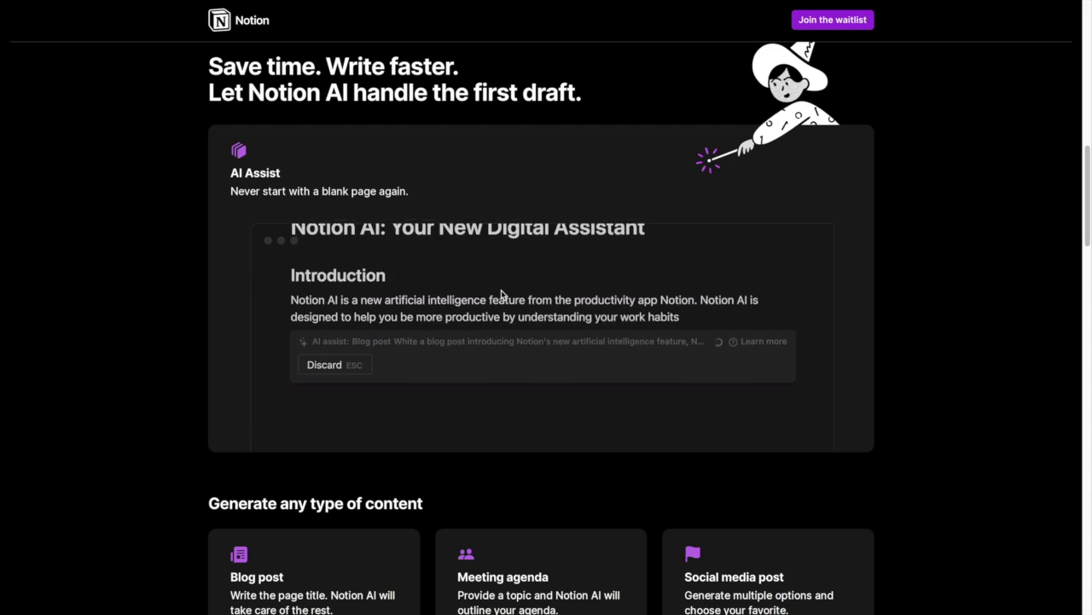
{"action": "scroll", "coordinate": [501, 294], "scroll_direction": "up", "scroll_amount": 1}
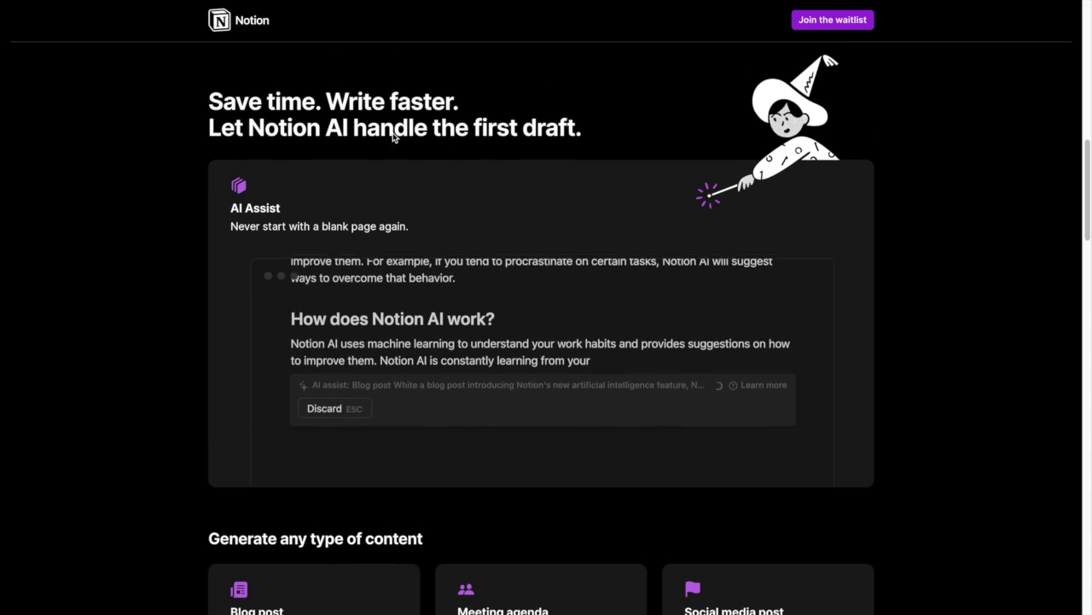
{"action": "left_click_drag", "start_coordinate": [214, 128], "coordinate": [624, 124]}
{"action": "scroll", "coordinate": [609, 398], "scroll_direction": "down", "scroll_amount": 5}
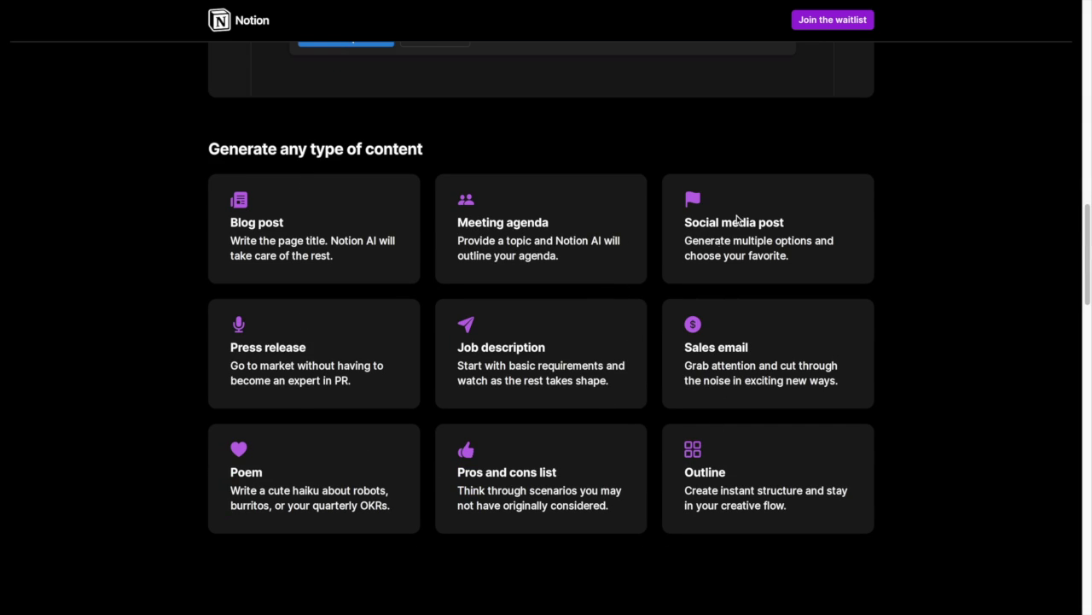
{"action": "scroll", "coordinate": [626, 517], "scroll_direction": "down", "scroll_amount": 8}
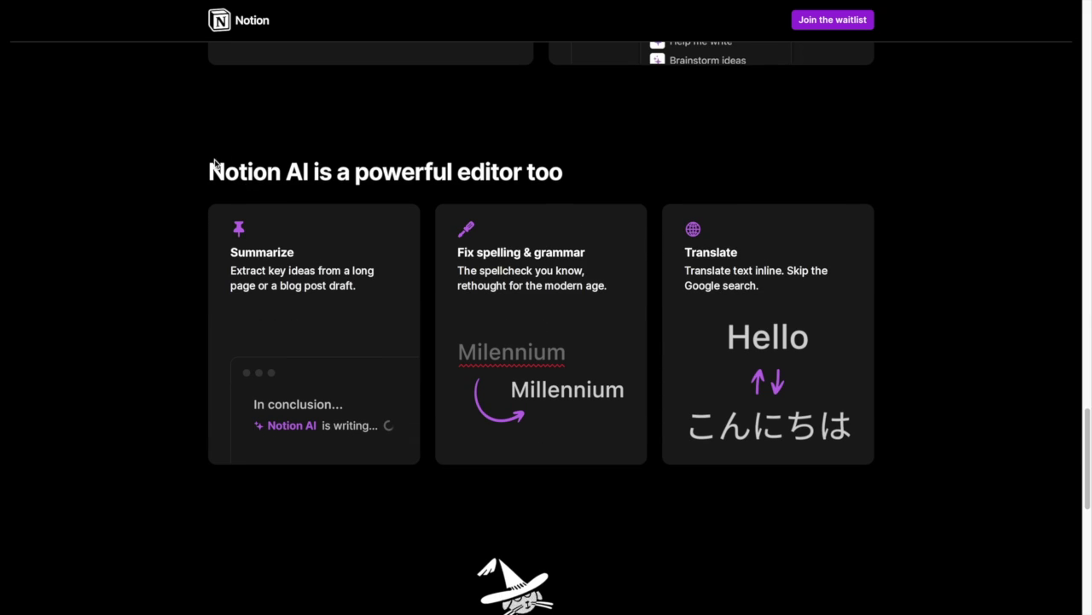
{"action": "left_click_drag", "start_coordinate": [214, 165], "coordinate": [555, 171]}
{"action": "left_click", "coordinate": [563, 172]}
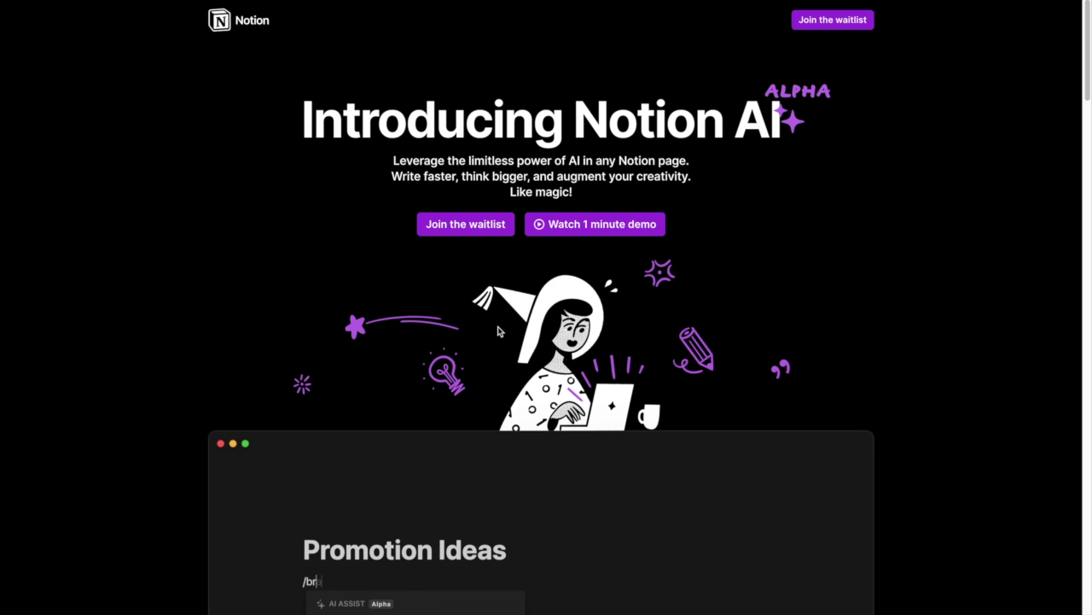
{"action": "scroll", "coordinate": [631, 297], "scroll_direction": "down", "scroll_amount": 4}
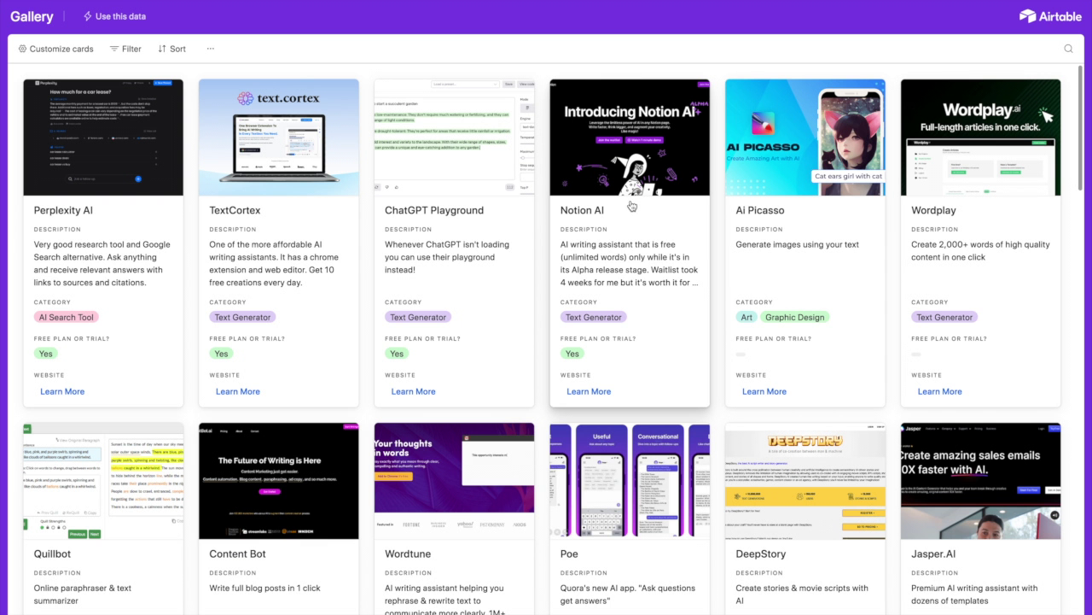
Switch to the Airtable gallery and browse the AI tool cards, including the Notion AI entry.
{"action": "scroll", "coordinate": [632, 207], "scroll_direction": "down", "scroll_amount": 3}
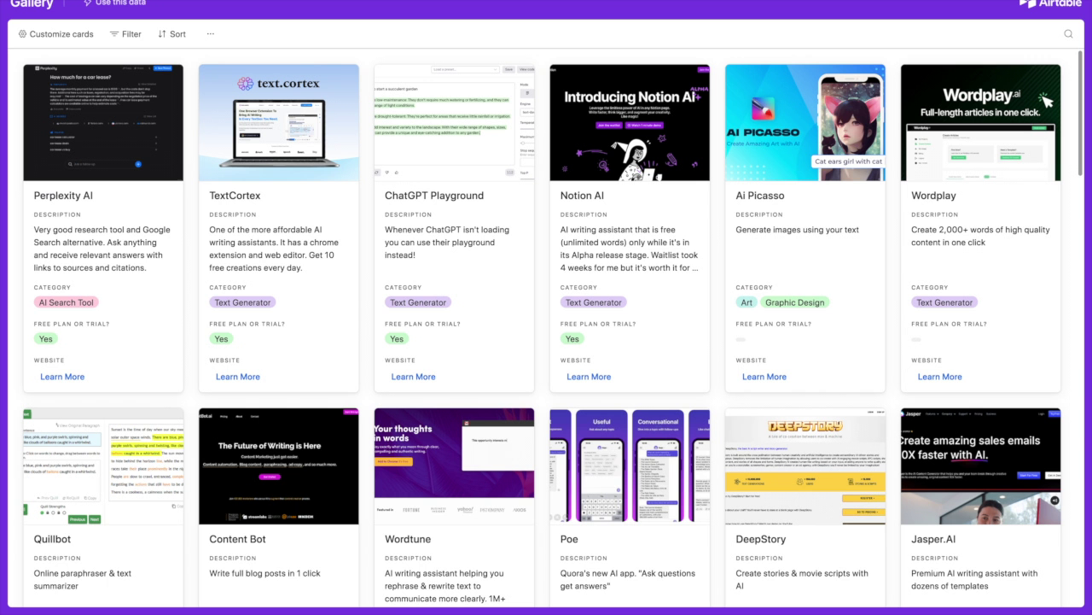
{"action": "scroll", "coordinate": [577, 177], "scroll_direction": "down", "scroll_amount": 2}
{"action": "scroll", "coordinate": [576, 177], "scroll_direction": "down", "scroll_amount": 1}
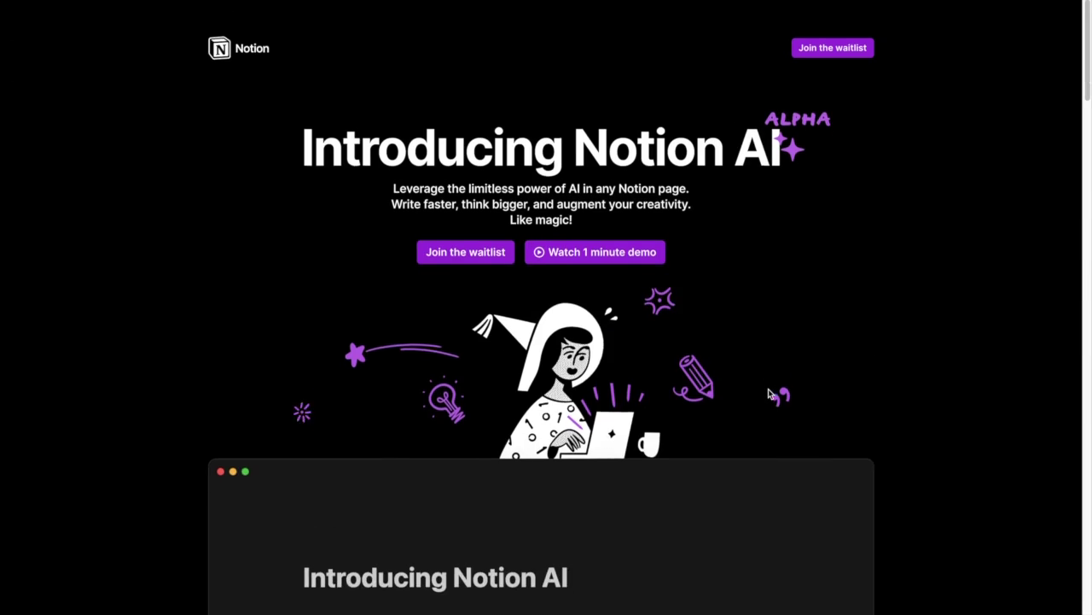
{"action": "scroll", "coordinate": [768, 388], "scroll_direction": "down", "scroll_amount": 1}
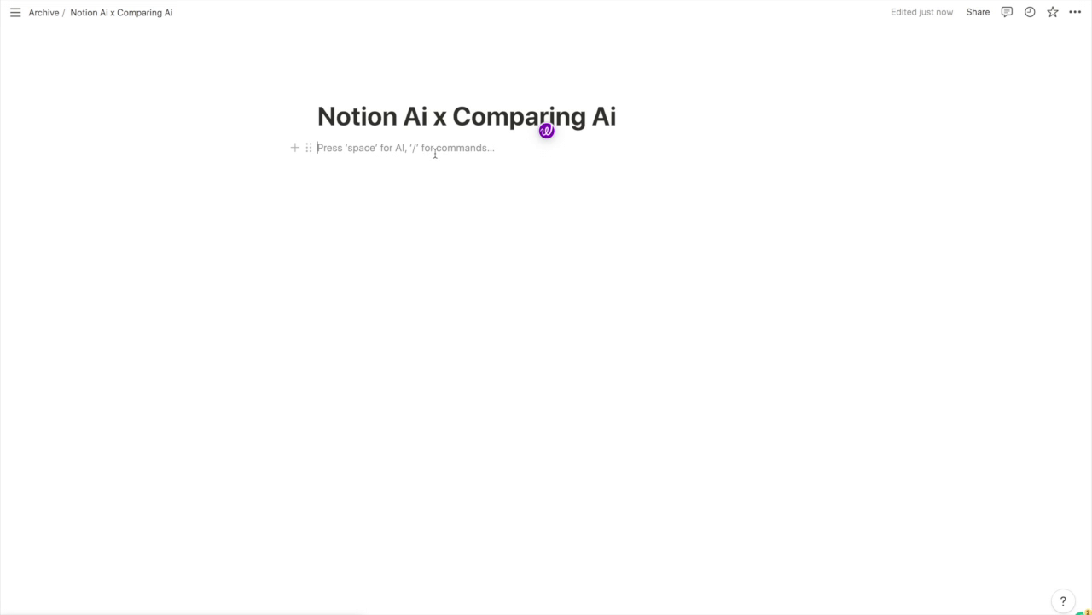
Have the AI make a pros and cons table for intermittent fasting on the empty Notion Ai x Comparing Ai page.
{"action": "key", "text": "space"}
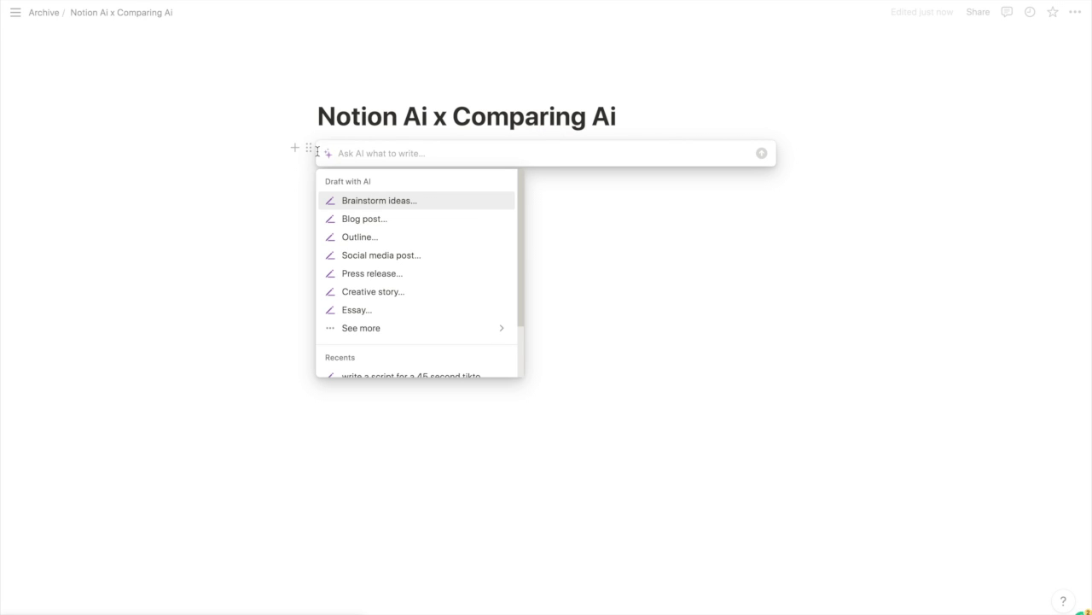
{"action": "type", "text": "Make a pros and cons table for intermittent fasting"}
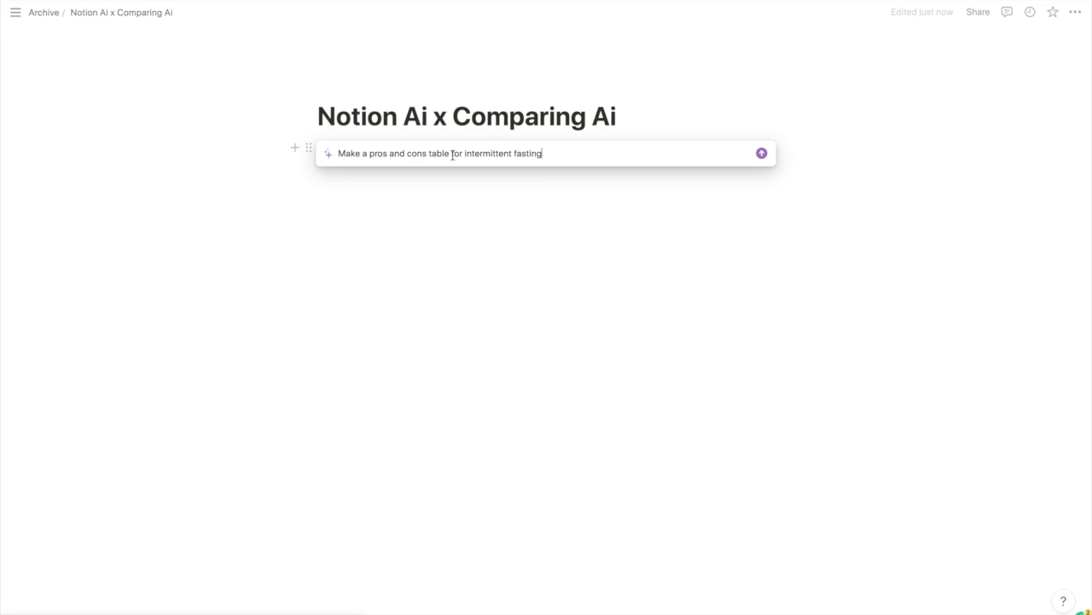
{"action": "left_click", "coordinate": [761, 153]}
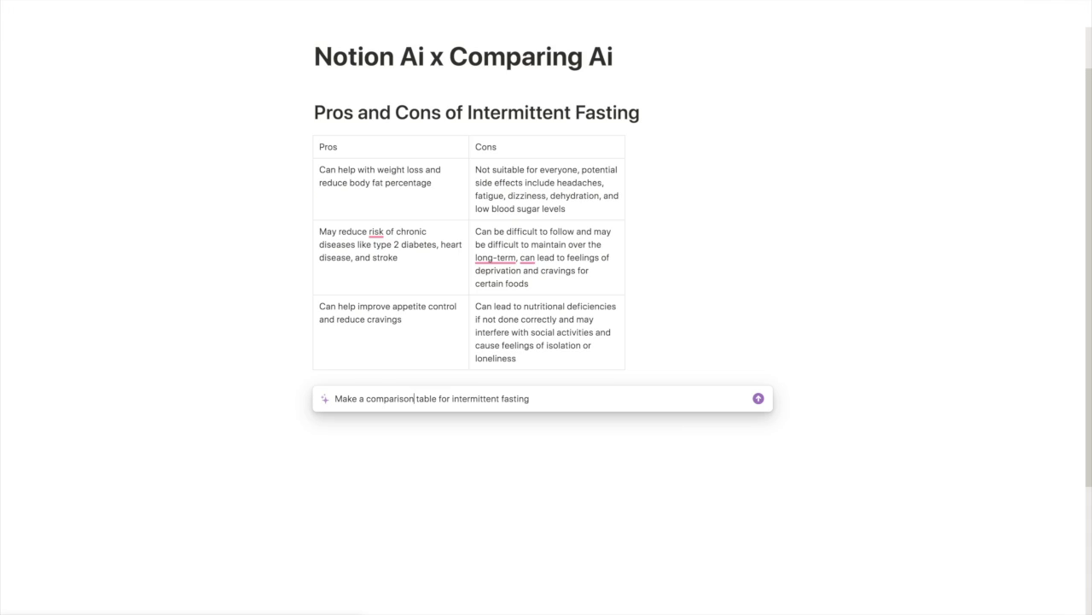
Have the AI make a comparison table for intermittent fasting vs keto below the first table and keep the output.
{"action": "type", "text": "vs keto"}
{"action": "key", "text": "Return"}
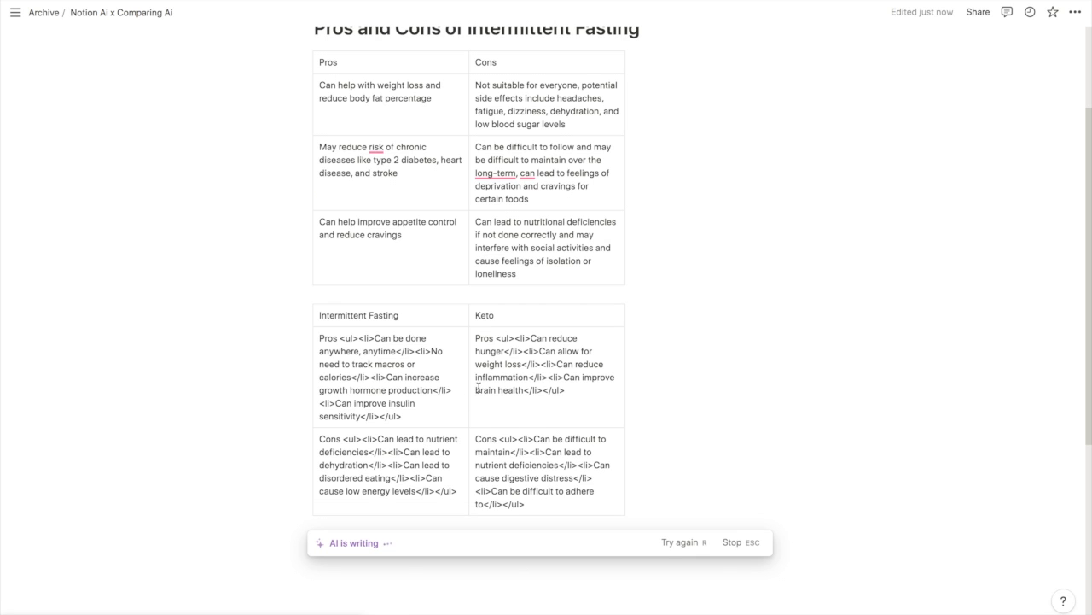
{"action": "key", "text": "Return"}
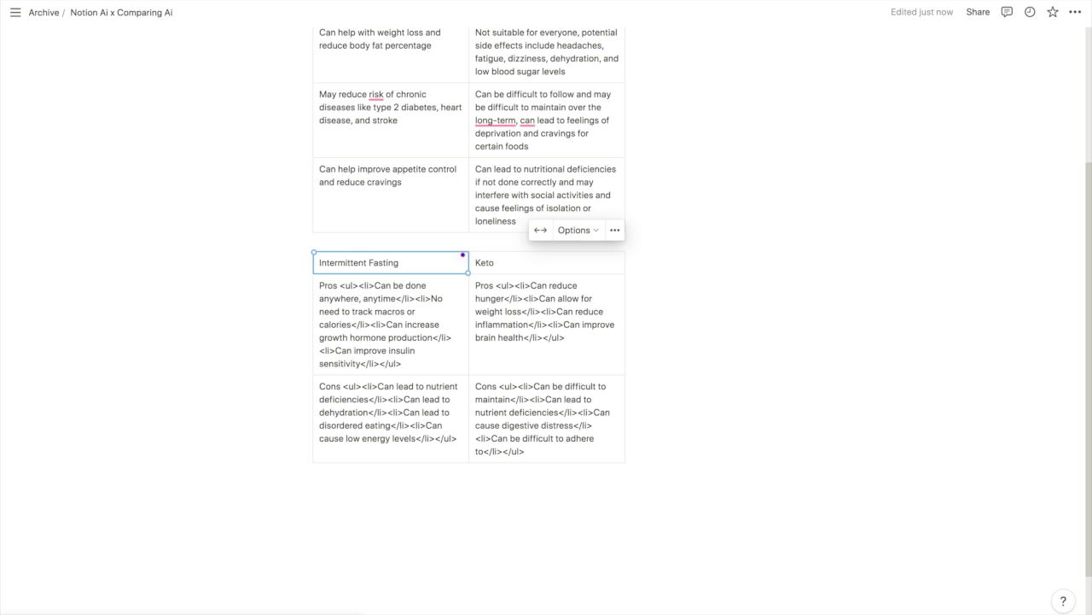
{"action": "left_click", "coordinate": [469, 504]}
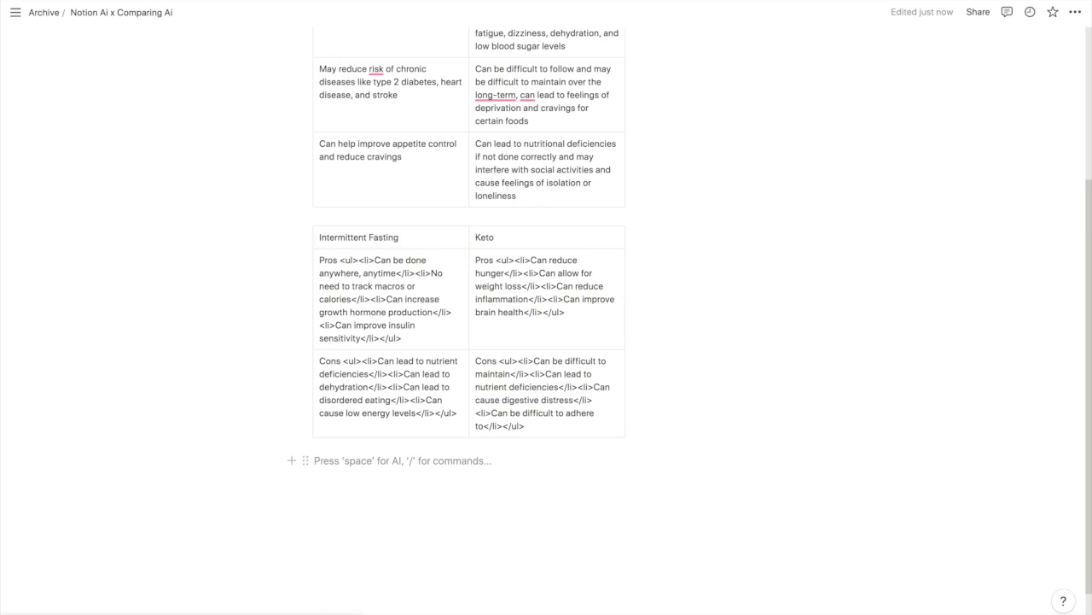
Have the AI create a 5 day workout plan using only bodyweight exercises to build muscle and increase strength.
{"action": "key", "text": "space"}
{"action": "type", "text": "Create a 5 day workout plan using only bodyweight exercises. My goal is to build muscle and increase strength"}
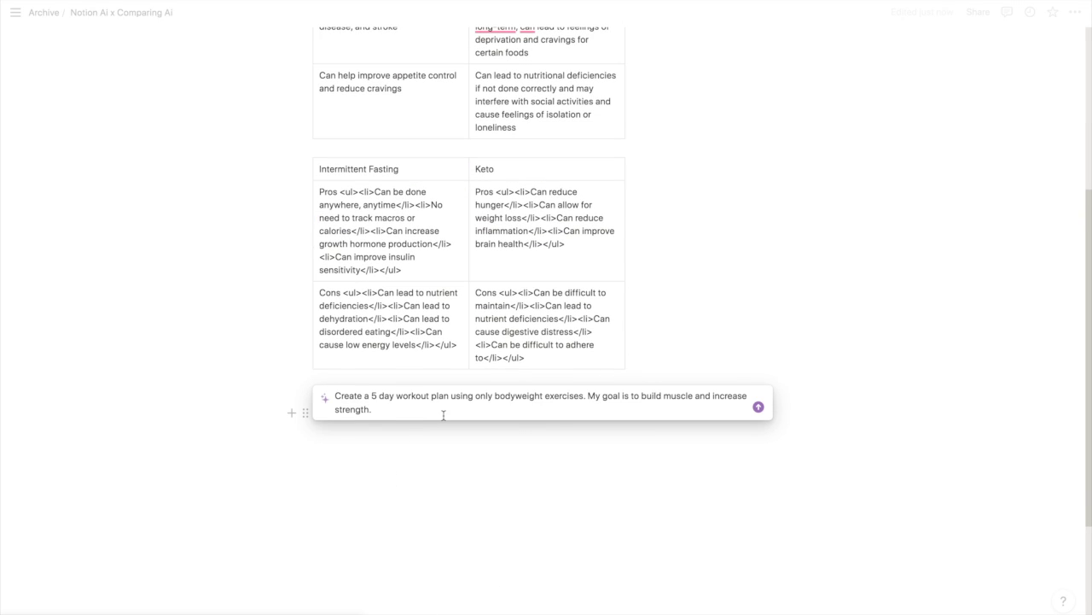
{"action": "left_click", "coordinate": [758, 408]}
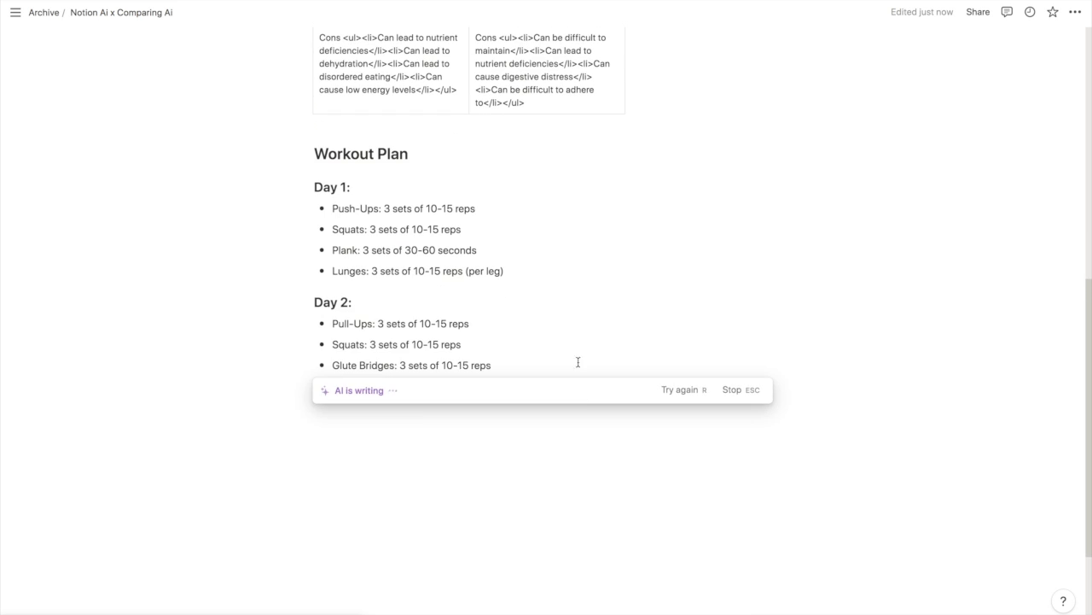
Review the generated workout plan from the Day 1 exercises through Day 5 and the closing paragraph.
{"action": "scroll", "coordinate": [538, 312], "scroll_direction": "up", "scroll_amount": 5}
{"action": "left_click", "coordinate": [453, 246]}
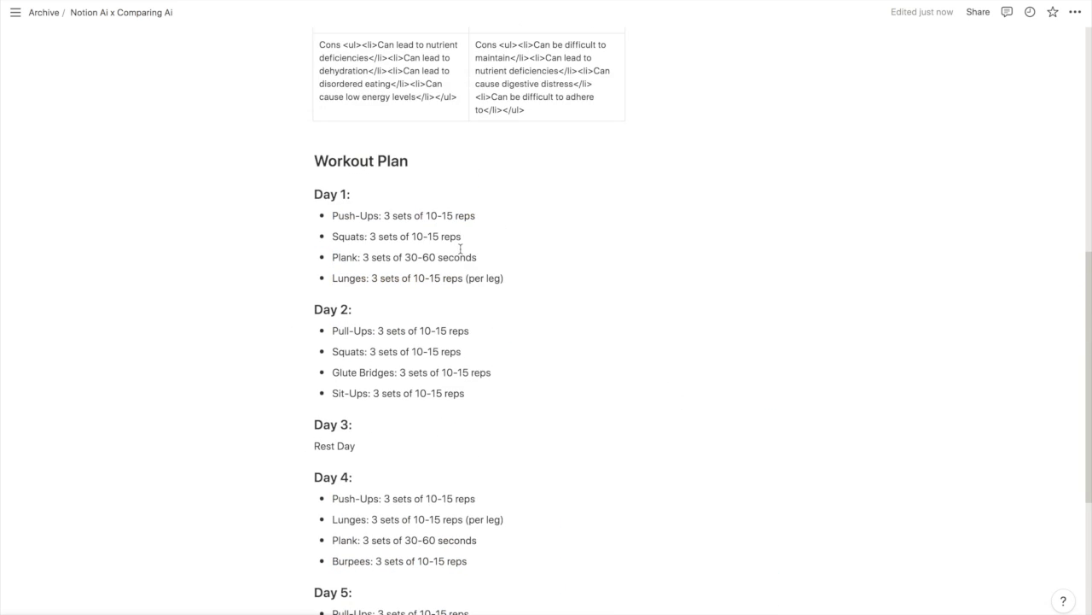
{"action": "scroll", "coordinate": [460, 248], "scroll_direction": "down", "scroll_amount": 2}
{"action": "scroll", "coordinate": [477, 222], "scroll_direction": "up", "scroll_amount": 3}
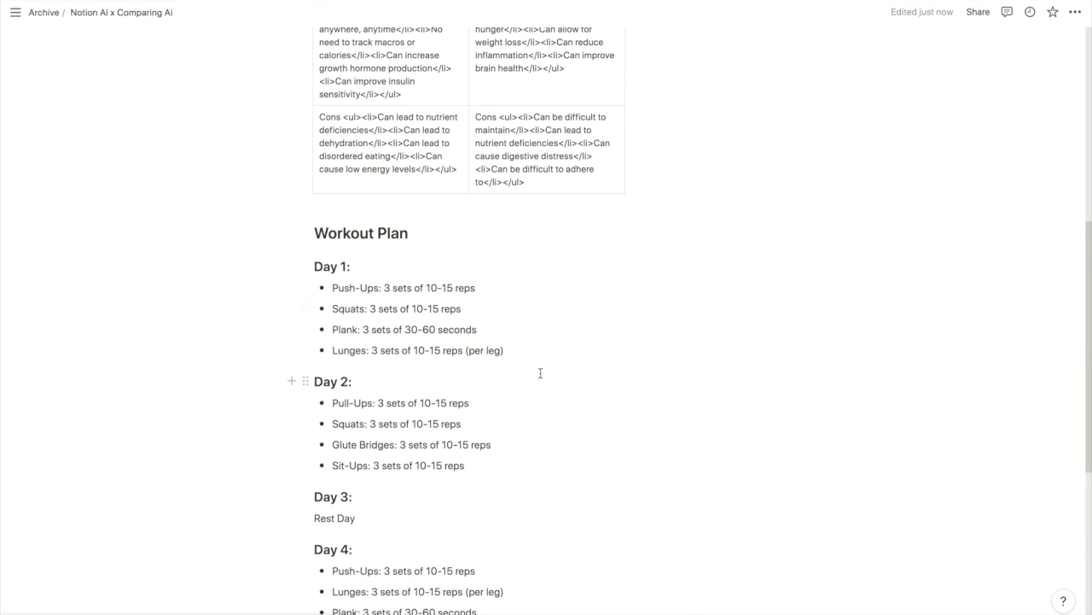
{"action": "scroll", "coordinate": [540, 373], "scroll_direction": "down", "scroll_amount": 3}
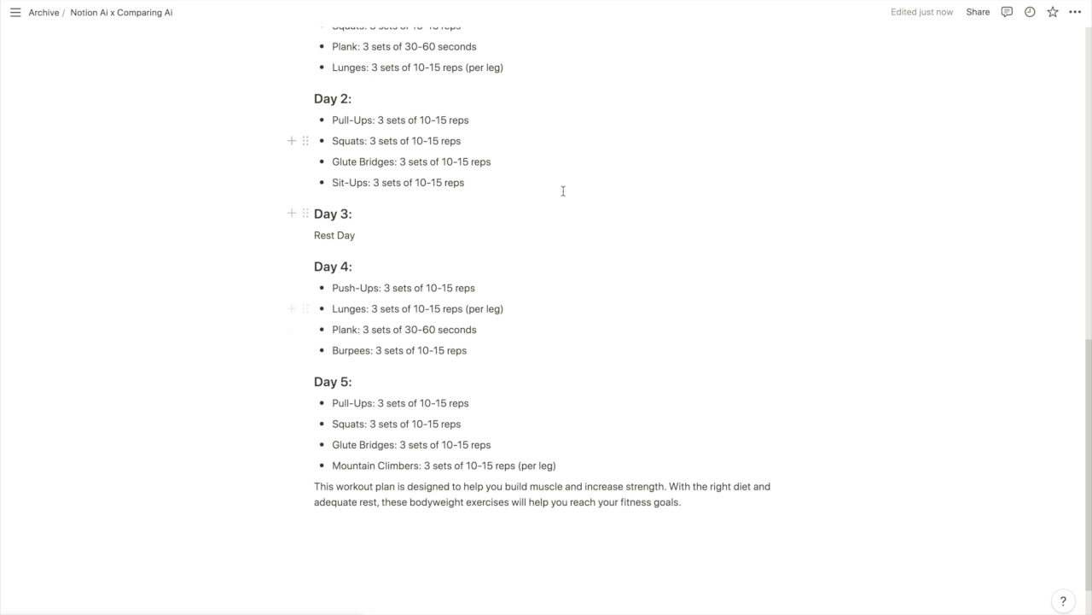
{"action": "scroll", "coordinate": [557, 191], "scroll_direction": "down", "scroll_amount": 1}
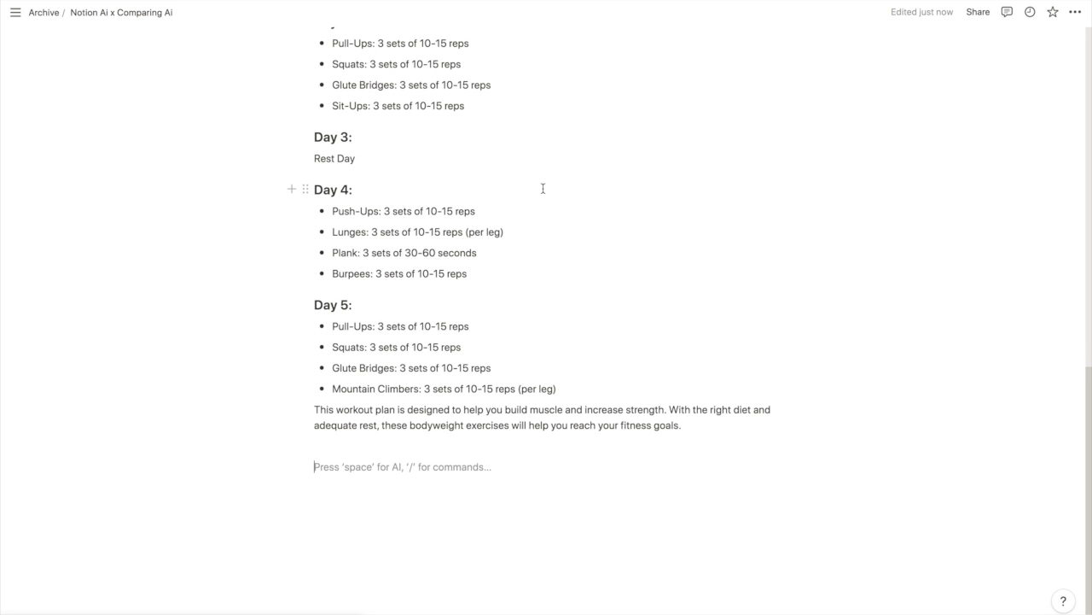
{"action": "scroll", "coordinate": [355, 224], "scroll_direction": "up", "scroll_amount": 4}
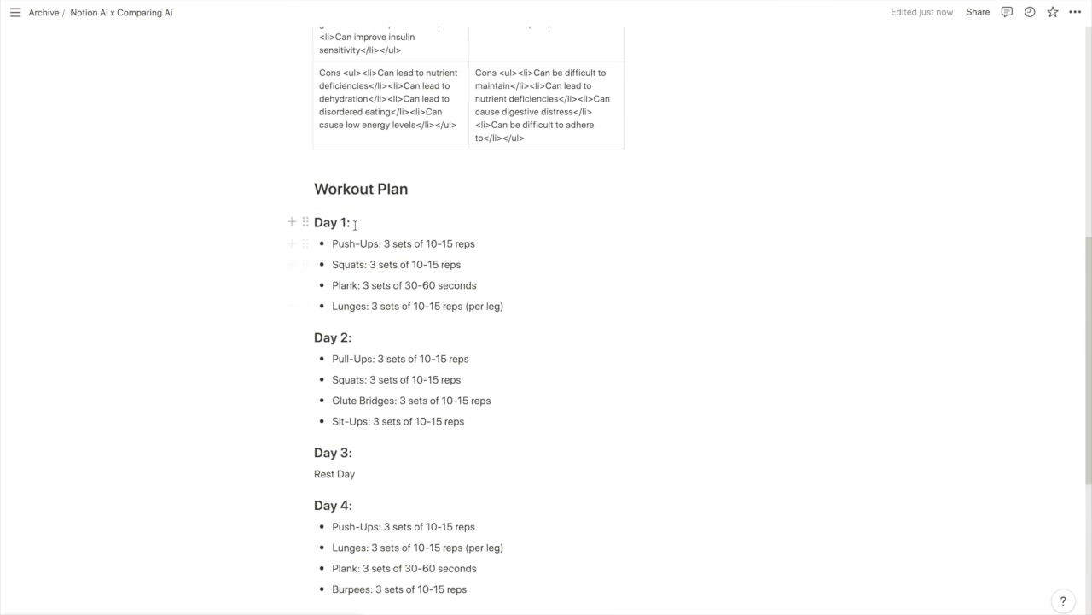
{"action": "scroll", "coordinate": [355, 225], "scroll_direction": "down", "scroll_amount": 4}
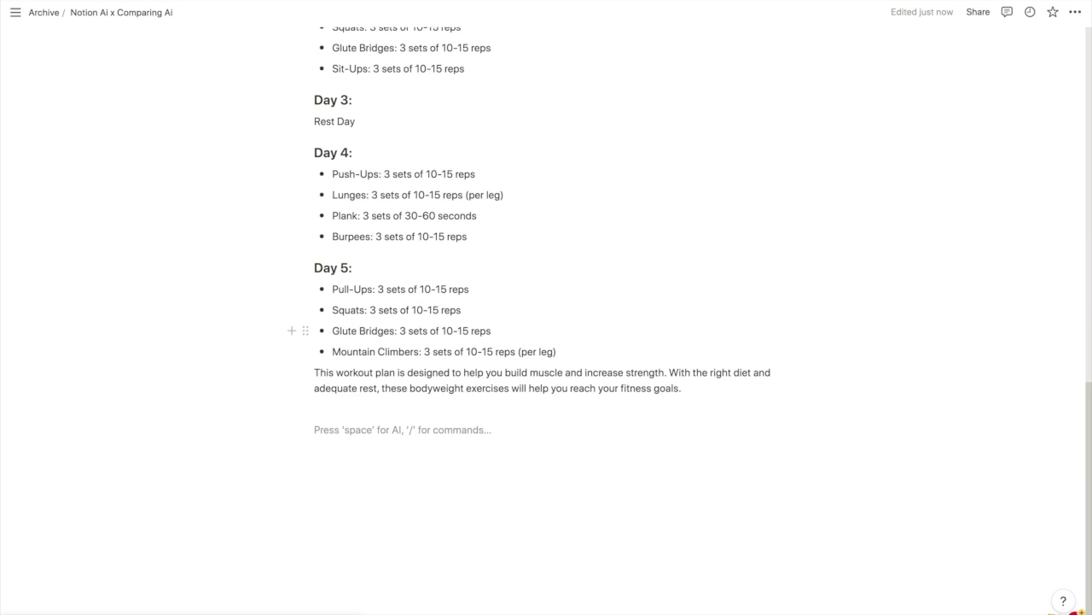
Have the AI make a comparison table for stock market investing versus real estate investing below the workout plan.
{"action": "key", "text": "space"}
{"action": "type", "text": "Make a comparison table for stock market investing versus real estate investing"}
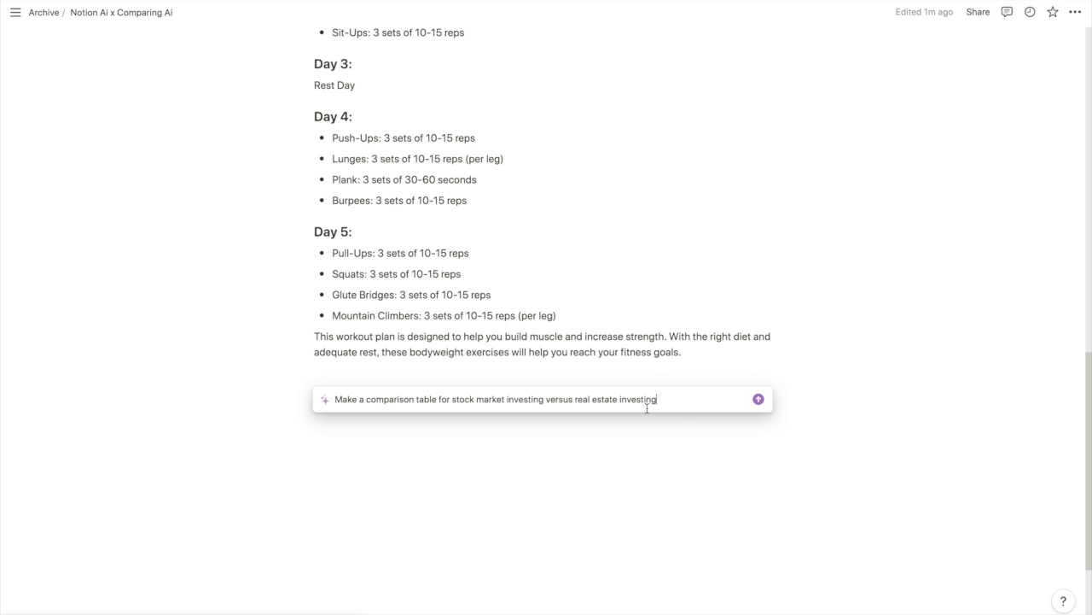
{"action": "left_click", "coordinate": [759, 398]}
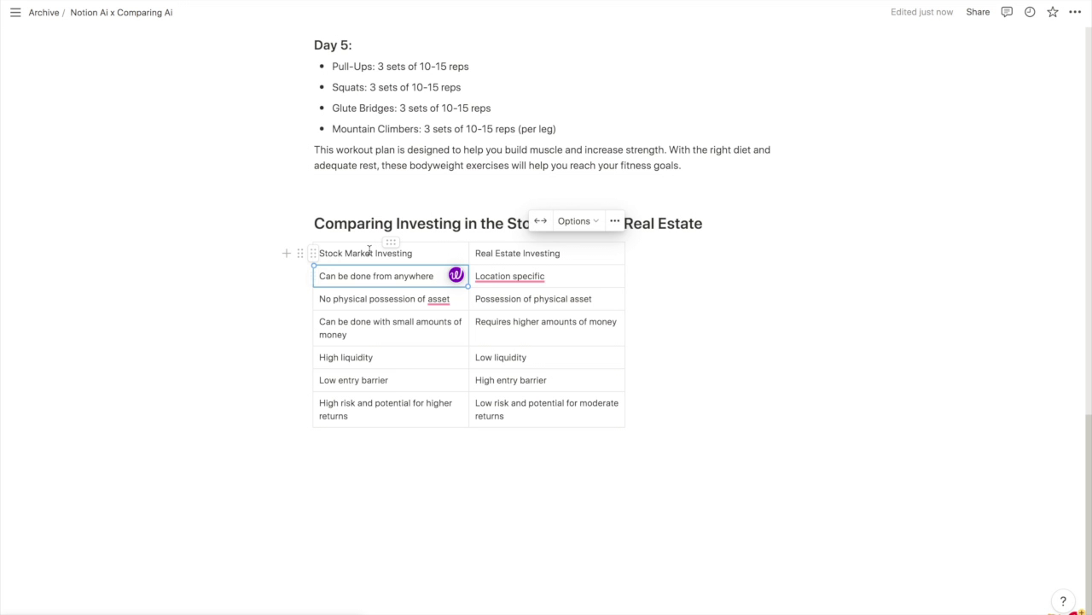
Make the Stock Market Investing and Real Estate Investing header cells bold.
{"action": "left_click", "coordinate": [354, 254]}
{"action": "triple_click", "coordinate": [355, 253]}
{"action": "left_click", "coordinate": [404, 229]}
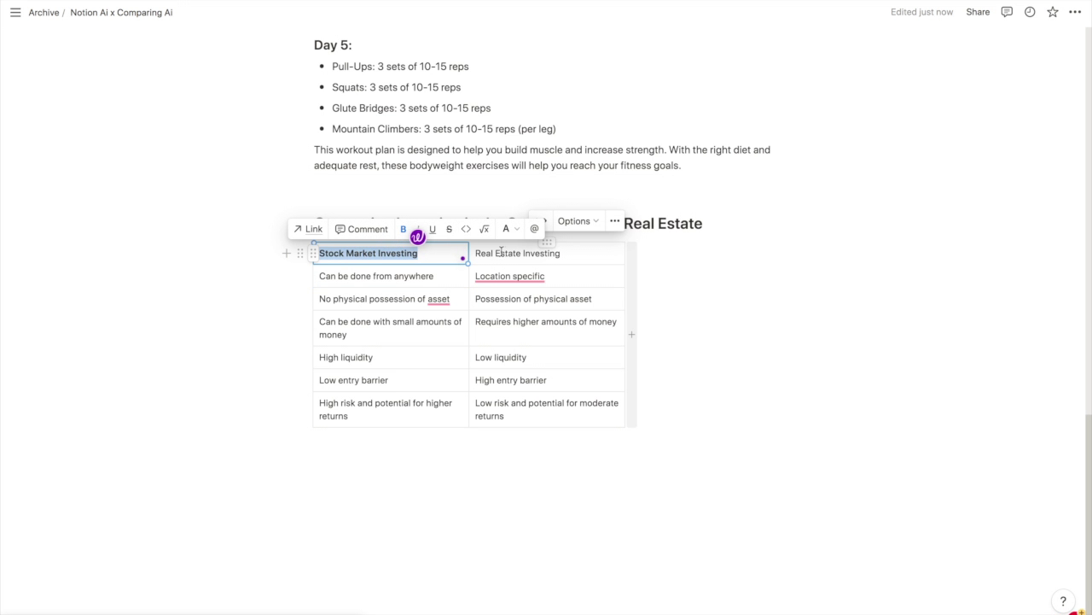
{"action": "triple_click", "coordinate": [505, 253]}
{"action": "key", "text": "ctrl+b"}
Examine the investing table's first rows and look back over the AI content generated earlier on the page.
{"action": "left_click", "coordinate": [373, 277]}
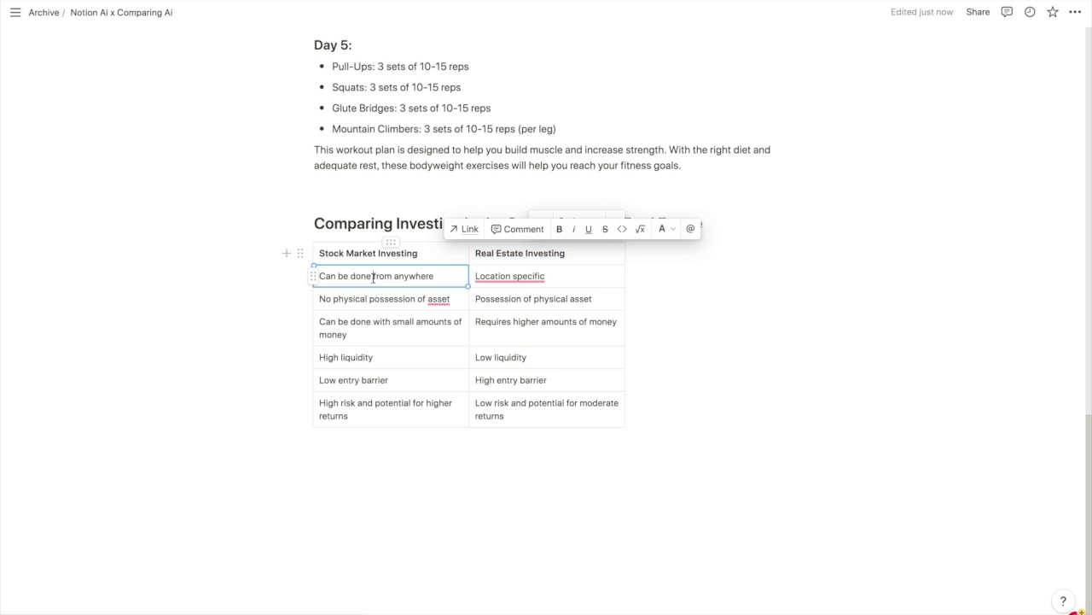
{"action": "left_click", "coordinate": [510, 275]}
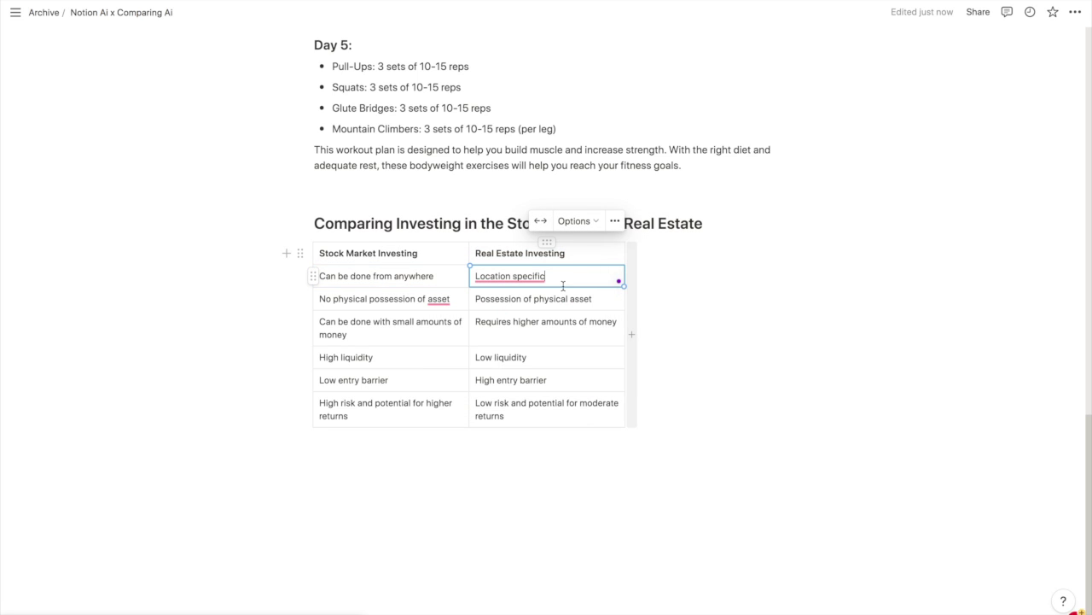
{"action": "left_click", "coordinate": [405, 298]}
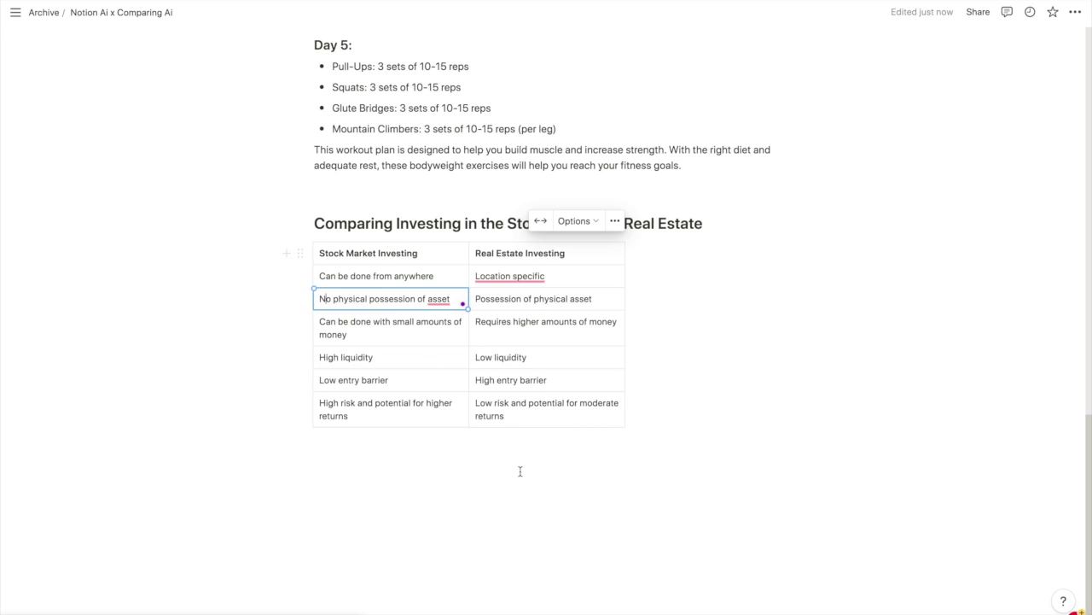
{"action": "scroll", "coordinate": [656, 265], "scroll_direction": "up", "scroll_amount": 8}
{"action": "scroll", "coordinate": [657, 267], "scroll_direction": "up", "scroll_amount": 5}
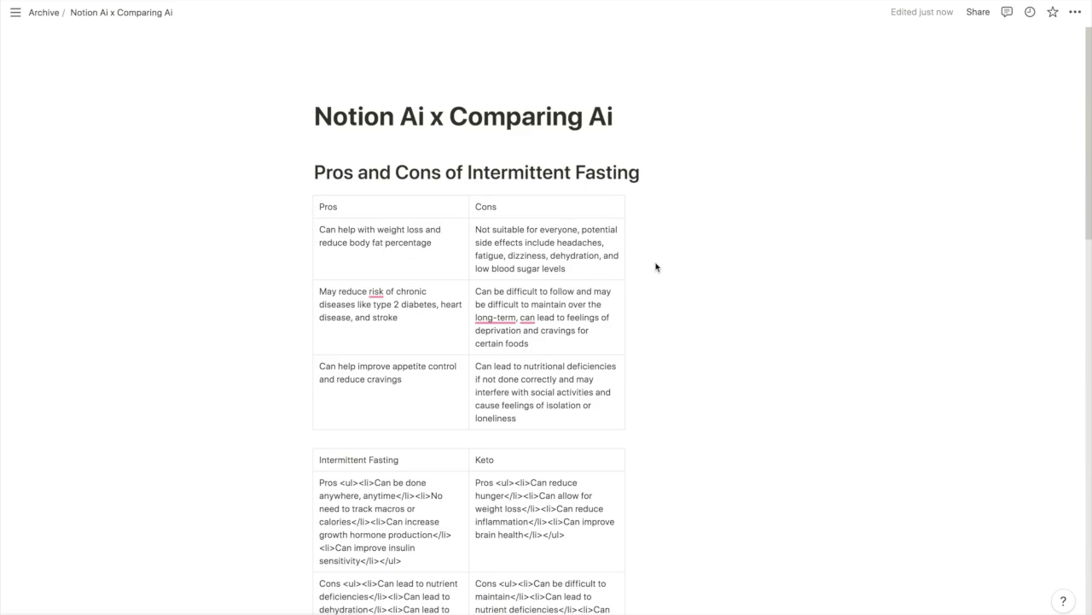
{"action": "scroll", "coordinate": [656, 266], "scroll_direction": "down", "scroll_amount": 20}
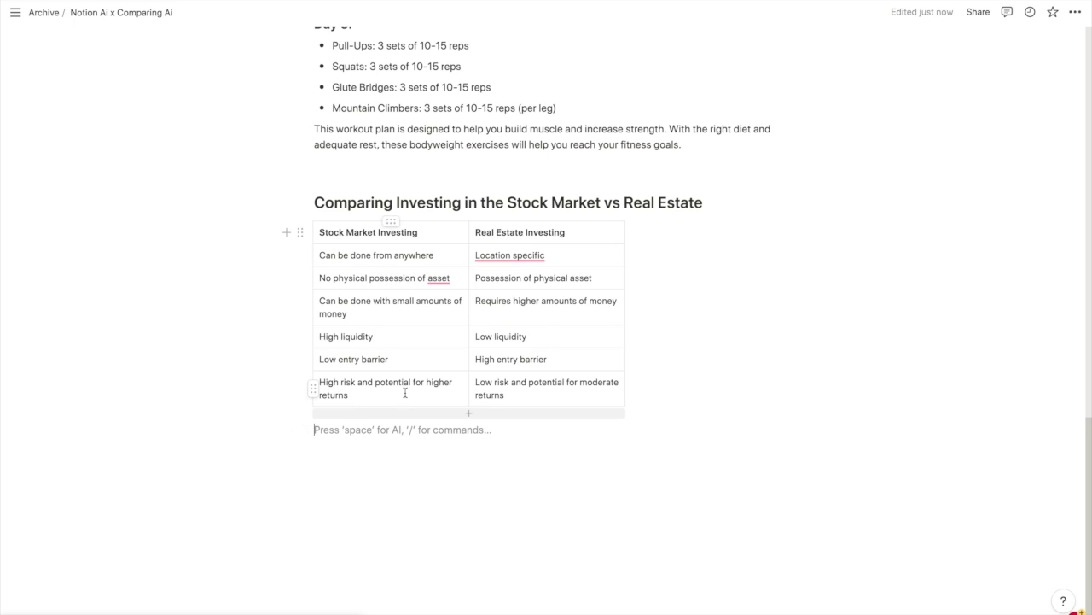
Have the AI write a 1000 word blog post explaining Bitcoin to a 10 year old, with H2 headings, bullet points, numbered lists and short paragraphs.
{"action": "type", "text": "/"}
{"action": "left_click", "coordinate": [376, 201]}
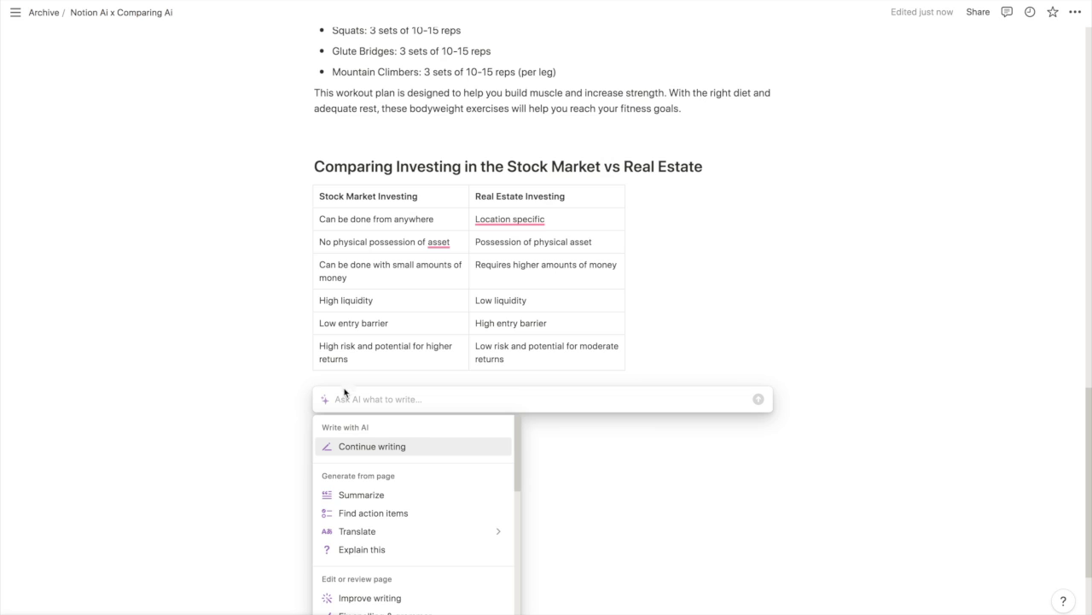
{"action": "type", "text": "Write a 1000 word blog post explaining what is Bitcoin like you’re speaking to a 10 year old. Format it using H2 headings and try to use bullet points, numbered lists, and short paragraphs to keep it engaging."}
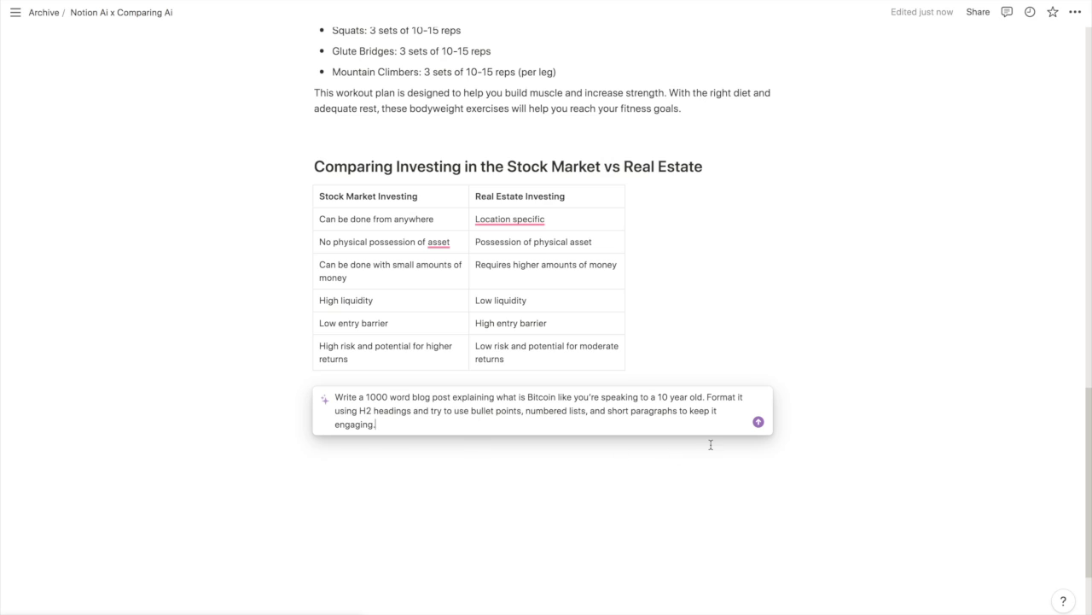
{"action": "left_click", "coordinate": [758, 422]}
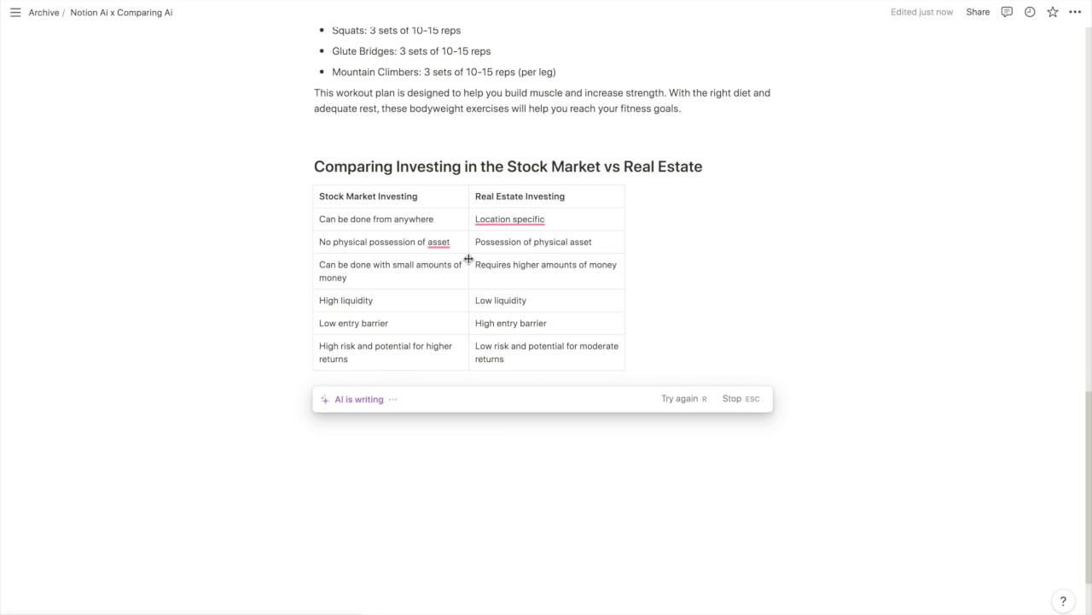
{"action": "scroll", "coordinate": [644, 303], "scroll_direction": "down", "scroll_amount": 2}
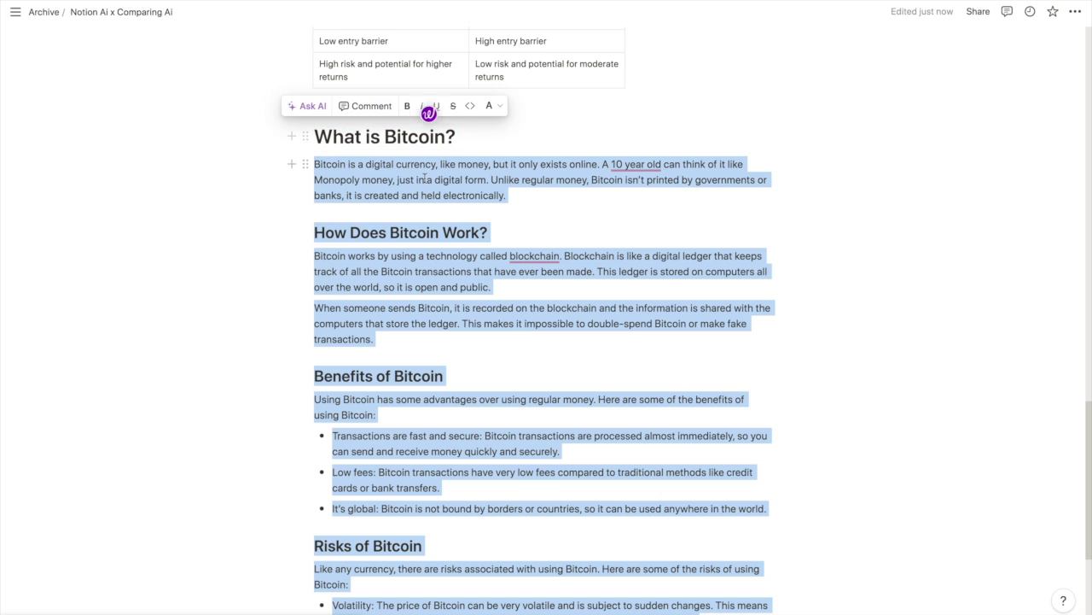
Try the AI's Continue writing on the selected Bitcoin blog post and discard the output.
{"action": "left_click_drag", "start_coordinate": [310, 149], "coordinate": [586, 458]}
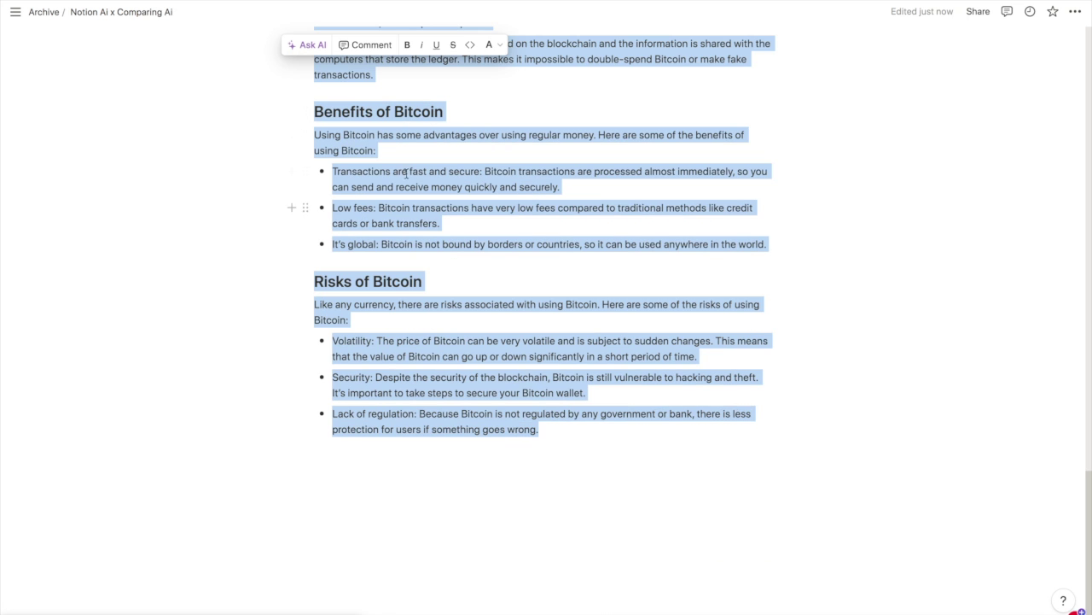
{"action": "left_click", "coordinate": [307, 44]}
{"action": "scroll", "coordinate": [390, 507], "scroll_direction": "down", "scroll_amount": 3}
{"action": "left_click", "coordinate": [390, 507]}
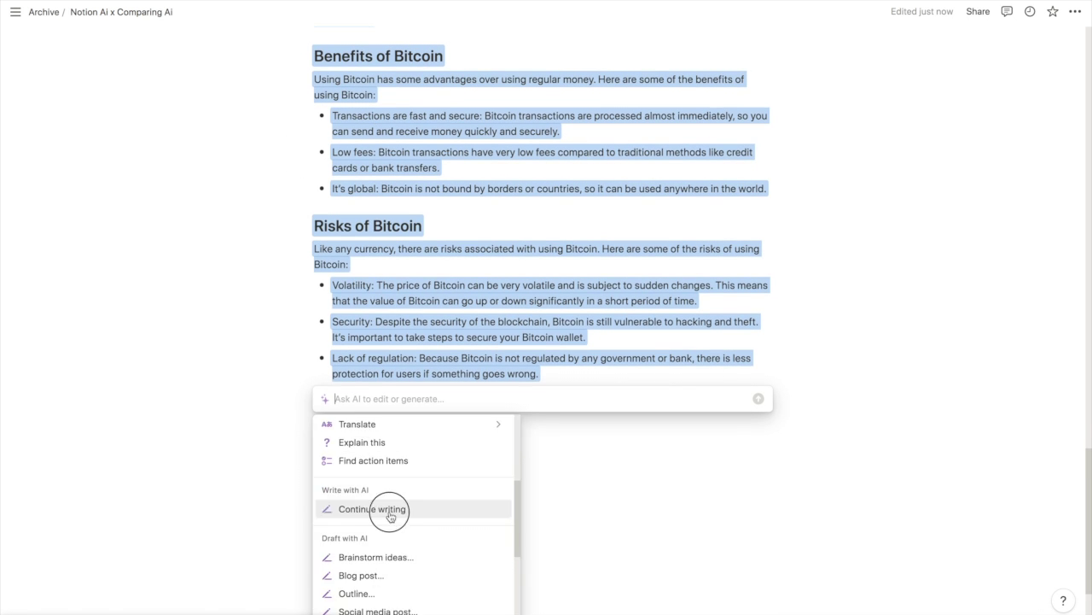
{"action": "scroll", "coordinate": [555, 305], "scroll_direction": "up", "scroll_amount": 8}
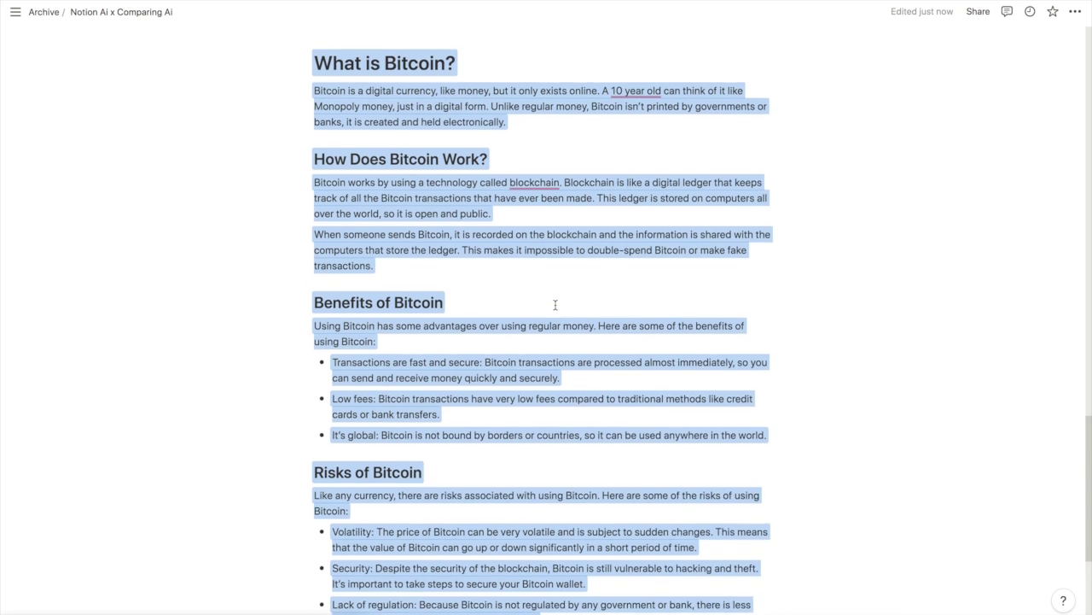
{"action": "scroll", "coordinate": [555, 305], "scroll_direction": "down", "scroll_amount": 10}
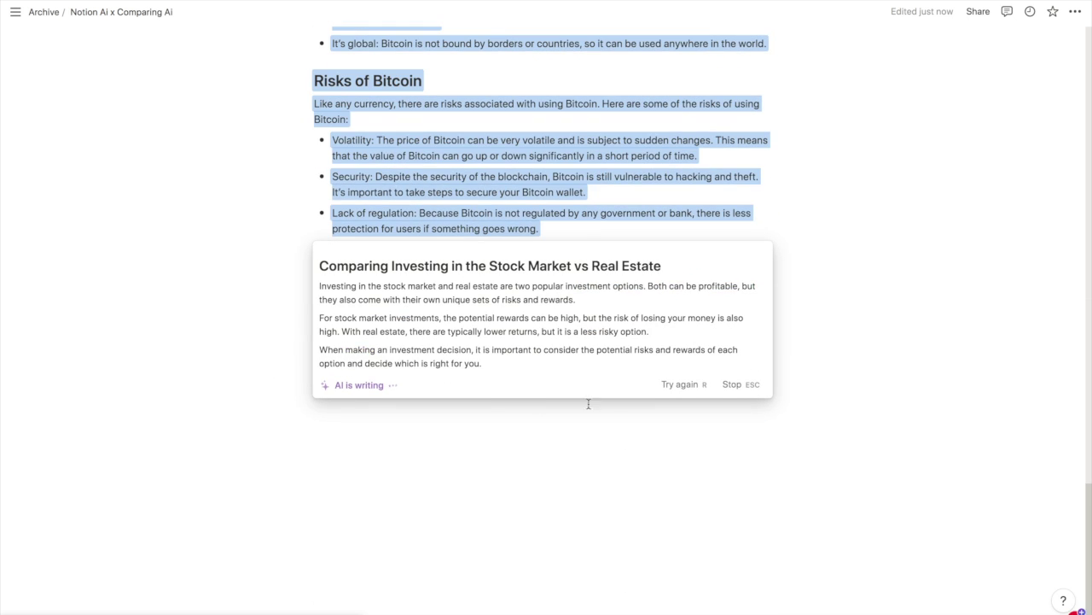
{"action": "key", "text": "Escape"}
{"action": "left_click", "coordinate": [539, 413]}
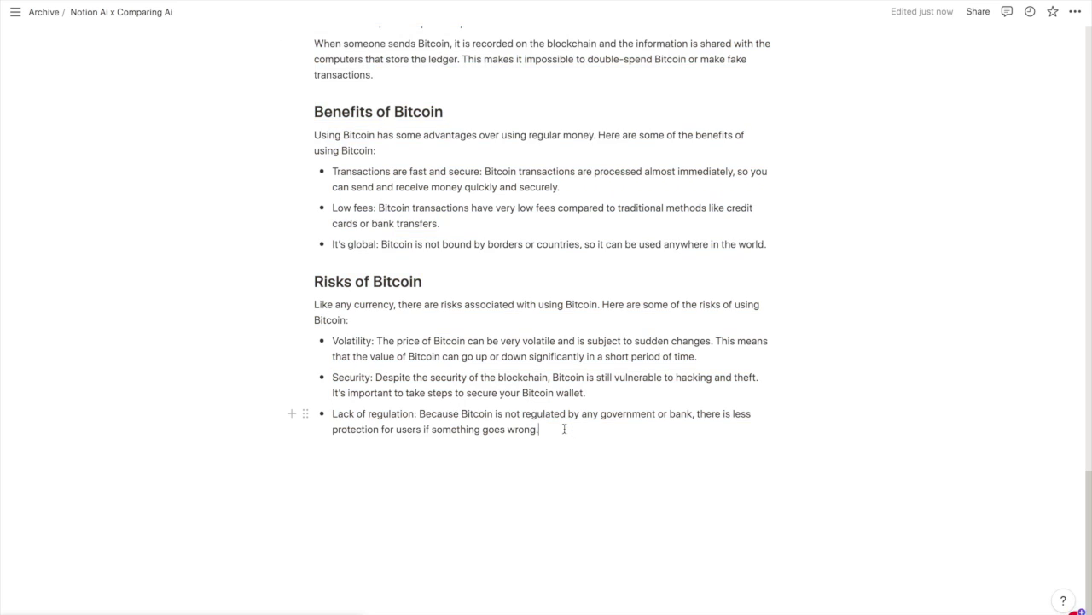
Try Continue writing from a new empty line below the Bitcoin post and discard the AI output.
{"action": "left_click", "coordinate": [427, 461]}
{"action": "key", "text": "space"}
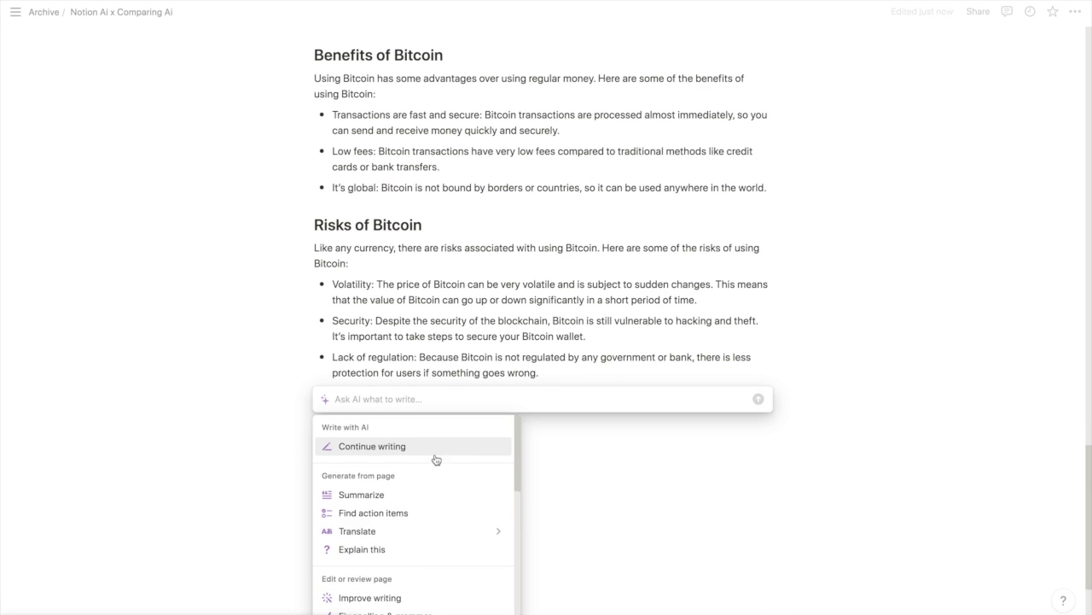
{"action": "left_click", "coordinate": [434, 455]}
{"action": "left_click", "coordinate": [470, 453]}
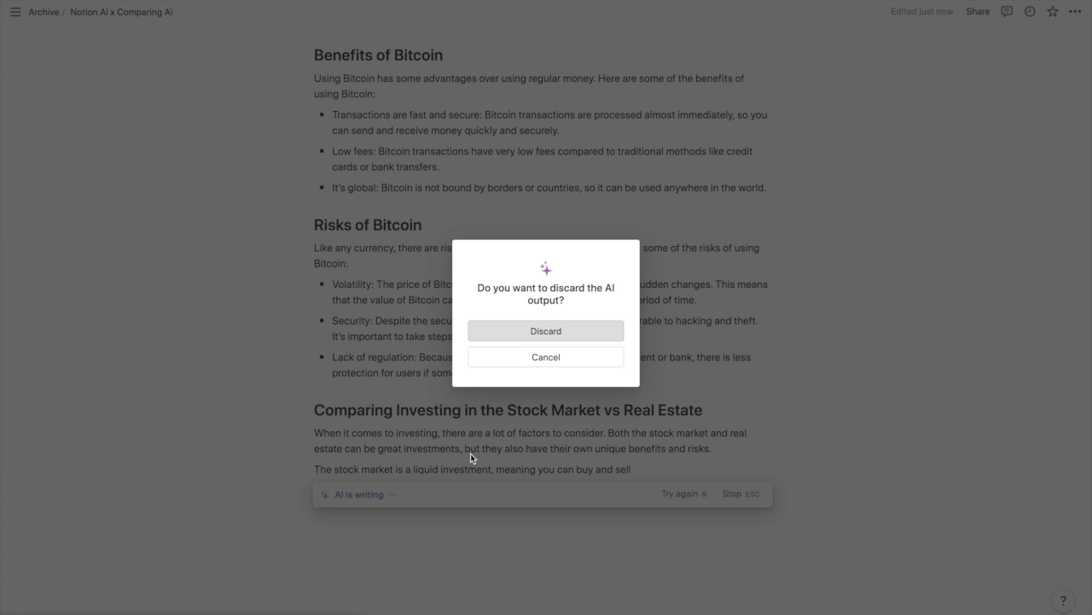
{"action": "left_click", "coordinate": [557, 329]}
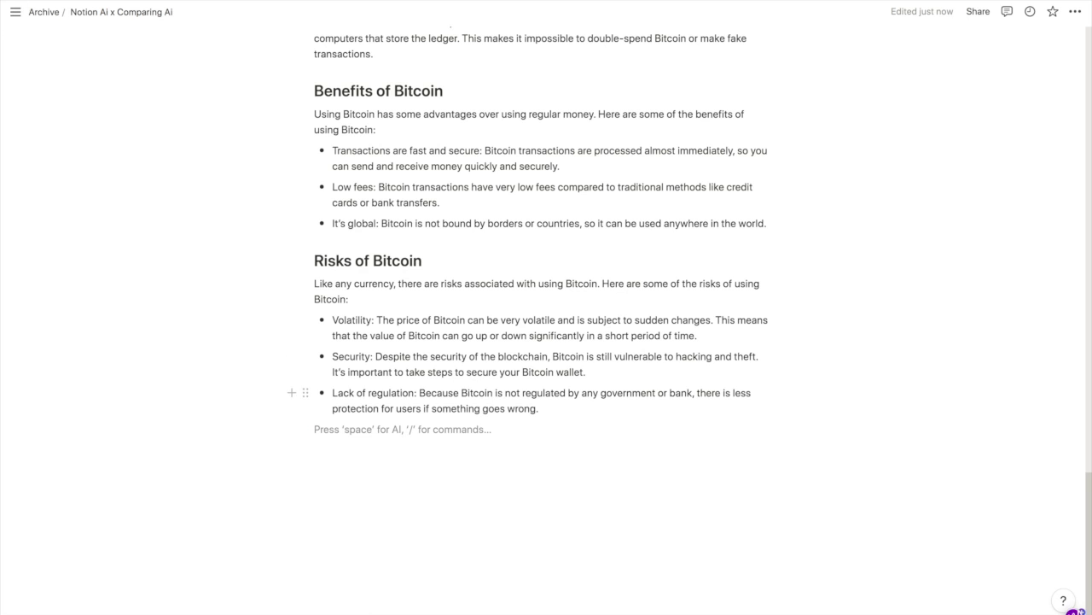
Read the Bitcoin post's sections on what Bitcoin is and how it works, checking the wording for a 10 year old.
{"action": "scroll", "coordinate": [680, 280], "scroll_direction": "up", "scroll_amount": 5}
{"action": "scroll", "coordinate": [680, 280], "scroll_direction": "down", "scroll_amount": 2}
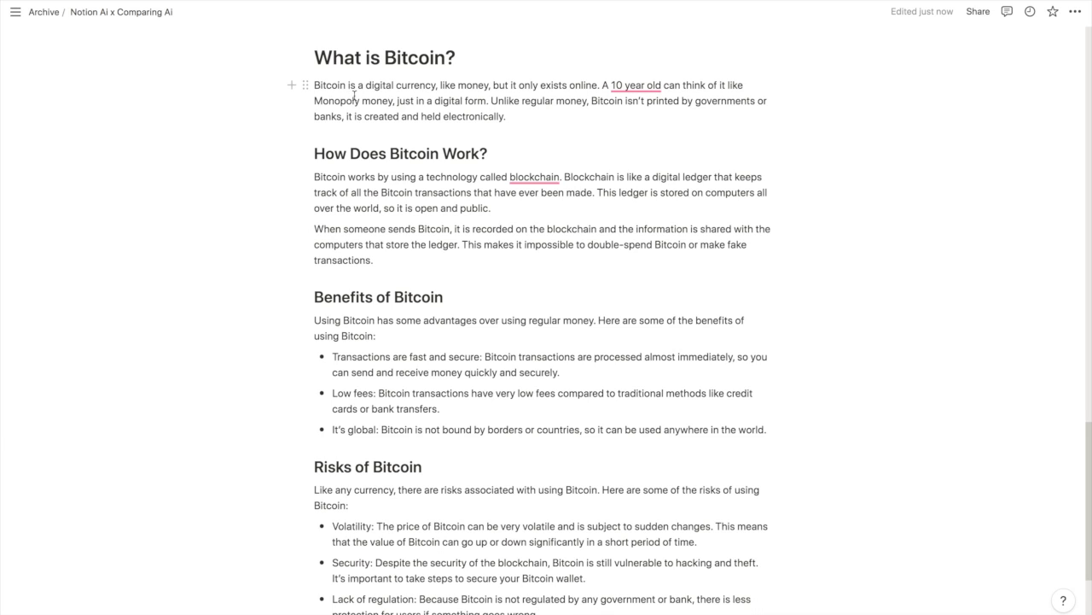
{"action": "left_click_drag", "start_coordinate": [385, 97], "coordinate": [508, 117]}
{"action": "left_click", "coordinate": [665, 102]}
{"action": "left_click_drag", "start_coordinate": [347, 116], "coordinate": [522, 117]}
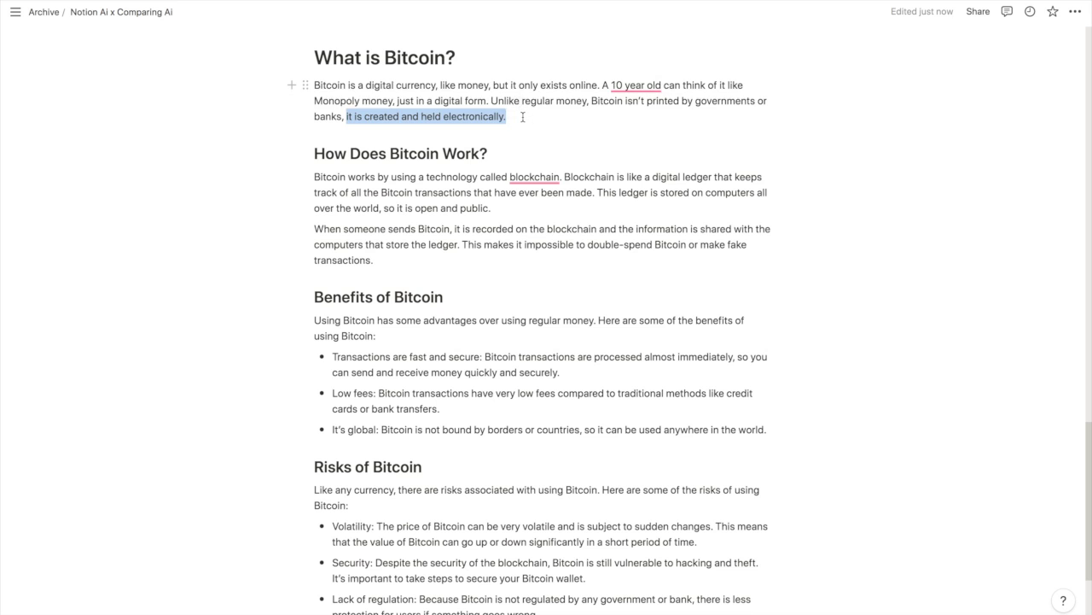
{"action": "left_click", "coordinate": [523, 117]}
{"action": "left_click", "coordinate": [480, 176]}
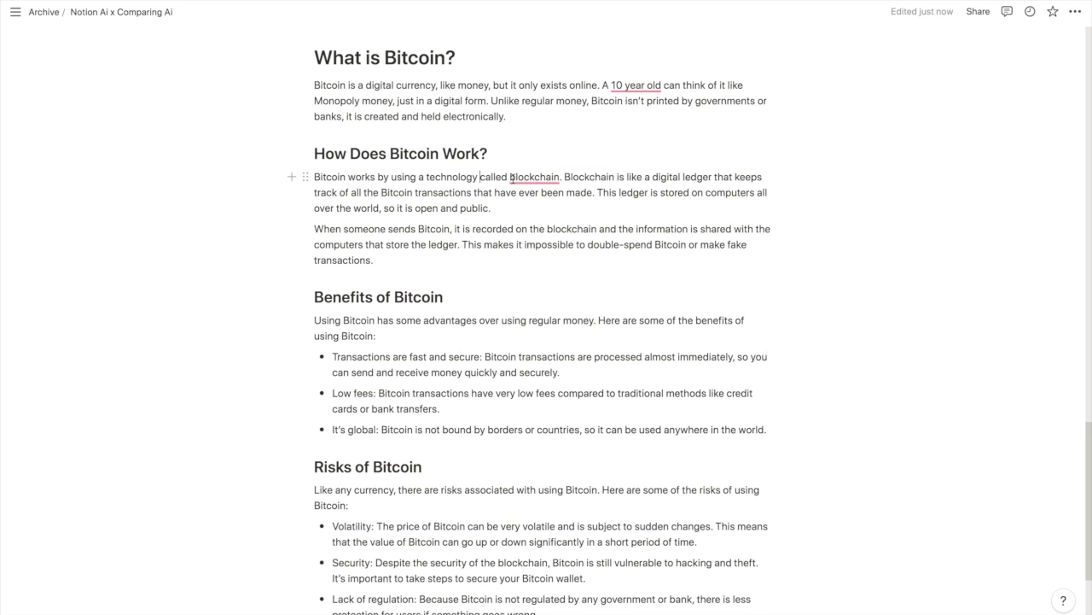
{"action": "scroll", "coordinate": [669, 189], "scroll_direction": "down", "scroll_amount": 1}
{"action": "left_click_drag", "start_coordinate": [347, 145], "coordinate": [543, 145]}
{"action": "scroll", "coordinate": [690, 144], "scroll_direction": "down", "scroll_amount": 2}
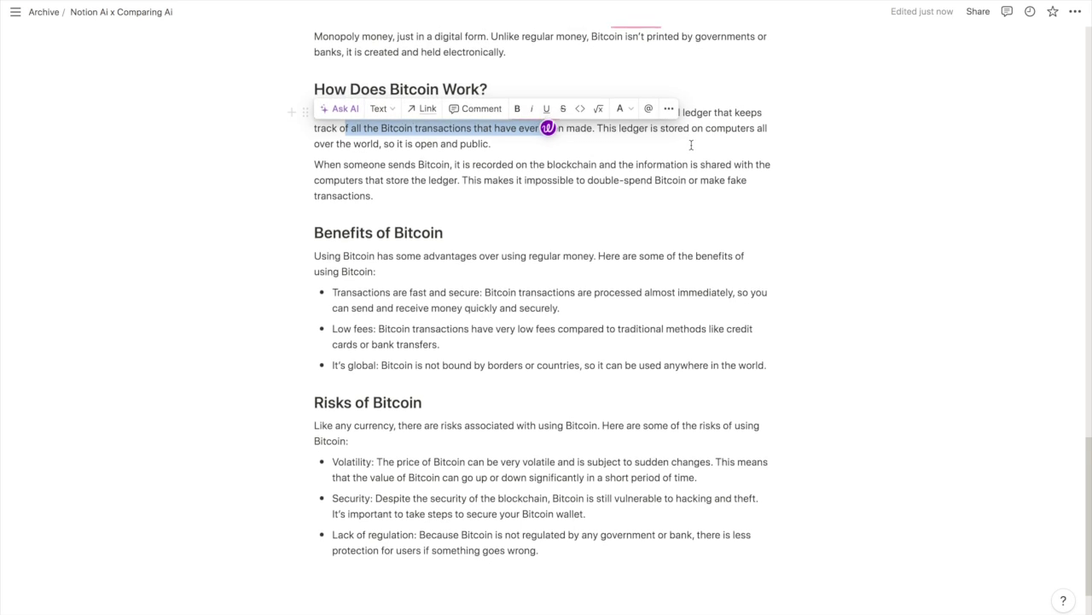
Read the bullet points under Benefits of Bitcoin and look back over the whole Bitcoin post.
{"action": "left_click", "coordinate": [402, 229]}
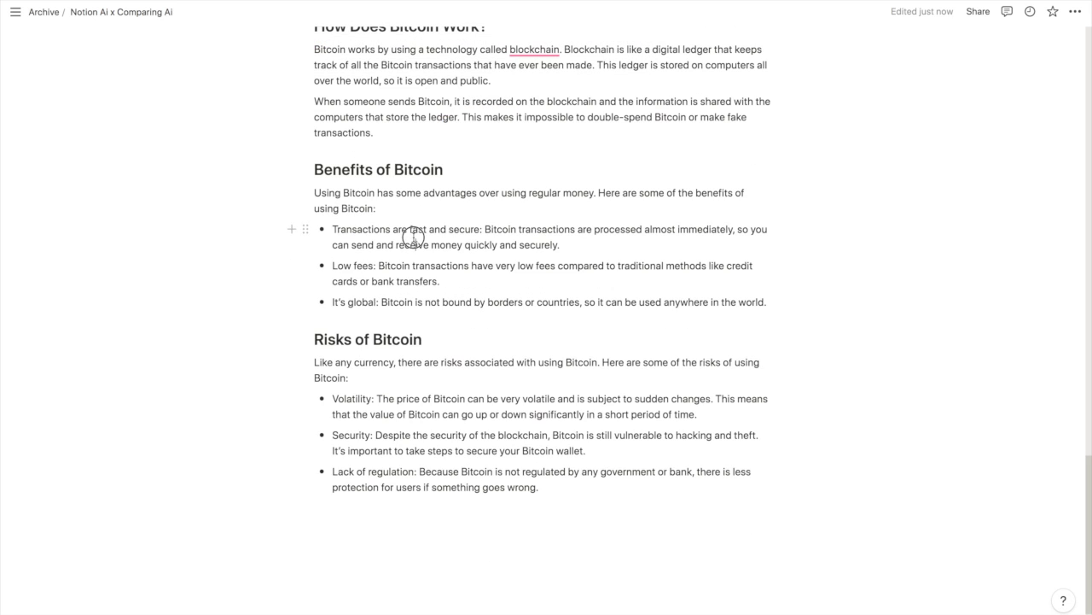
{"action": "left_click_drag", "start_coordinate": [416, 243], "coordinate": [492, 299]}
{"action": "left_click", "coordinate": [494, 285]}
{"action": "scroll", "coordinate": [577, 285], "scroll_direction": "down", "scroll_amount": 1}
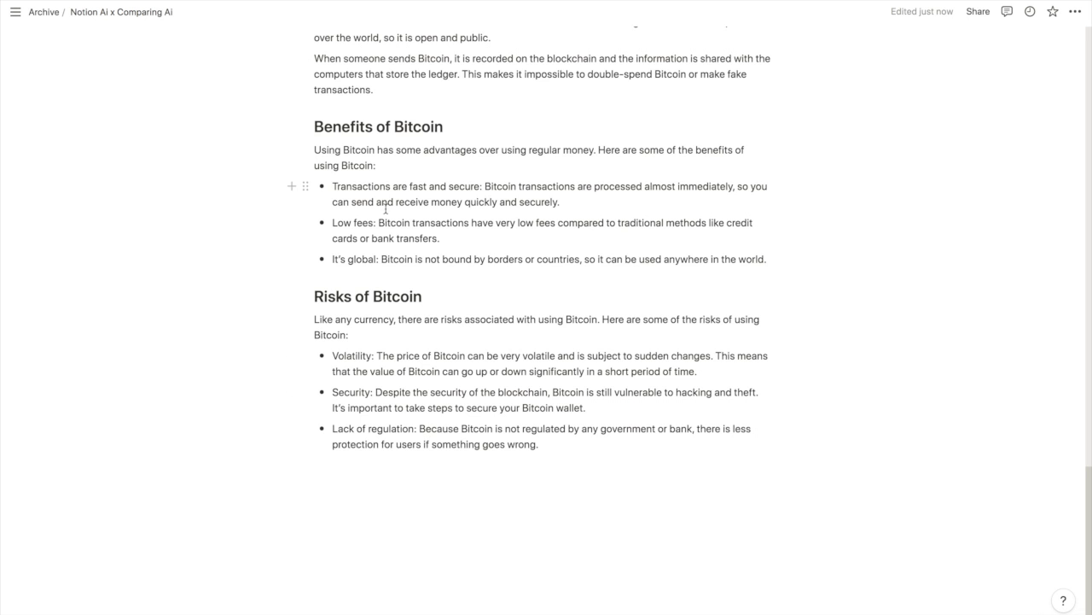
{"action": "scroll", "coordinate": [408, 390], "scroll_direction": "up", "scroll_amount": 5}
{"action": "scroll", "coordinate": [408, 390], "scroll_direction": "up", "scroll_amount": 1}
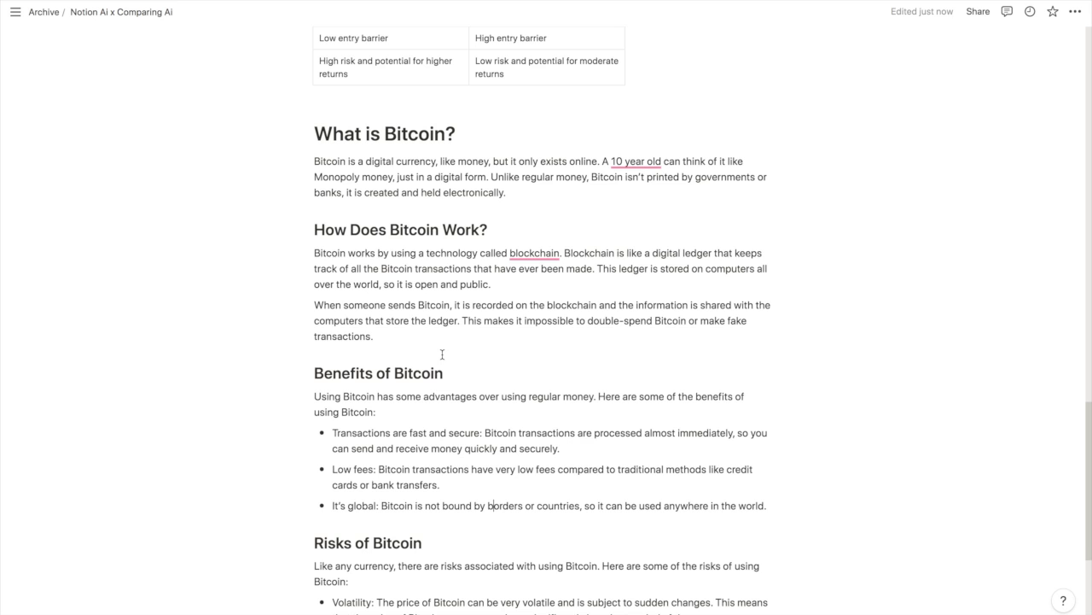
{"action": "scroll", "coordinate": [452, 316], "scroll_direction": "down", "scroll_amount": 3}
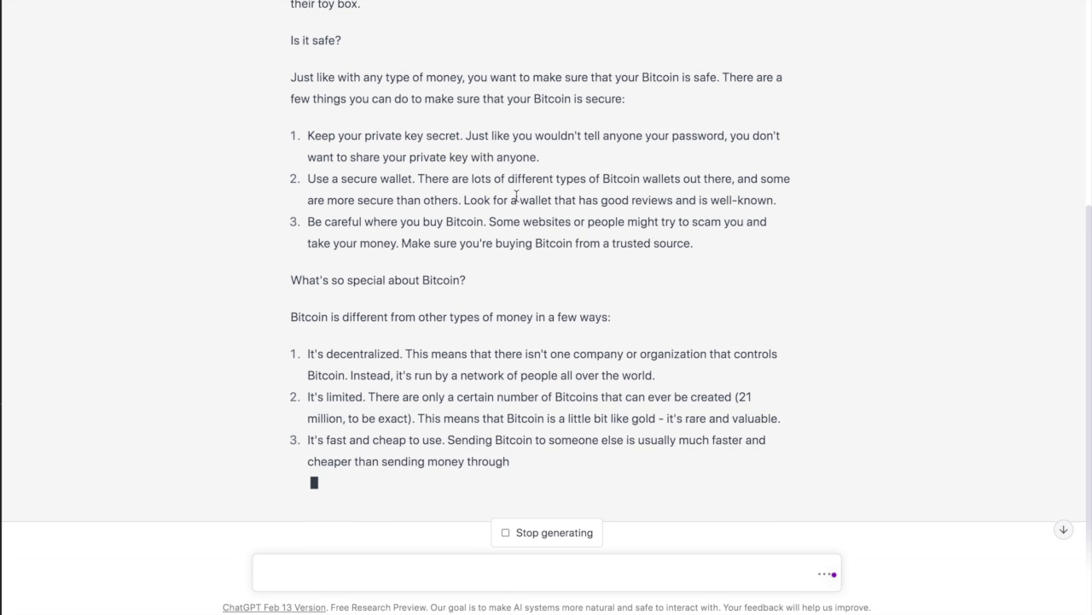
Examine ChatGPT's answer to the same Bitcoin blog prompt, from its introduction to the "How does it work?" heading.
{"action": "scroll", "coordinate": [517, 197], "scroll_direction": "up", "scroll_amount": 2}
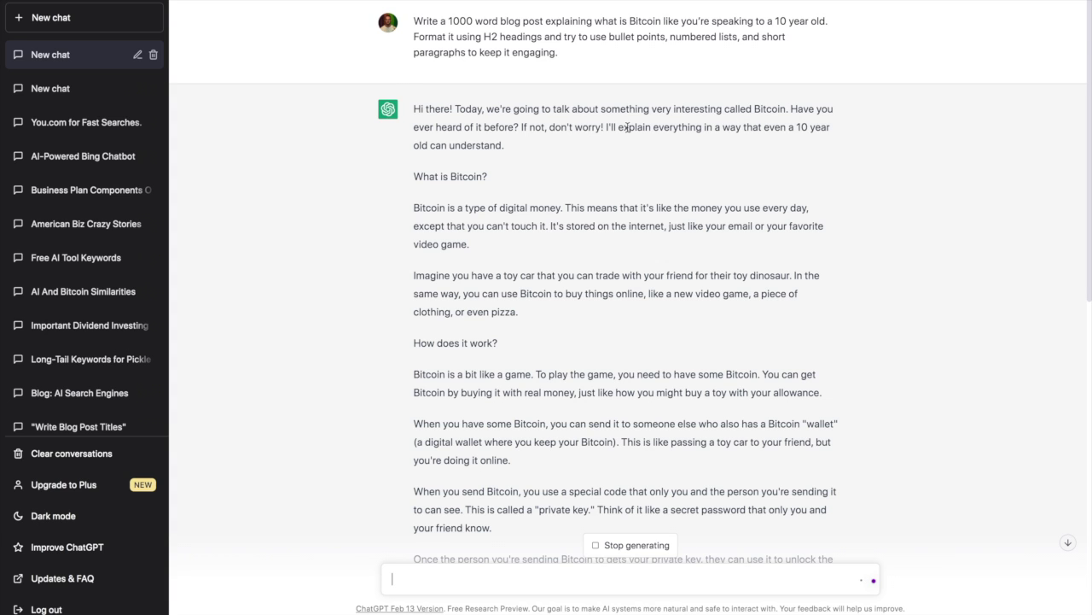
{"action": "left_click_drag", "start_coordinate": [604, 127], "coordinate": [504, 113]}
{"action": "left_click_drag", "start_coordinate": [465, 176], "coordinate": [574, 179]}
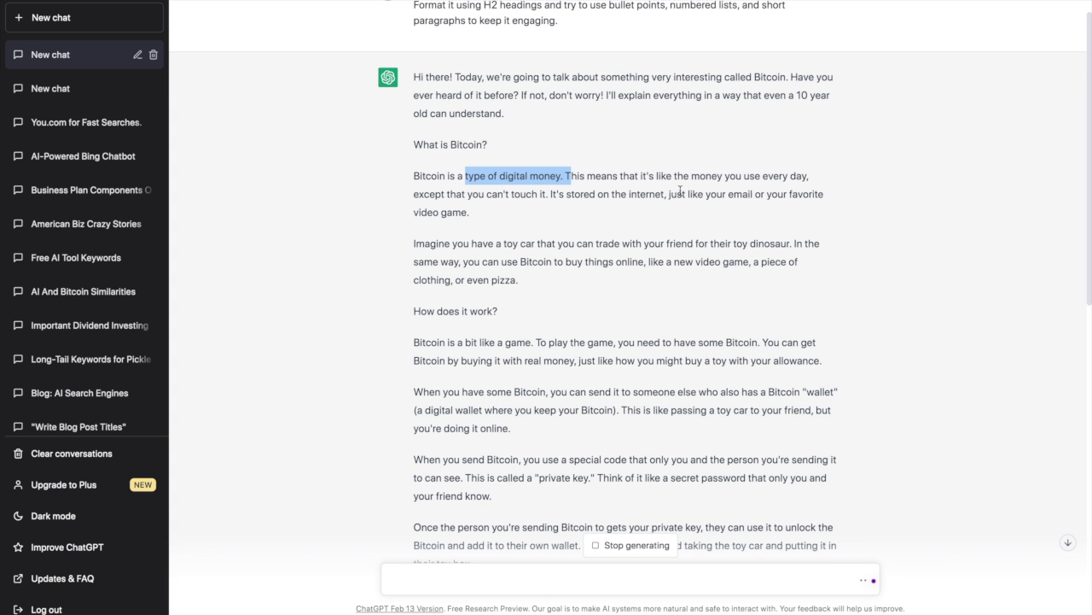
{"action": "left_click_drag", "start_coordinate": [471, 194], "coordinate": [685, 220]}
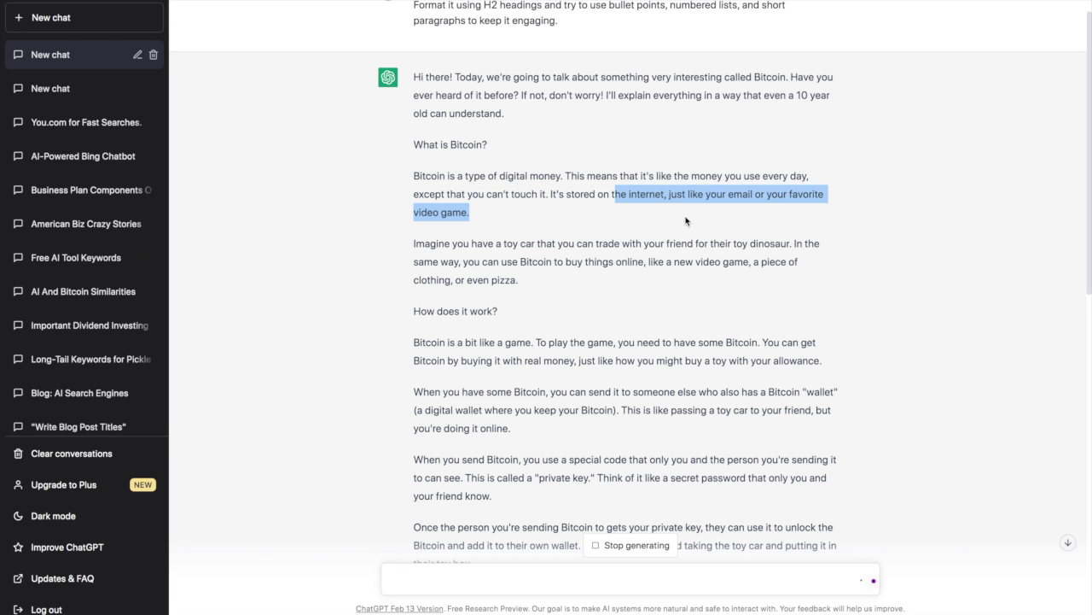
{"action": "left_click_drag", "start_coordinate": [520, 245], "coordinate": [434, 127]}
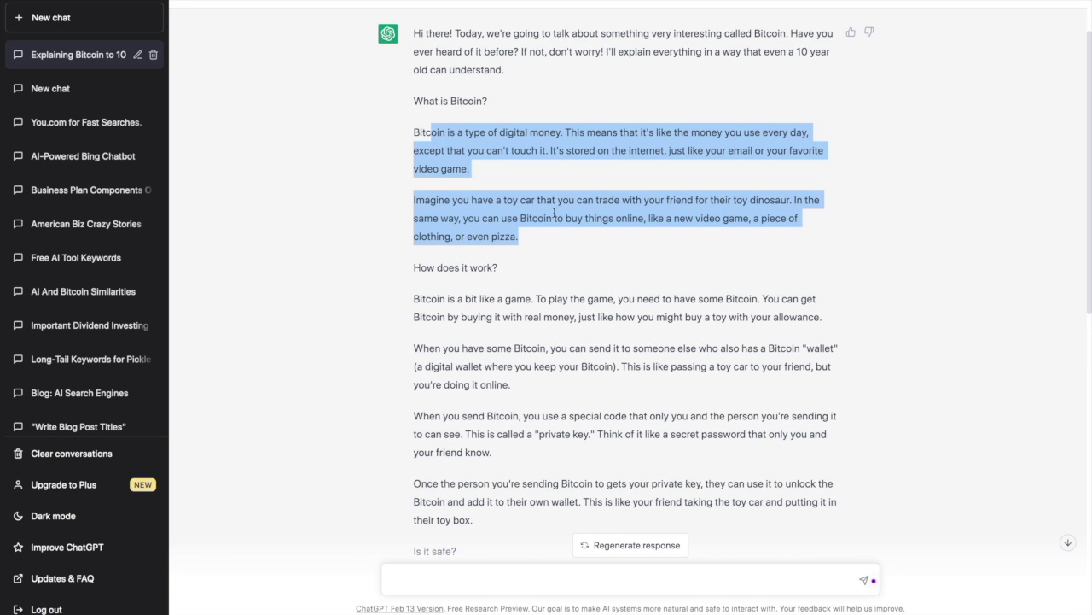
{"action": "scroll", "coordinate": [506, 204], "scroll_direction": "down", "scroll_amount": 3}
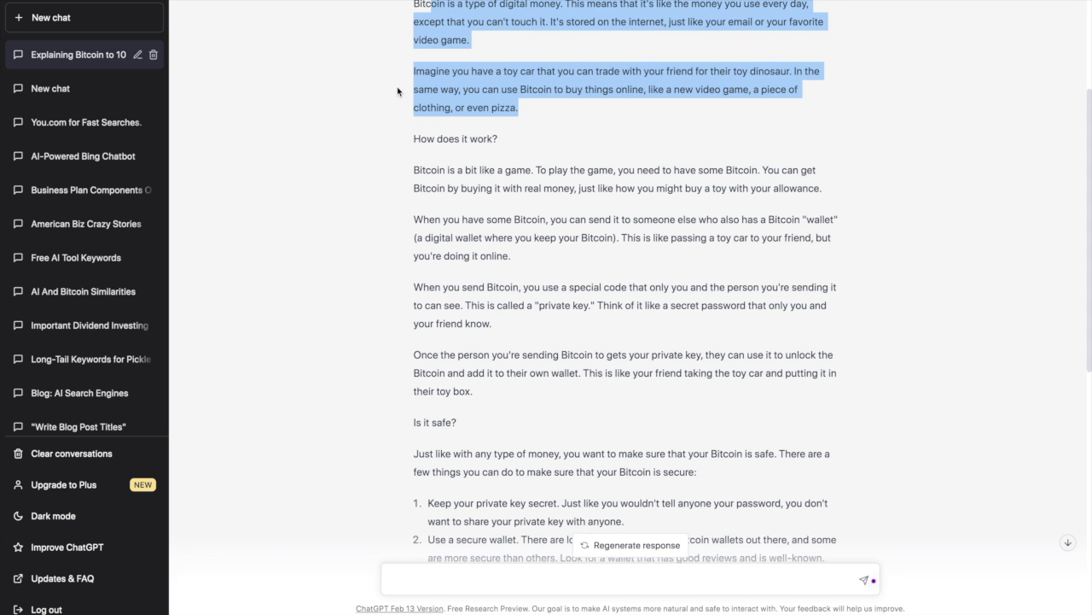
{"action": "scroll", "coordinate": [523, 191], "scroll_direction": "up", "scroll_amount": 2}
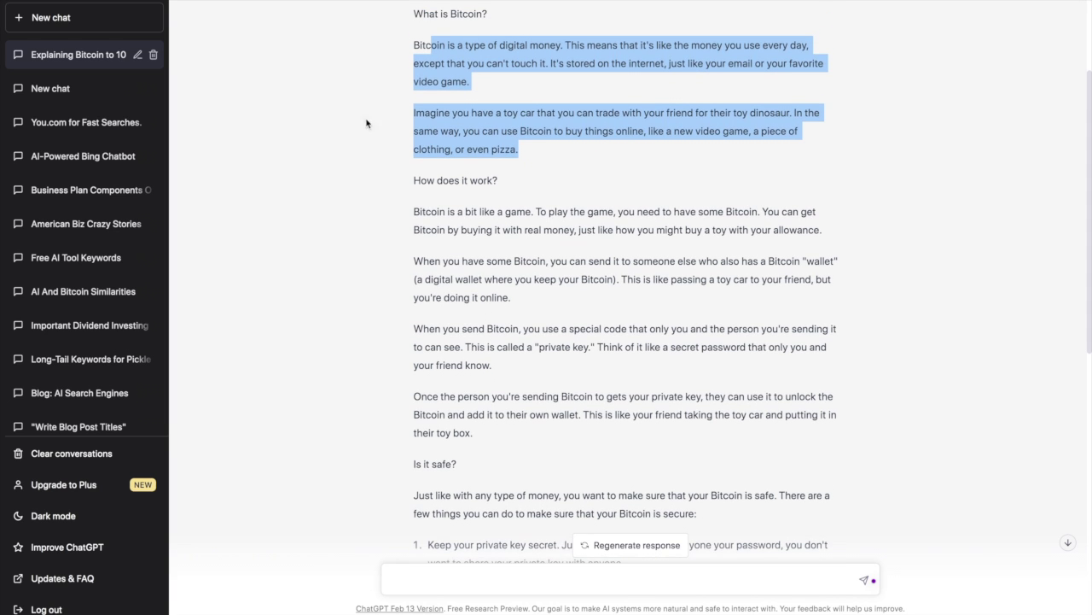
{"action": "left_click_drag", "start_coordinate": [415, 178], "coordinate": [497, 181]}
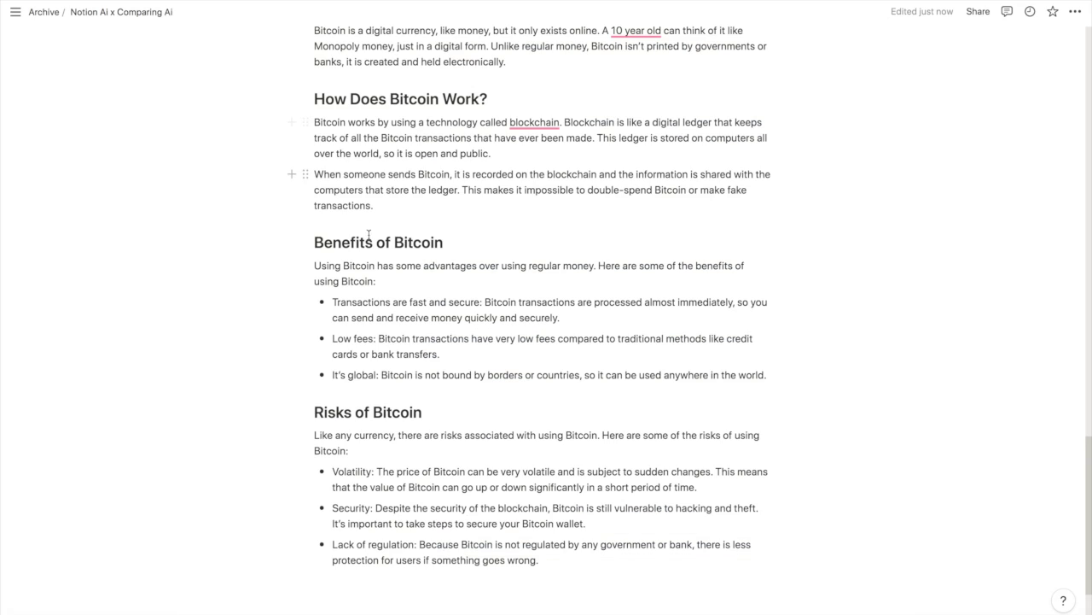
Compare Notion's heading formatting with ChatGPT's plain headings and examine its numbered lists on safety and what makes Bitcoin special.
{"action": "triple_click", "coordinate": [369, 234]}
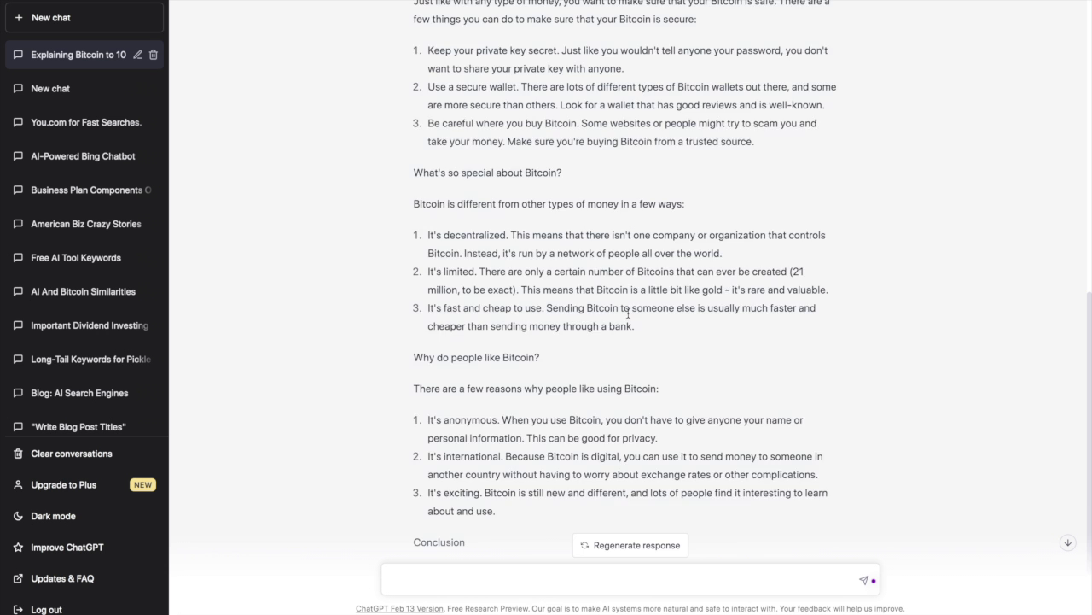
{"action": "left_click_drag", "start_coordinate": [414, 34], "coordinate": [434, 110]}
{"action": "left_click", "coordinate": [416, 92]}
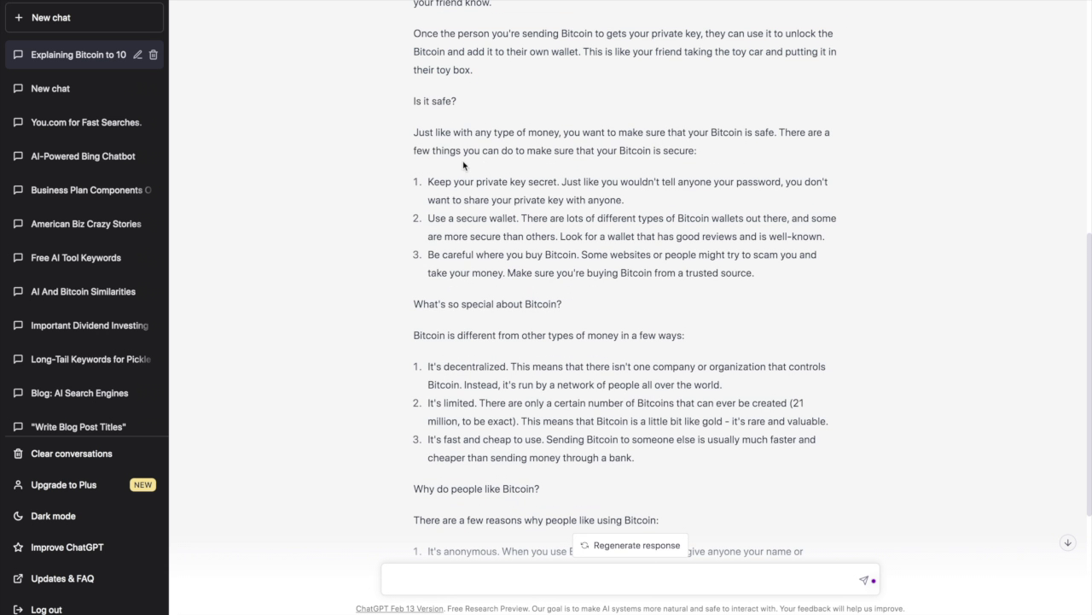
{"action": "scroll", "coordinate": [518, 313], "scroll_direction": "down", "scroll_amount": 2}
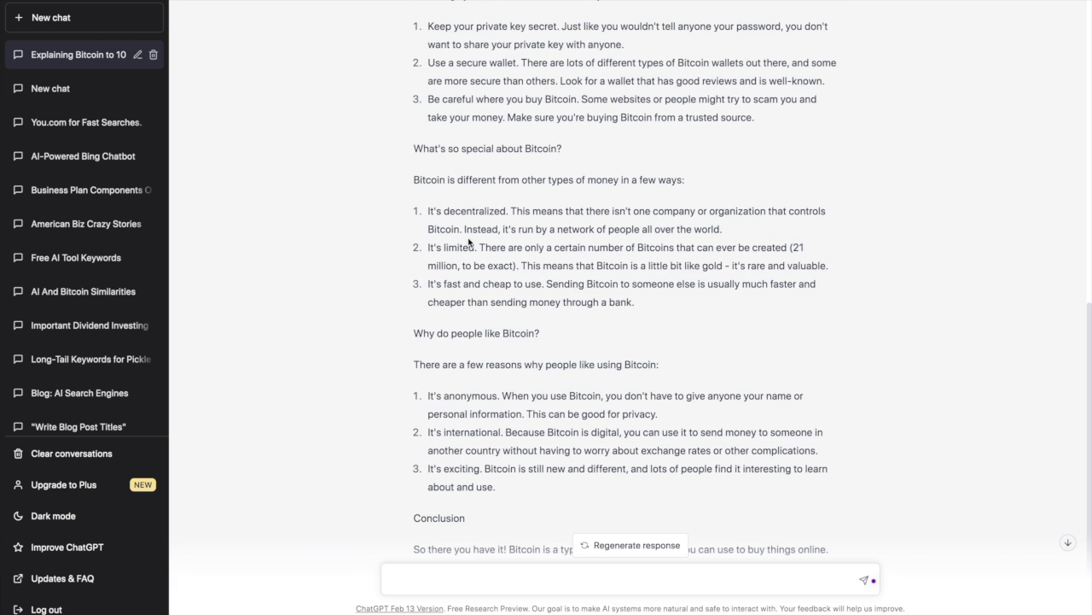
{"action": "left_click_drag", "start_coordinate": [422, 257], "coordinate": [537, 247]}
{"action": "left_click_drag", "start_coordinate": [427, 284], "coordinate": [414, 152]}
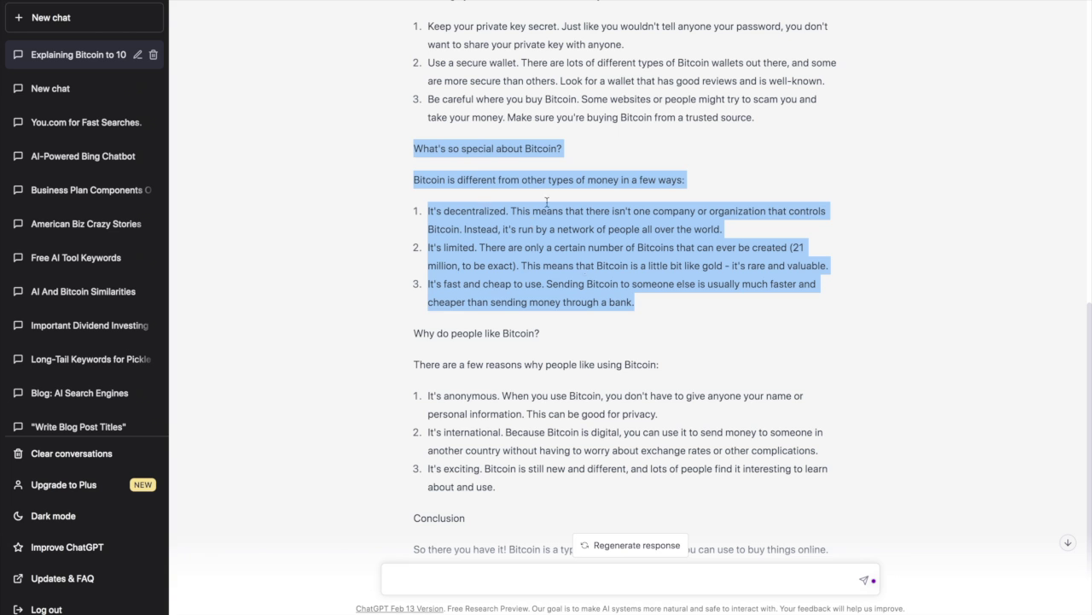
Switch back to Notion and review the headings and bullet points of its Bitcoin post for comparison.
{"action": "key", "text": "super+Tab"}
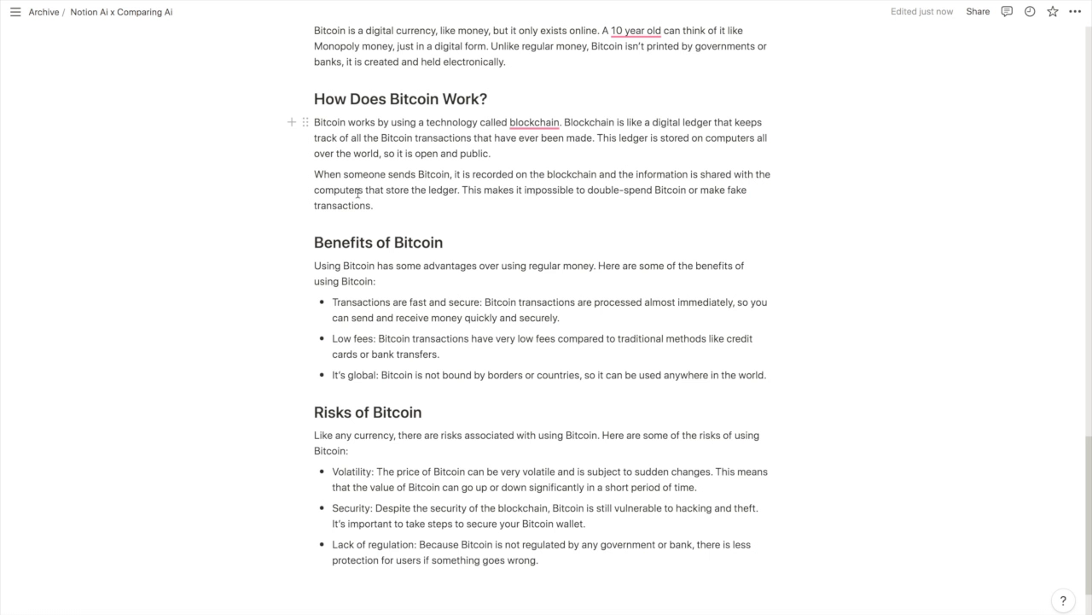
{"action": "left_click_drag", "start_coordinate": [361, 258], "coordinate": [443, 350]}
{"action": "left_click", "coordinate": [440, 353]}
{"action": "scroll", "coordinate": [558, 263], "scroll_direction": "up", "scroll_amount": 2}
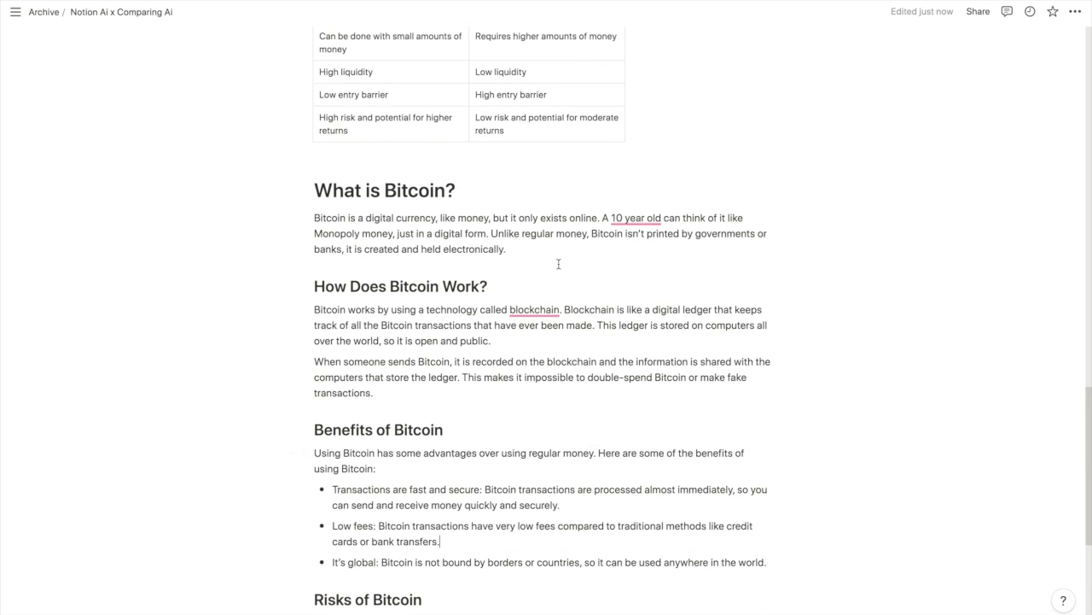
{"action": "scroll", "coordinate": [559, 264], "scroll_direction": "down", "scroll_amount": 4}
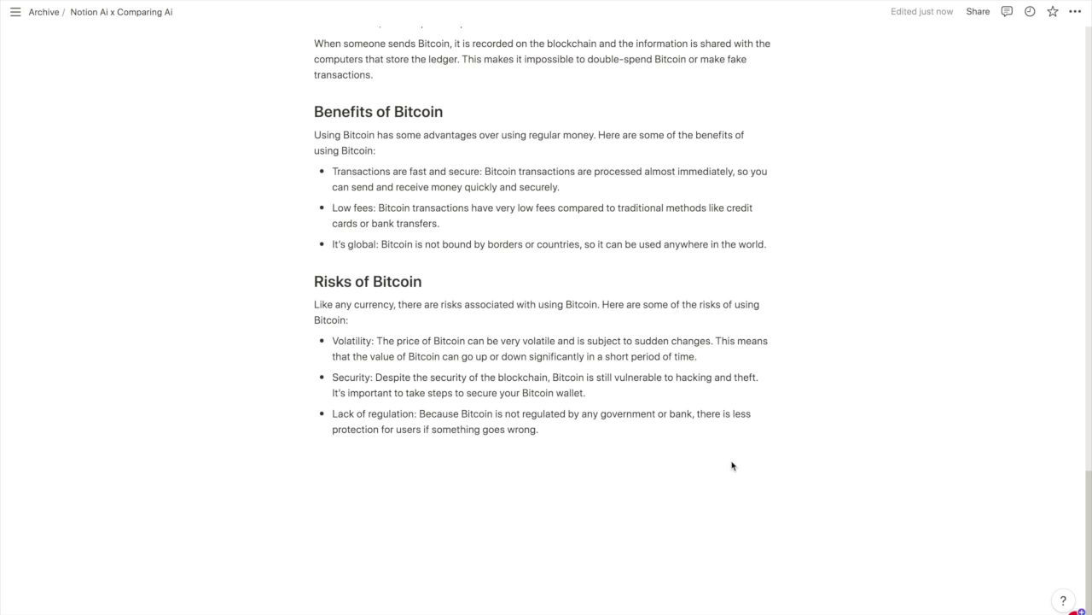
Copy the full text of the bitcoin.pdf whitepaper and paste it into a new AI prompt below the Bitcoin post.
{"action": "key", "text": "Return"}
{"action": "key", "text": "Return"}
{"action": "key", "text": "Return"}
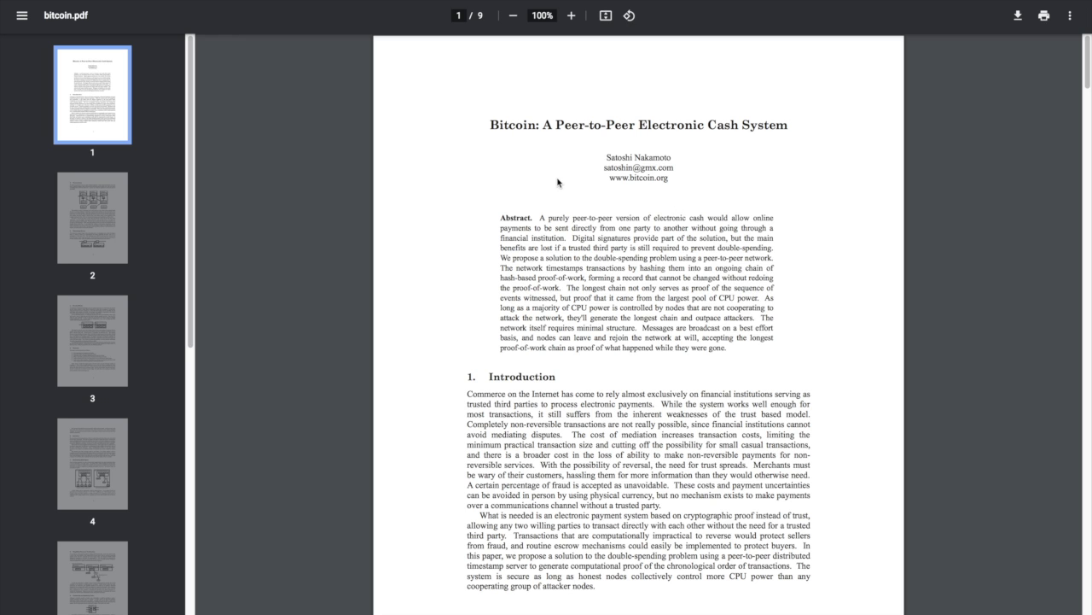
{"action": "scroll", "coordinate": [546, 178], "scroll_direction": "down", "scroll_amount": 20}
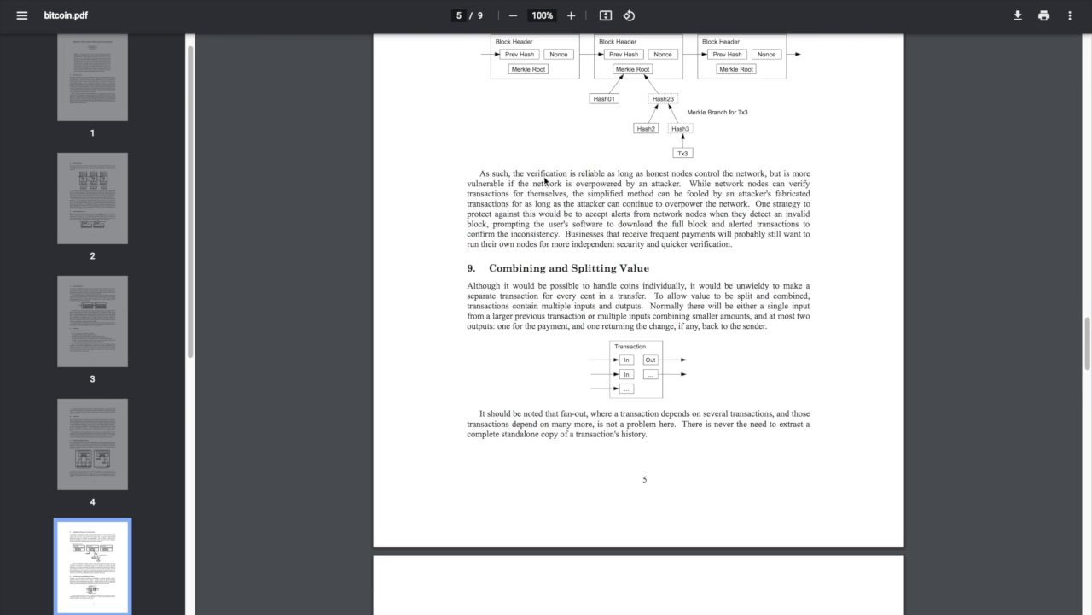
{"action": "scroll", "coordinate": [545, 180], "scroll_direction": "up", "scroll_amount": 1}
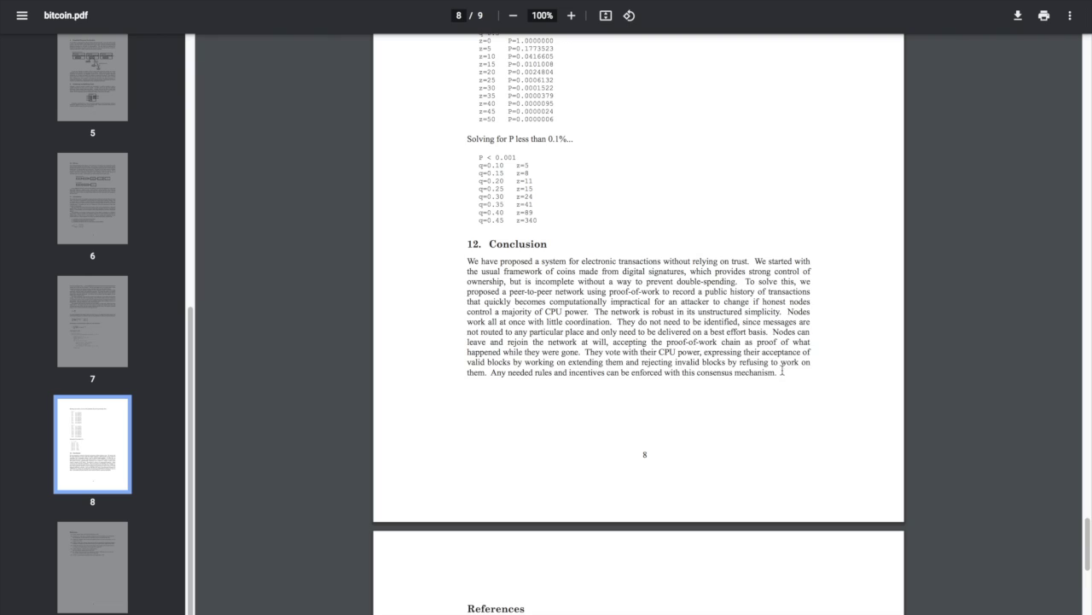
{"action": "left_click_drag", "start_coordinate": [779, 372], "coordinate": [491, 127]}
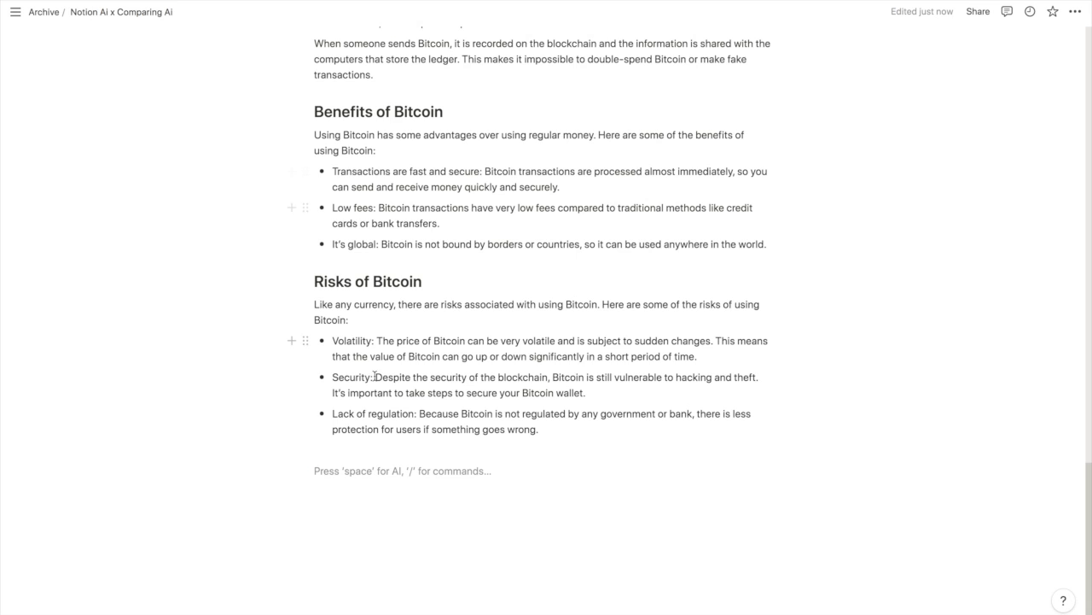
{"action": "key", "text": "space"}
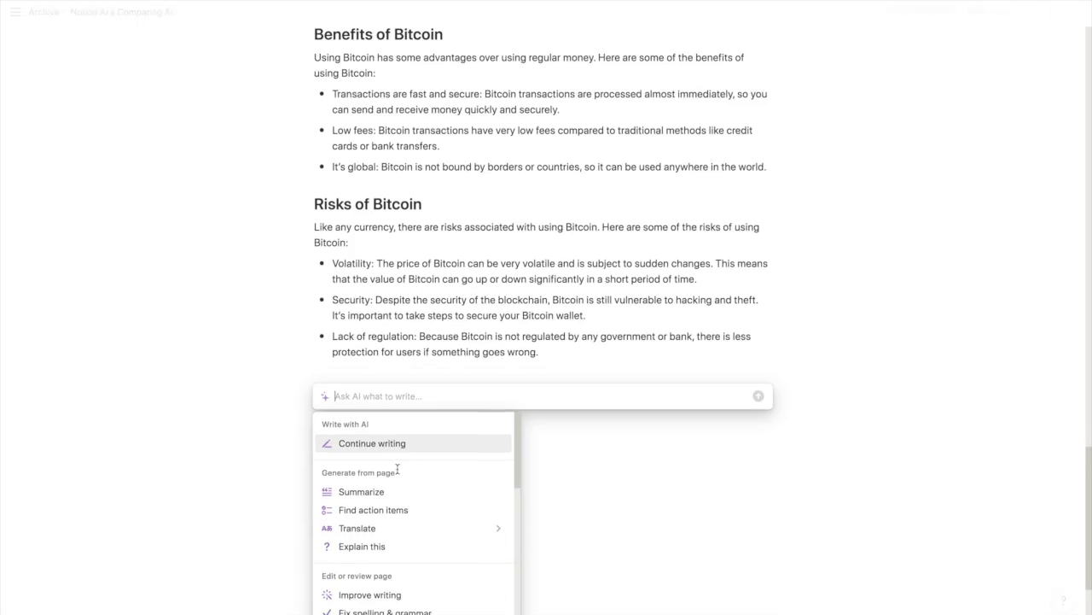
{"action": "key", "text": "ctrl+v"}
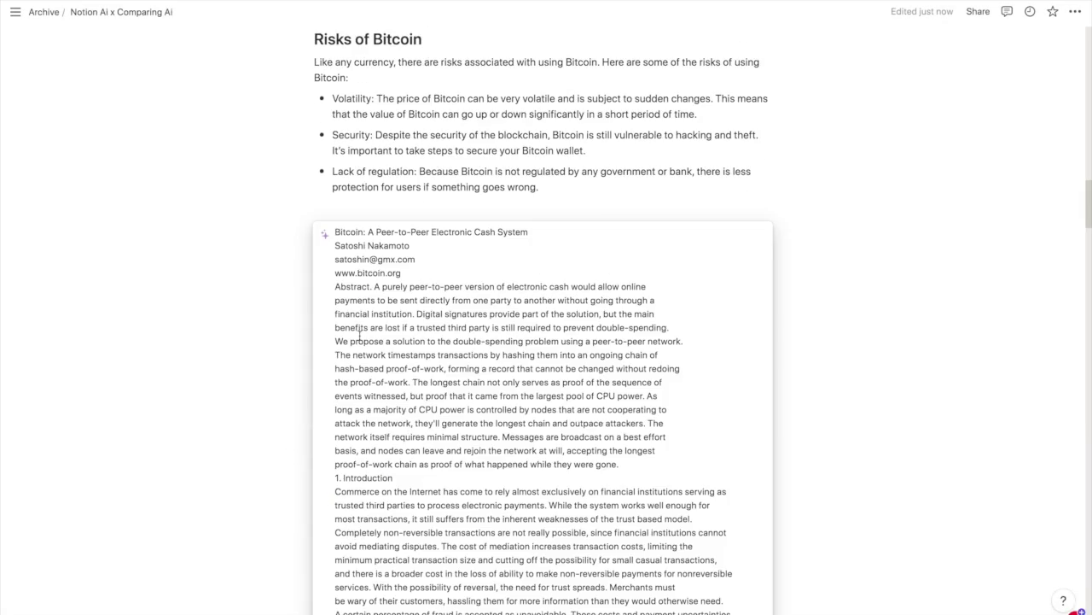
Above the pasted text, ask the AI to summarize the bitcoin whitepaper into bullet points and h2 headings so it's easy to understand, and review the output.
{"action": "scroll", "coordinate": [360, 335], "scroll_direction": "up", "scroll_amount": 3}
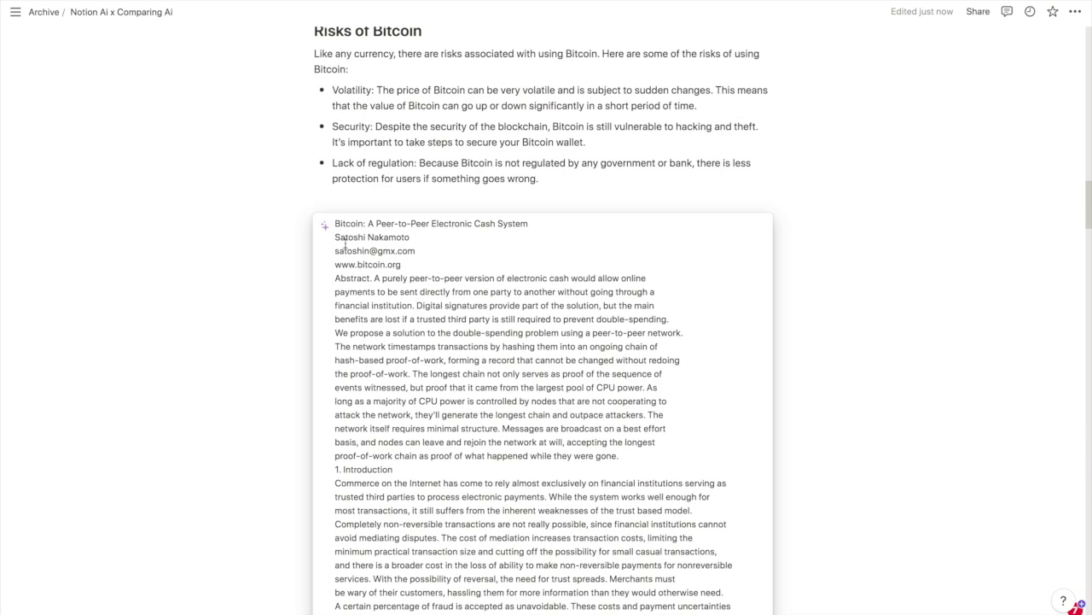
{"action": "left_click", "coordinate": [335, 224]}
{"action": "key", "text": "shift+Return"}
{"action": "key", "text": "shift+Return"}
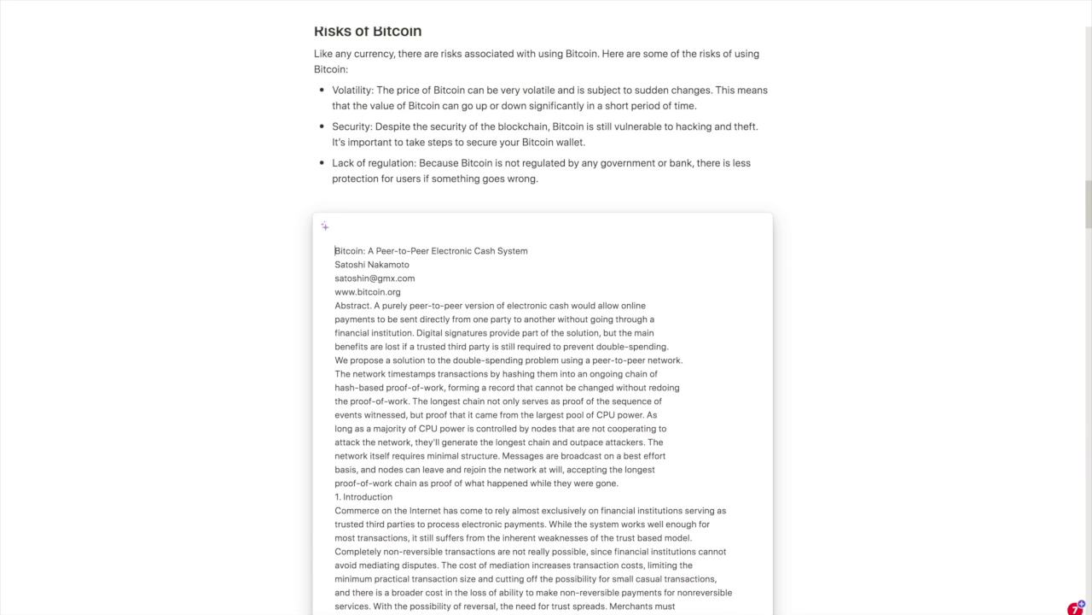
{"action": "left_click", "coordinate": [358, 225]}
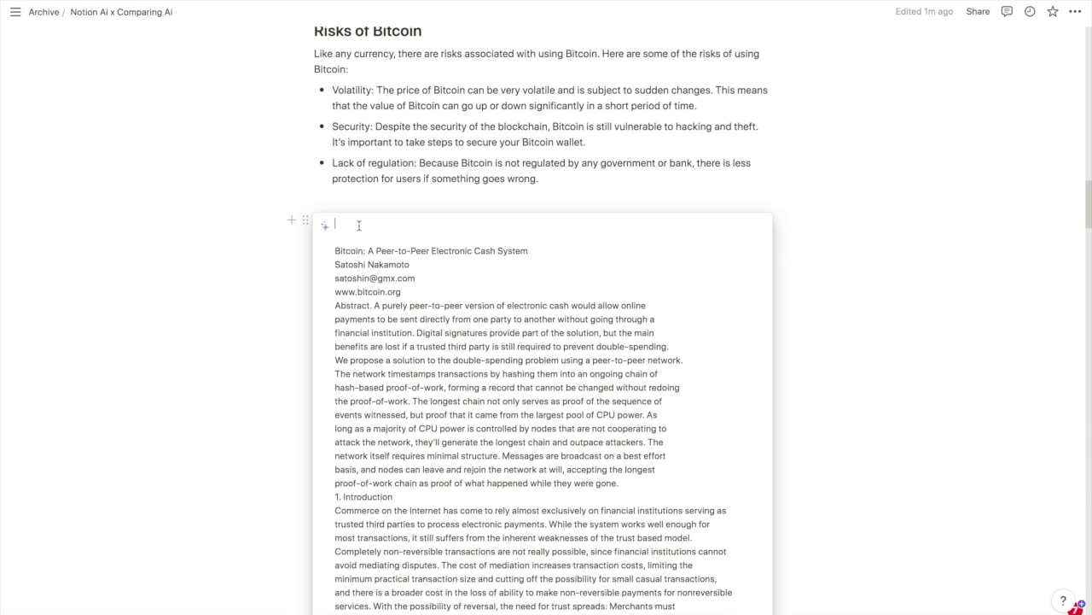
{"action": "type", "text": "Summarize the bitcoin whitepaper into bullet points and h2 headings so its easy to understand."}
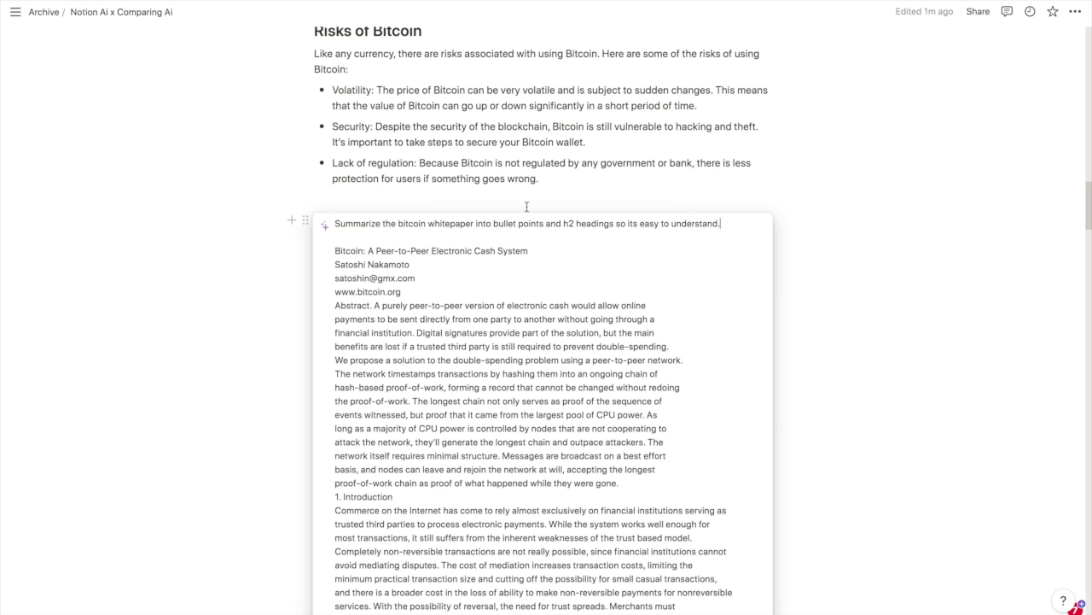
{"action": "key", "text": "Return"}
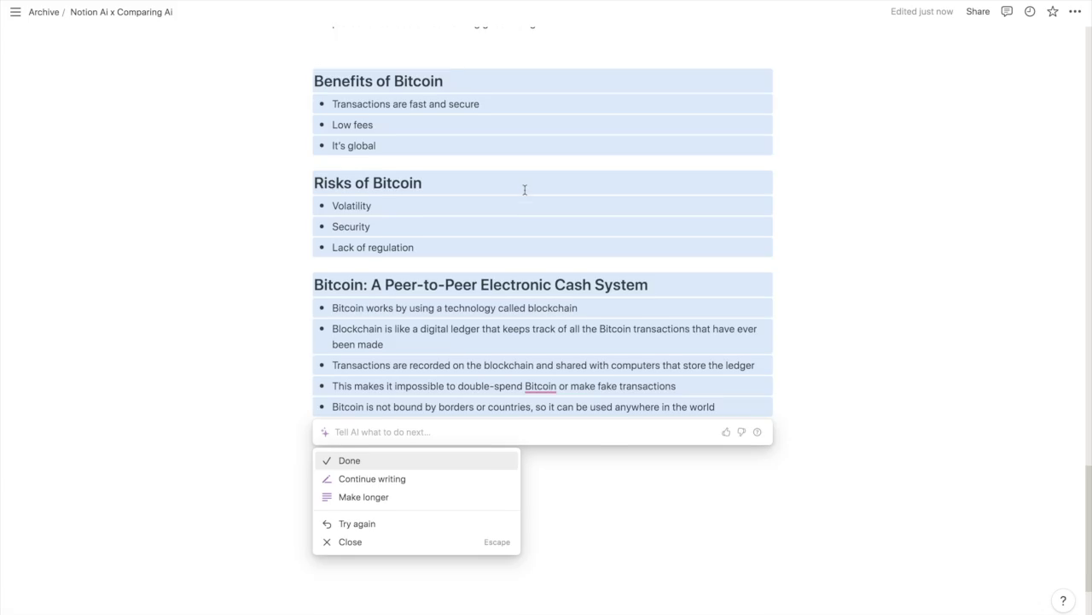
{"action": "scroll", "coordinate": [480, 283], "scroll_direction": "up", "scroll_amount": 10}
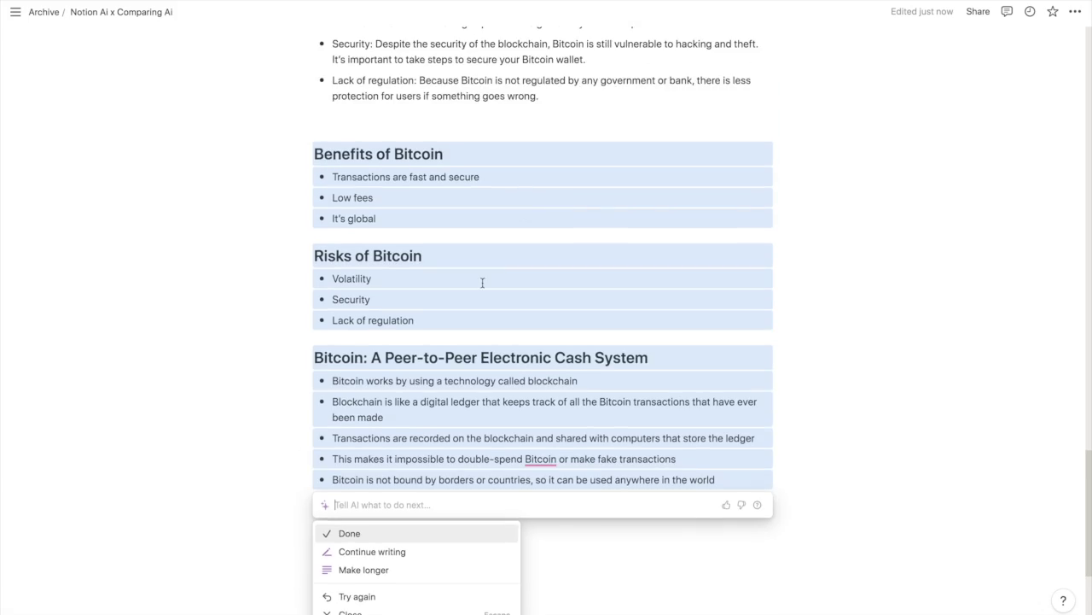
{"action": "scroll", "coordinate": [482, 283], "scroll_direction": "up", "scroll_amount": 5}
{"action": "scroll", "coordinate": [482, 282], "scroll_direction": "down", "scroll_amount": 12}
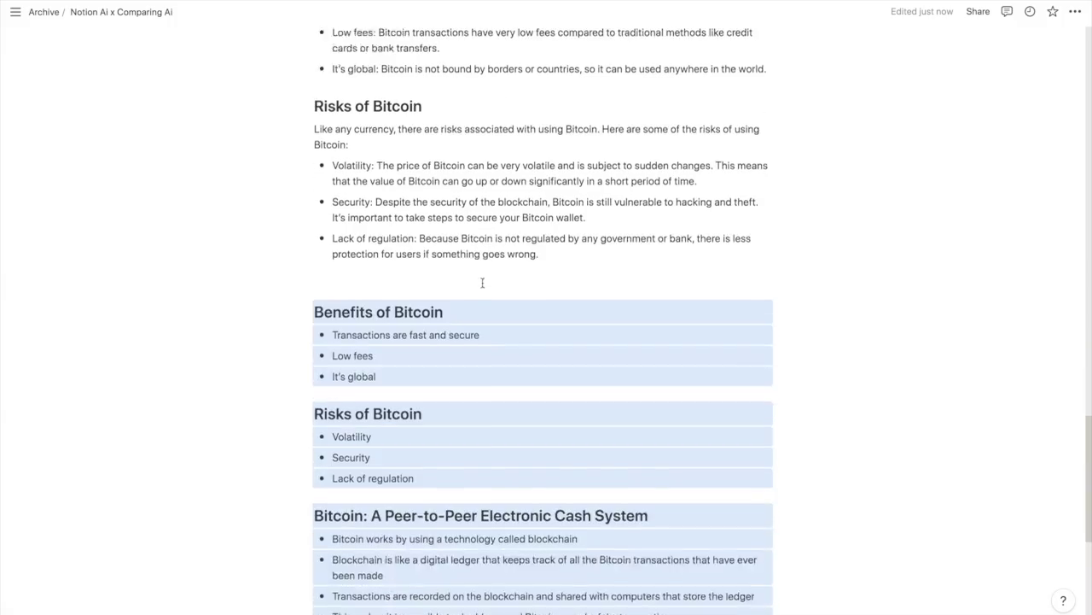
Clear the page and ask the AI to summarize the pasted Bitcoin whitepaper text into bullet points and h2 headings so its easy to understand.
{"action": "scroll", "coordinate": [483, 283], "scroll_direction": "down", "scroll_amount": 4}
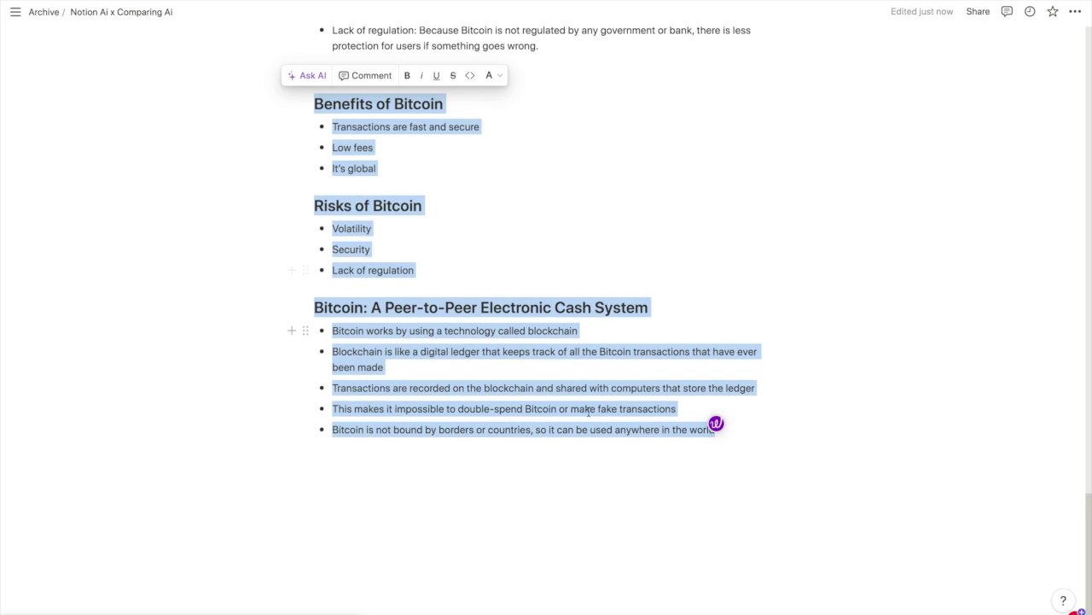
{"action": "left_click", "coordinate": [702, 442]}
{"action": "left_click_drag", "start_coordinate": [701, 442], "coordinate": [344, 147]}
{"action": "key", "text": "ctrl+a"}
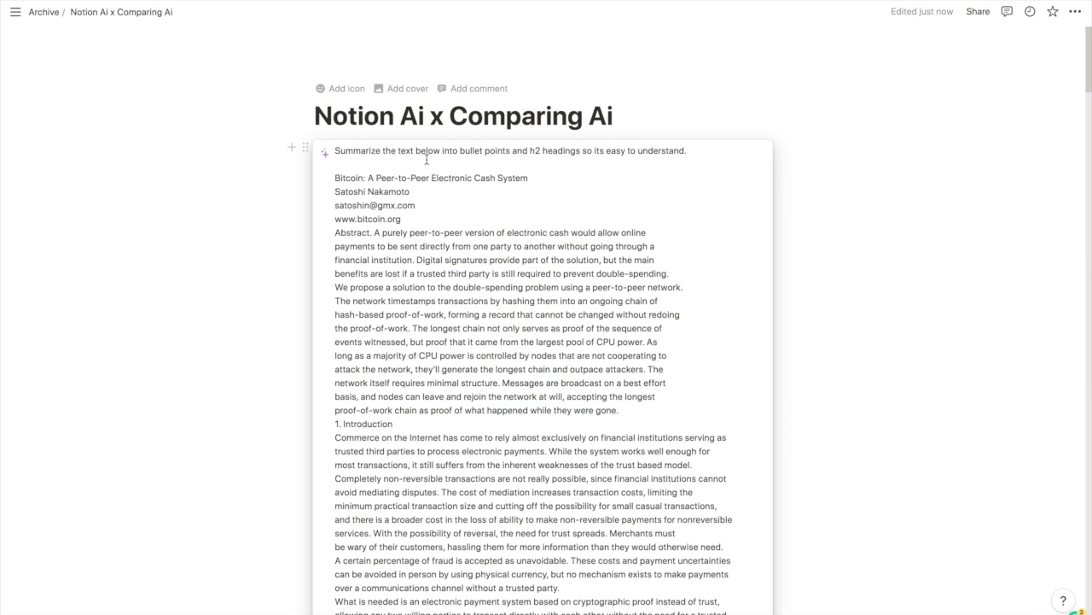
{"action": "key", "text": "Return"}
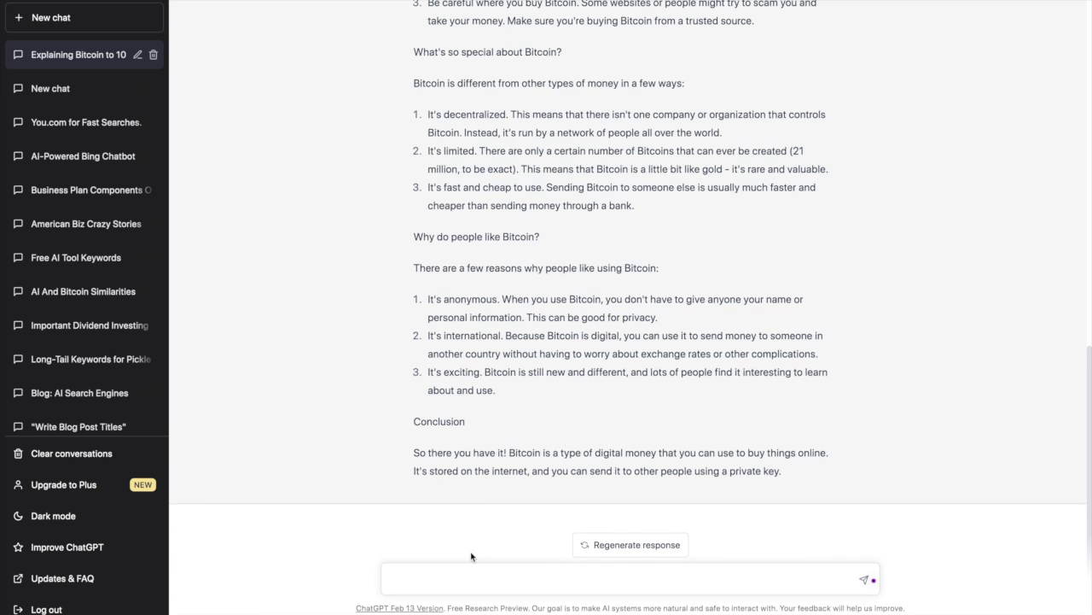
Switch to ChatGPT, try submitting the whitepaper summary prompt in the existing Bitcoin conversation, and look through the submitted text and response.
{"action": "left_click", "coordinate": [452, 581]}
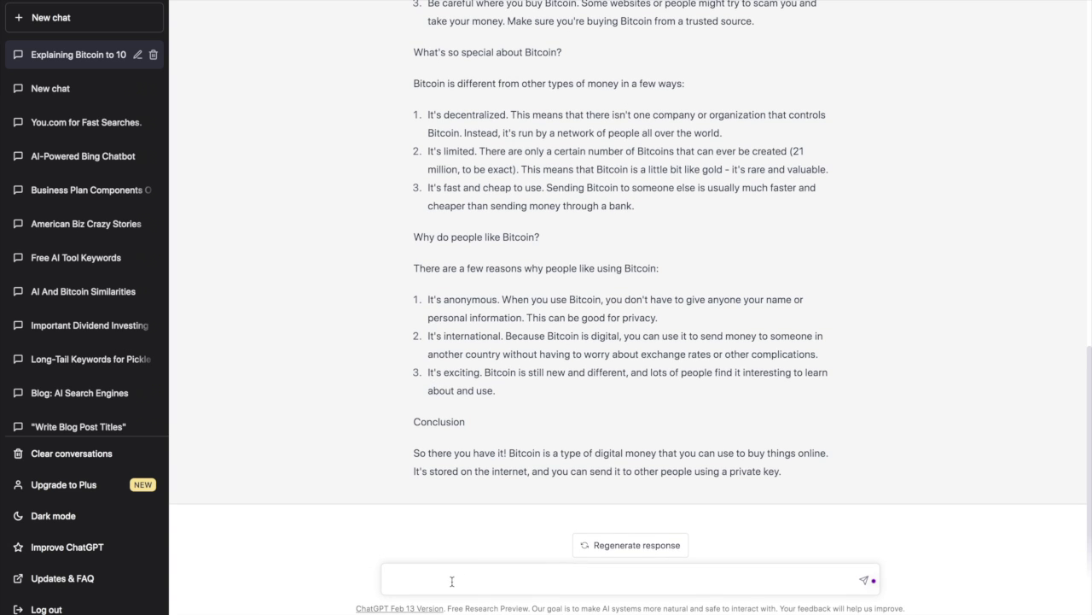
{"action": "scroll", "coordinate": [498, 223], "scroll_direction": "up", "scroll_amount": 20}
{"action": "left_click", "coordinate": [851, 22]}
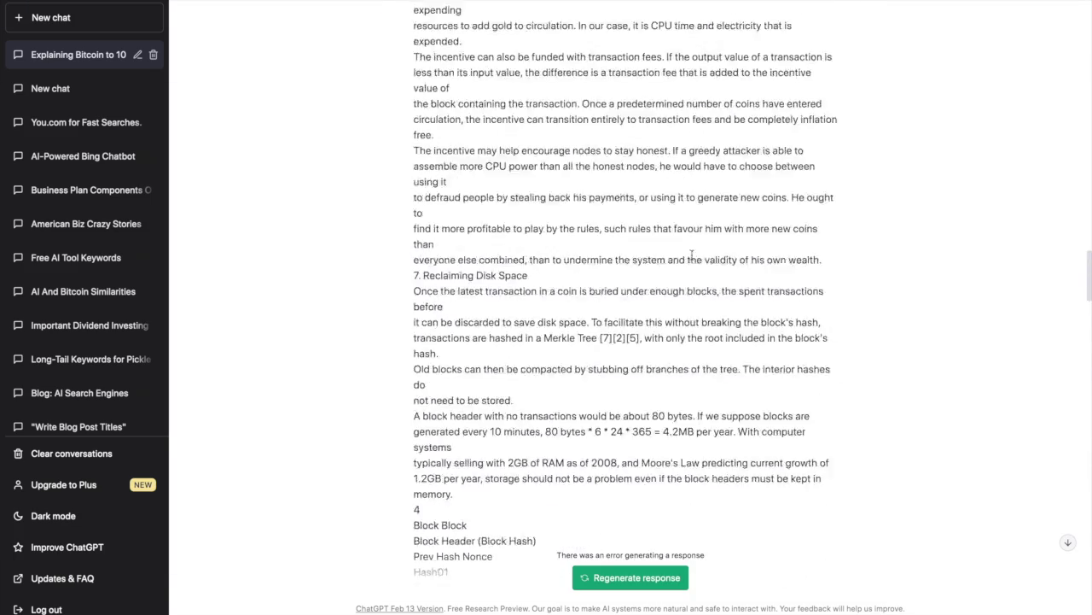
{"action": "scroll", "coordinate": [692, 260], "scroll_direction": "up", "scroll_amount": 15}
{"action": "scroll", "coordinate": [692, 256], "scroll_direction": "down", "scroll_amount": 20}
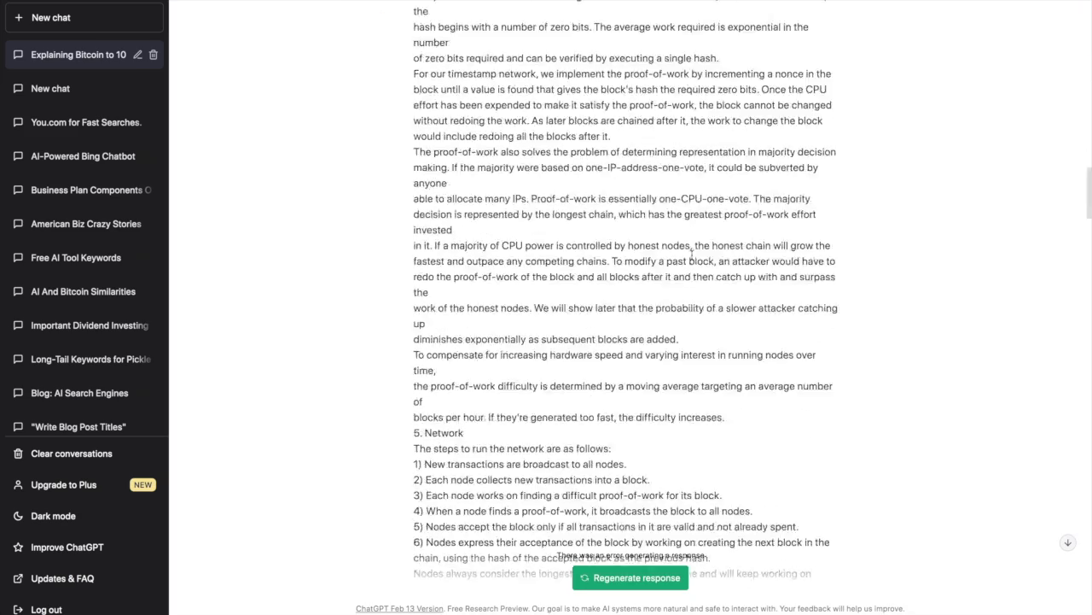
{"action": "scroll", "coordinate": [674, 358], "scroll_direction": "down", "scroll_amount": 10}
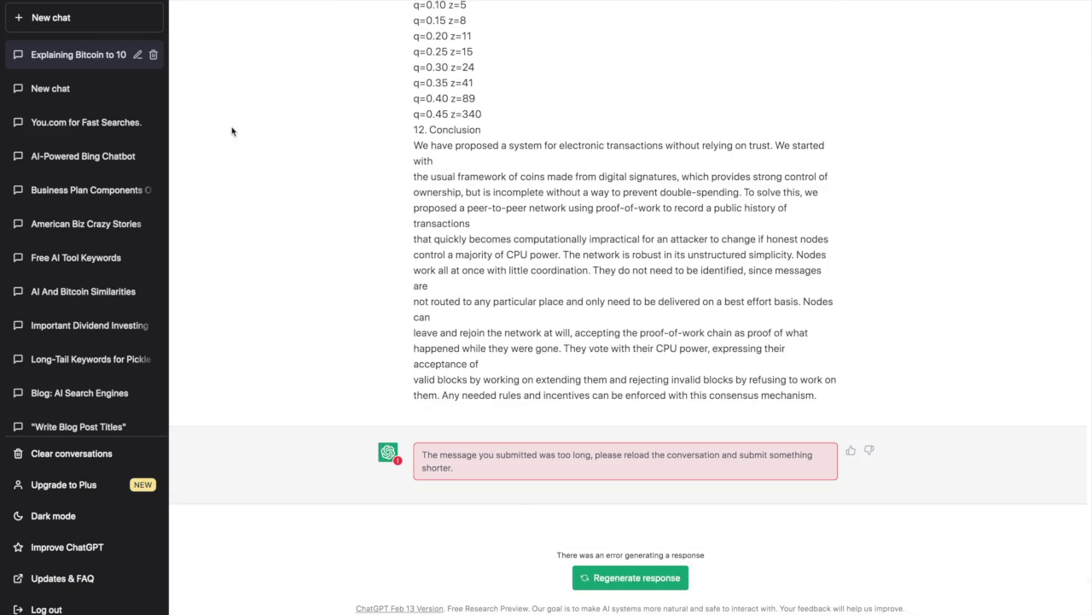
Reload ChatGPT and try submitting the same whitepaper summary prompt in a new chat.
{"action": "key", "text": "super+r"}
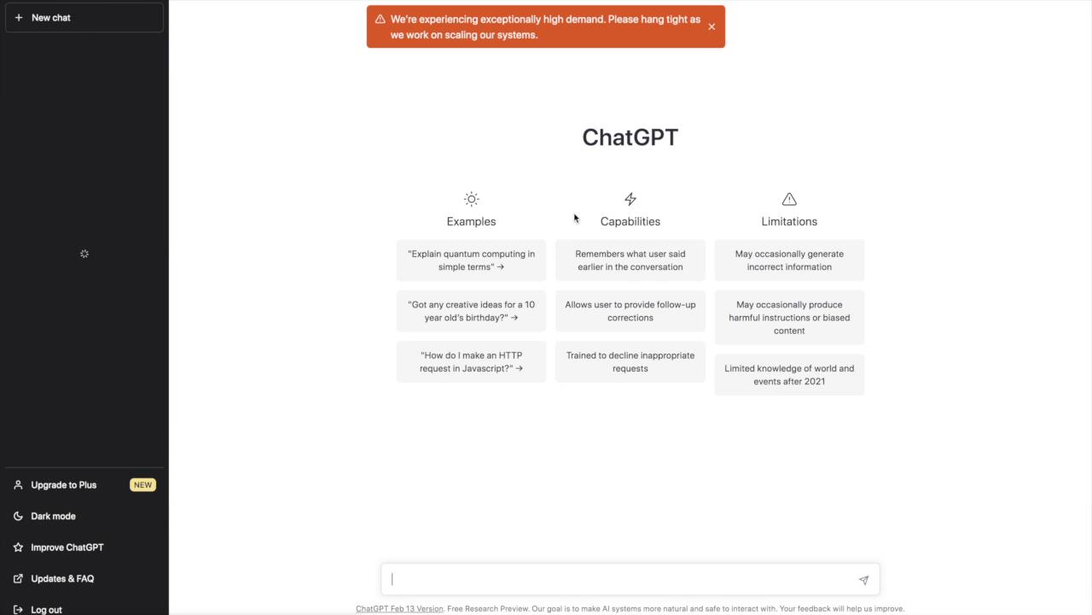
{"action": "key", "text": "ctrl+v"}
{"action": "key", "text": "Return"}
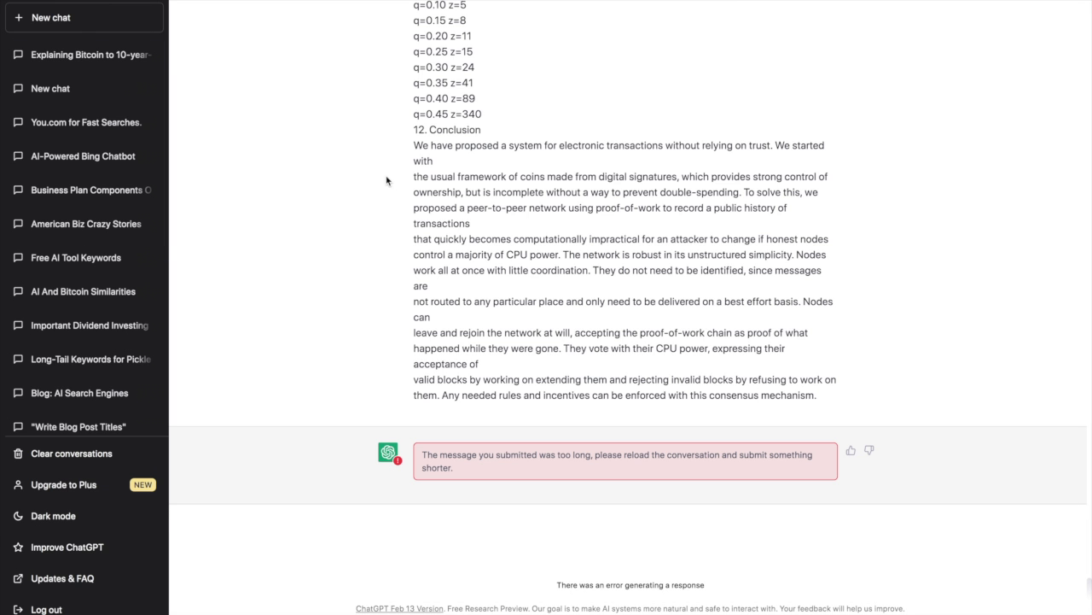
{"action": "scroll", "coordinate": [495, 181], "scroll_direction": "up", "scroll_amount": 15}
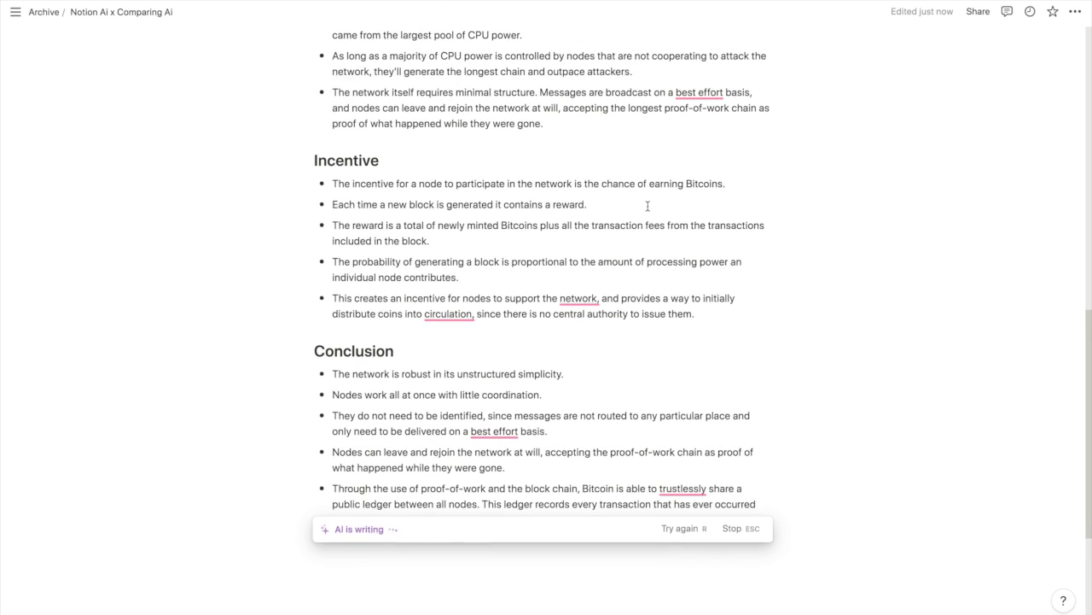
Back in Notion, ask the AI "What are some common questions that beginners have about Bitcoin?" below the whitepaper summary and keep the output.
{"action": "scroll", "coordinate": [648, 206], "scroll_direction": "up", "scroll_amount": 15}
{"action": "scroll", "coordinate": [598, 359], "scroll_direction": "down", "scroll_amount": 15}
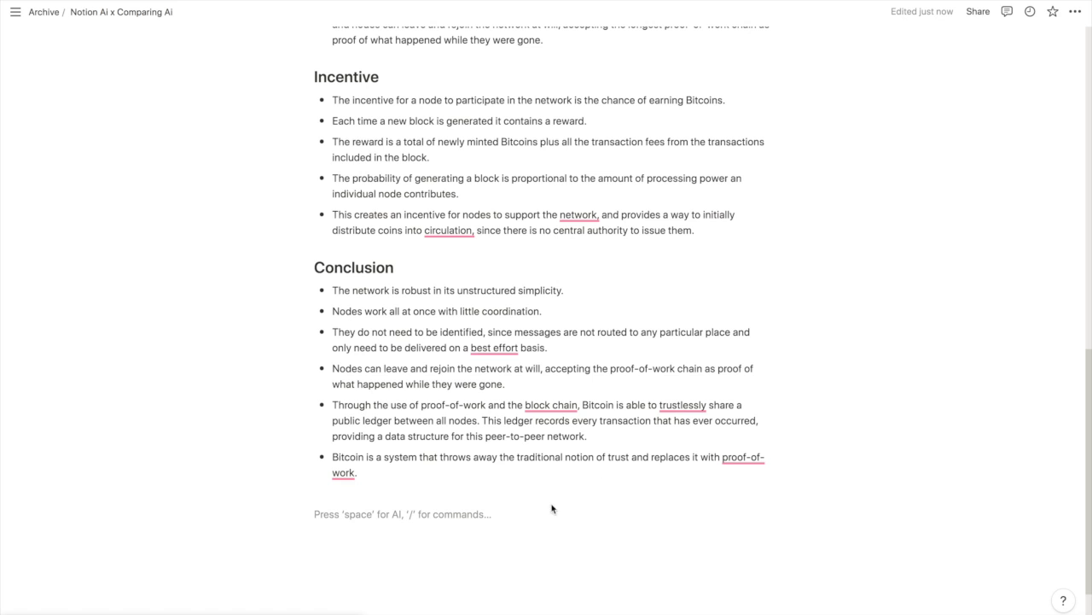
{"action": "key", "text": "space"}
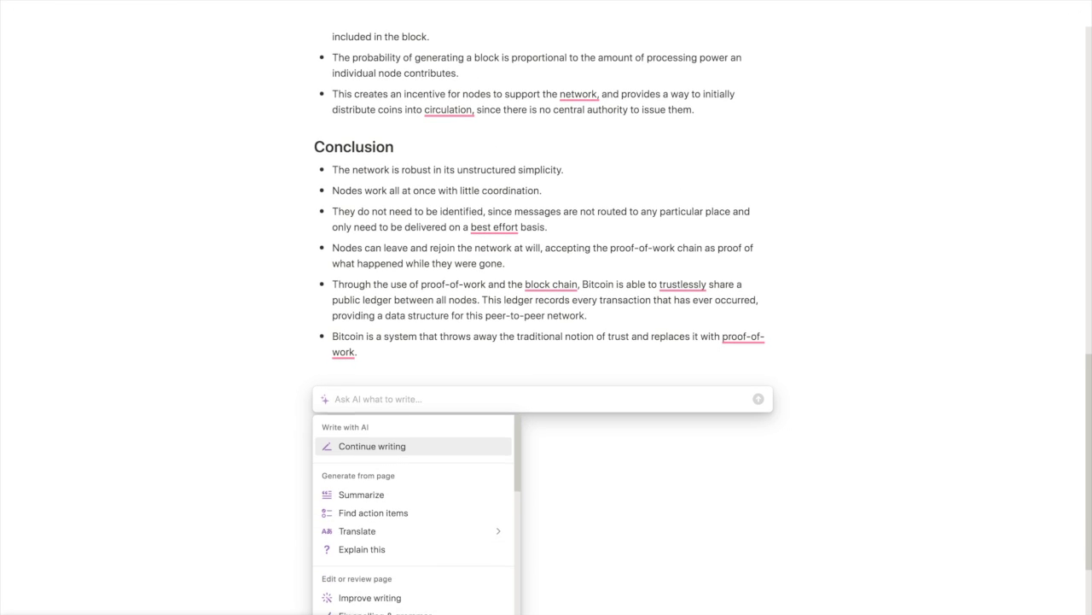
{"action": "type", "text": "What are some common questions that beginners have about Bitcoin?"}
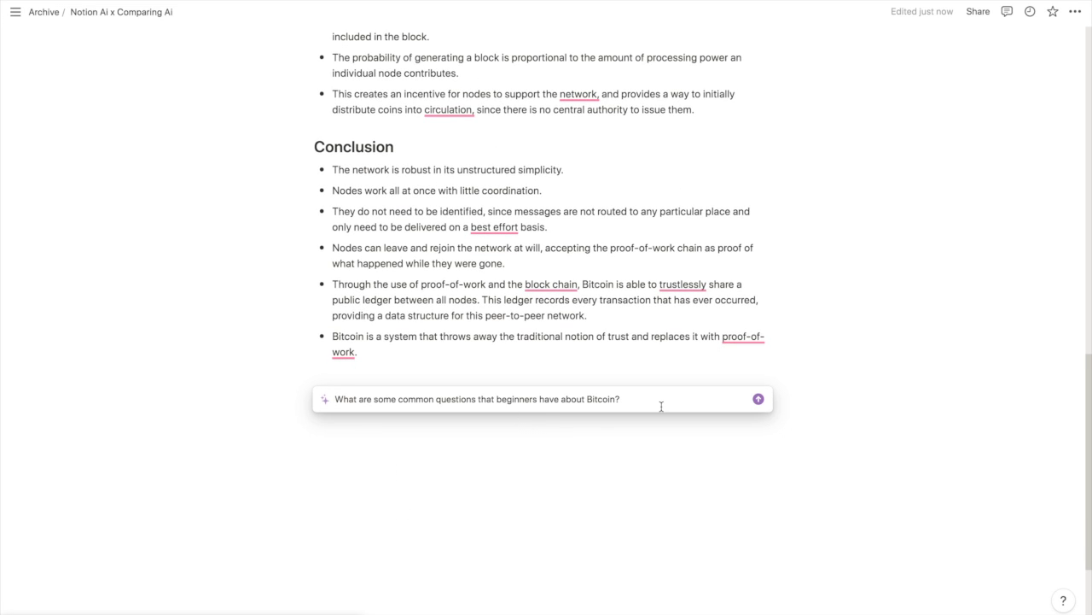
{"action": "left_click", "coordinate": [759, 398]}
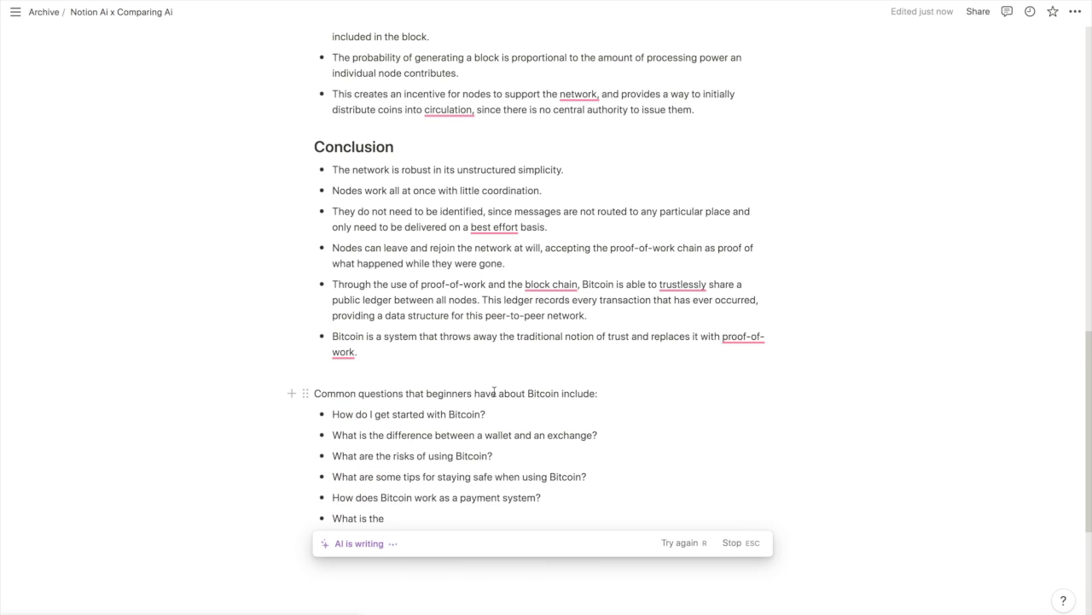
{"action": "scroll", "coordinate": [494, 392], "scroll_direction": "down", "scroll_amount": 3}
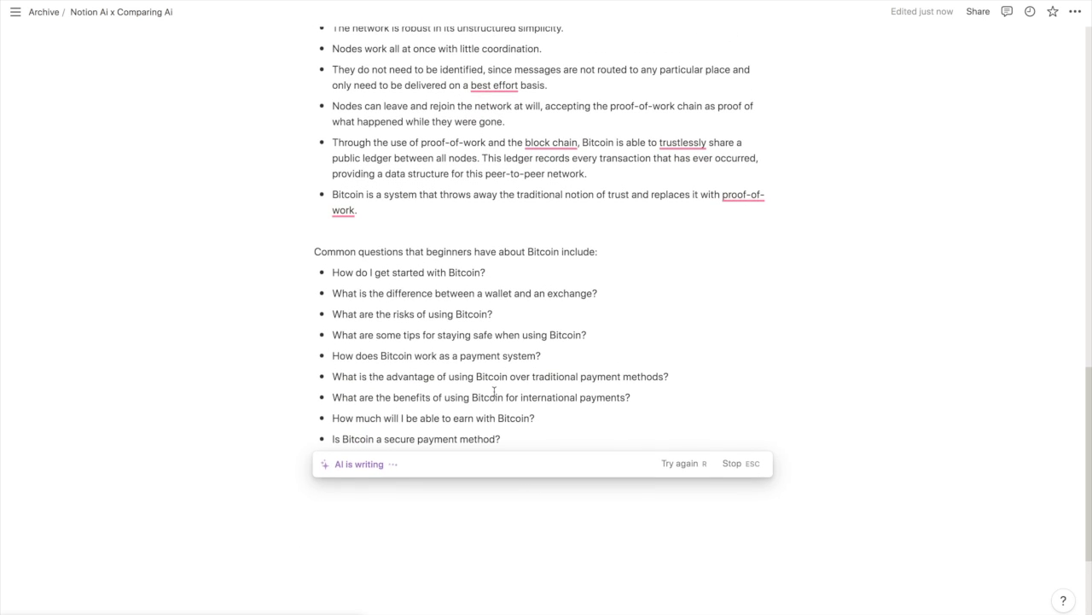
{"action": "key", "text": "Return"}
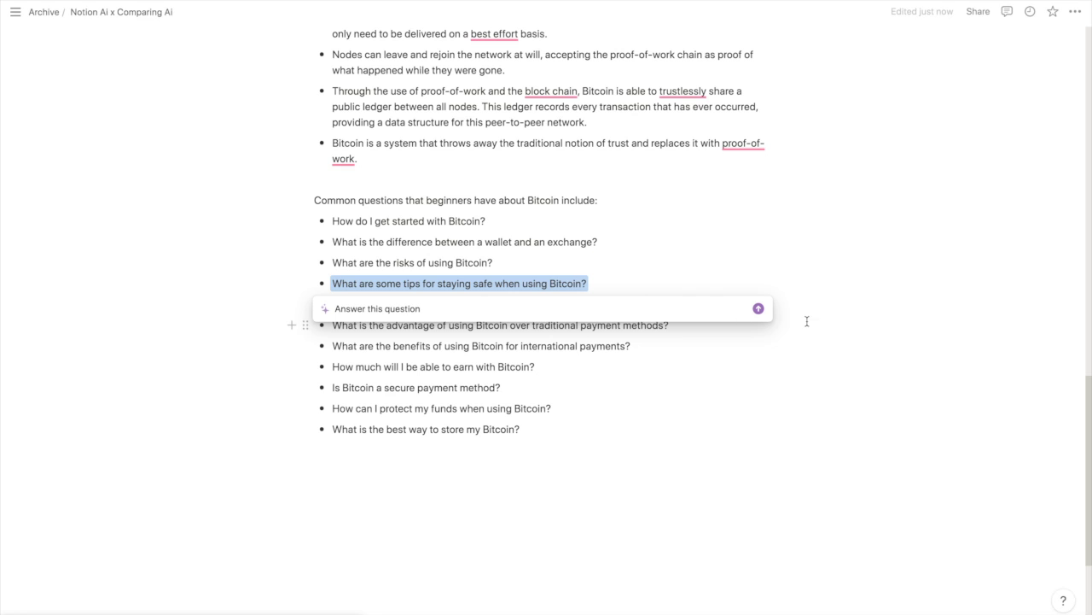
Have the AI answer the question about tips for staying safe when using Bitcoin, and discard the output.
{"action": "key", "text": "Return"}
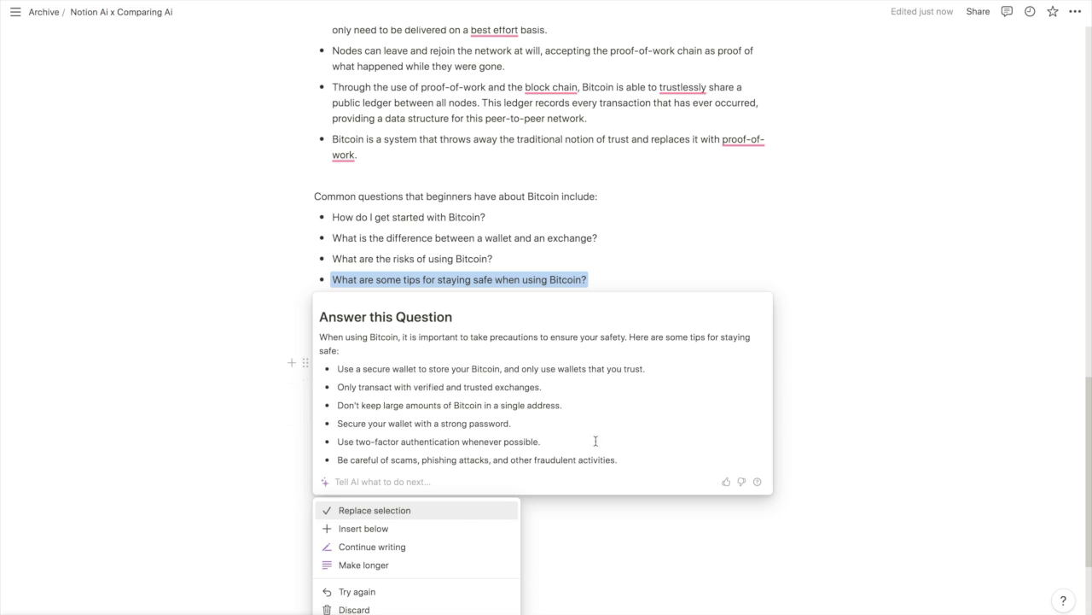
{"action": "left_click", "coordinate": [424, 282]}
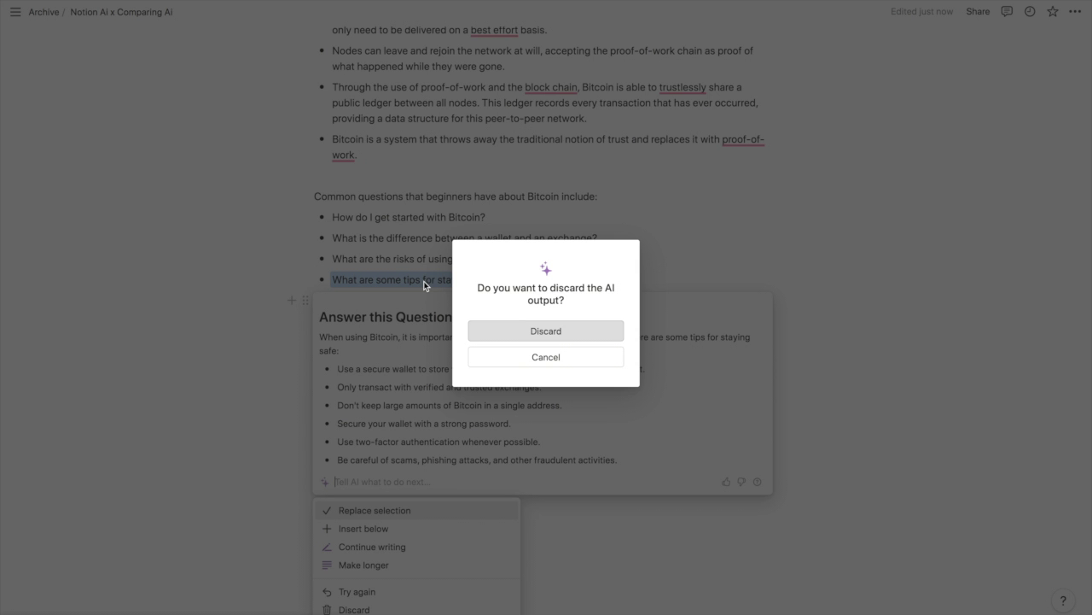
{"action": "left_click", "coordinate": [500, 326]}
Below the question list, ask the AI "What are some things that most people don't know about Bitcoin?".
{"action": "left_click", "coordinate": [566, 439]}
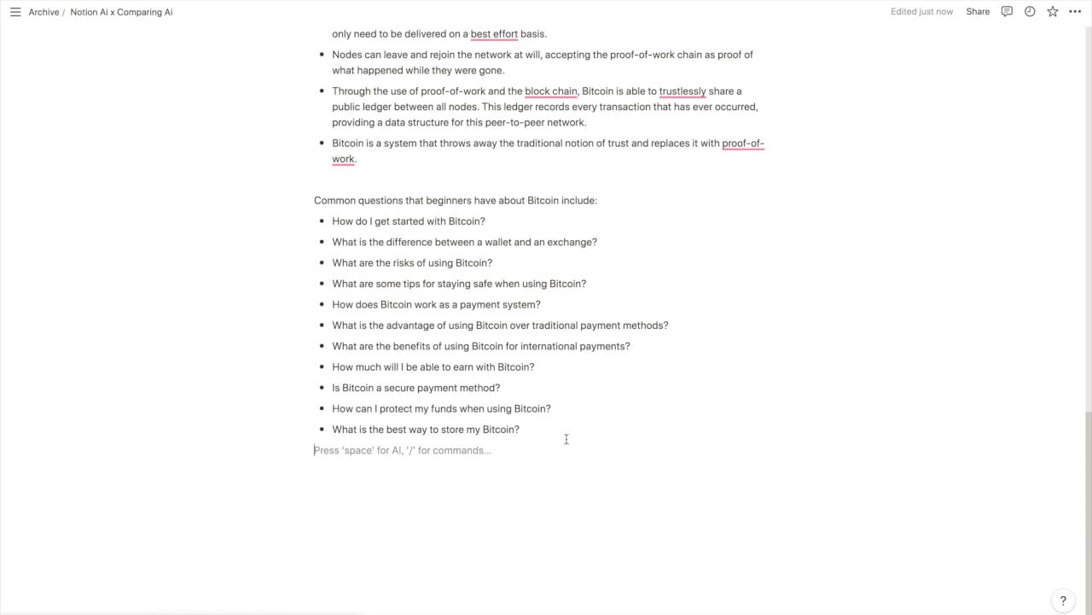
{"action": "key", "text": "space"}
{"action": "type", "text": "What are some things that most people don't know about Bitcoin?"}
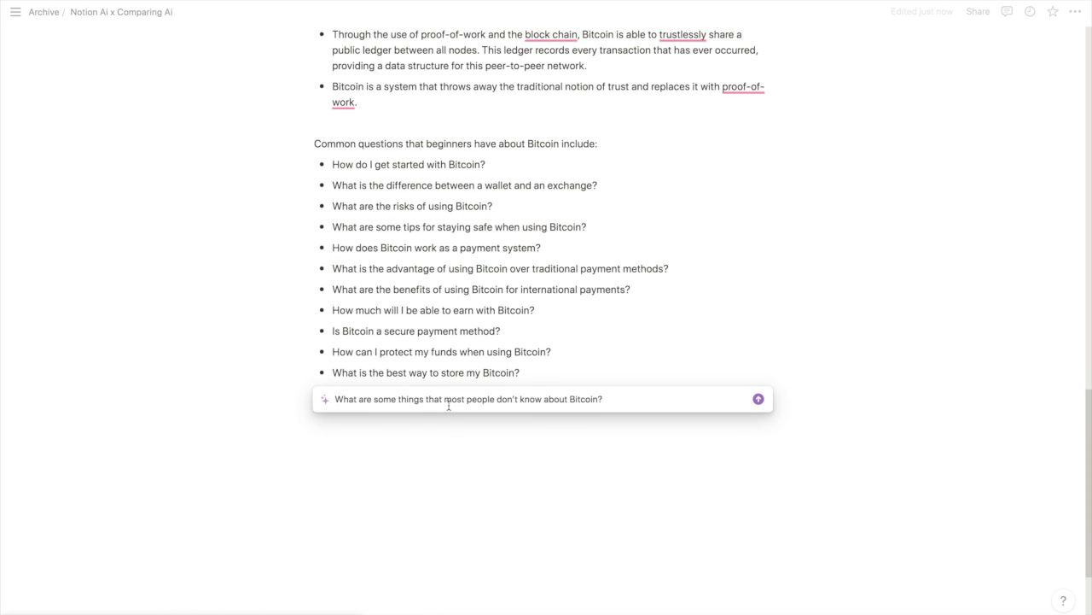
{"action": "left_click", "coordinate": [760, 401]}
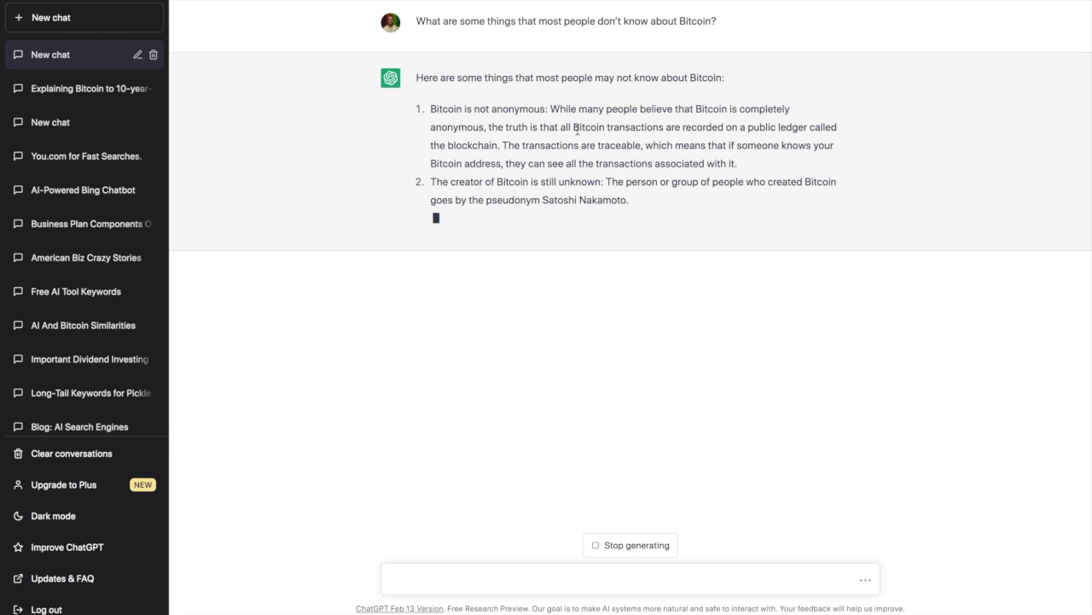
Examine ChatGPT's numbered answer to the same question, and switch back to Notion to keep its AI-written paragraph.
{"action": "left_click_drag", "start_coordinate": [574, 128], "coordinate": [644, 201]}
{"action": "left_click_drag", "start_coordinate": [498, 291], "coordinate": [663, 325]}
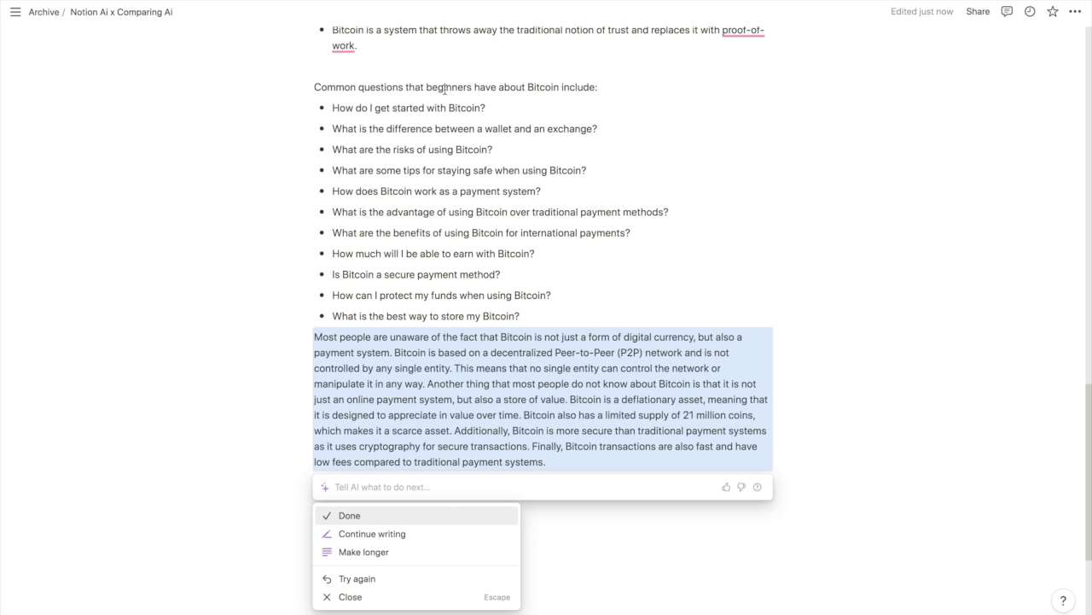
{"action": "key", "text": "Return"}
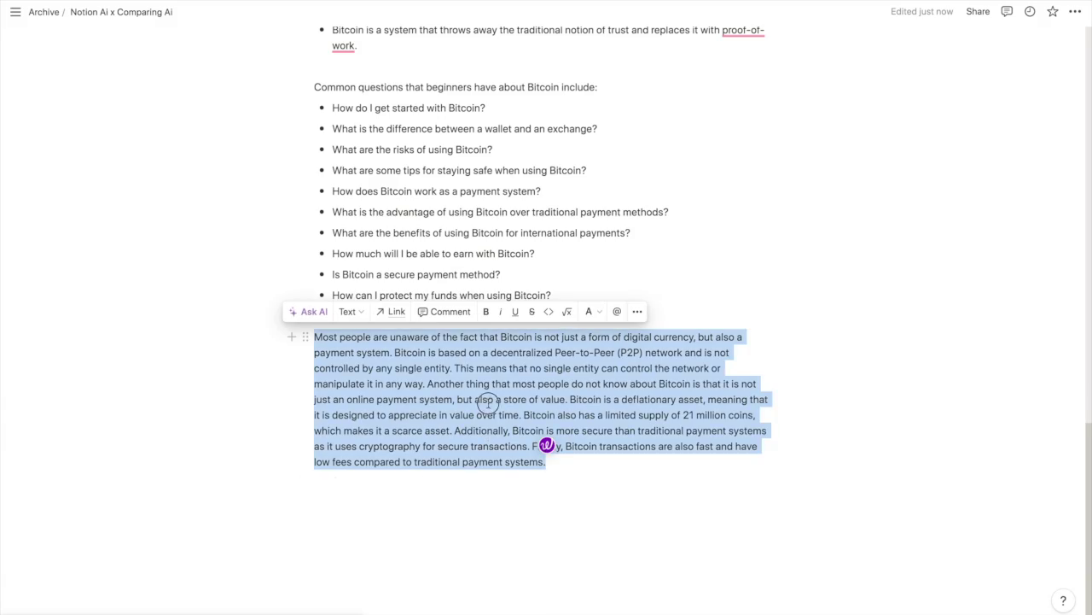
{"action": "left_click", "coordinate": [487, 399]}
Review the headings and bullet points of the Bitcoin whitepaper summary from the introduction through the incentive section.
{"action": "scroll", "coordinate": [488, 403], "scroll_direction": "up", "scroll_amount": 1}
{"action": "scroll", "coordinate": [489, 403], "scroll_direction": "up", "scroll_amount": 3}
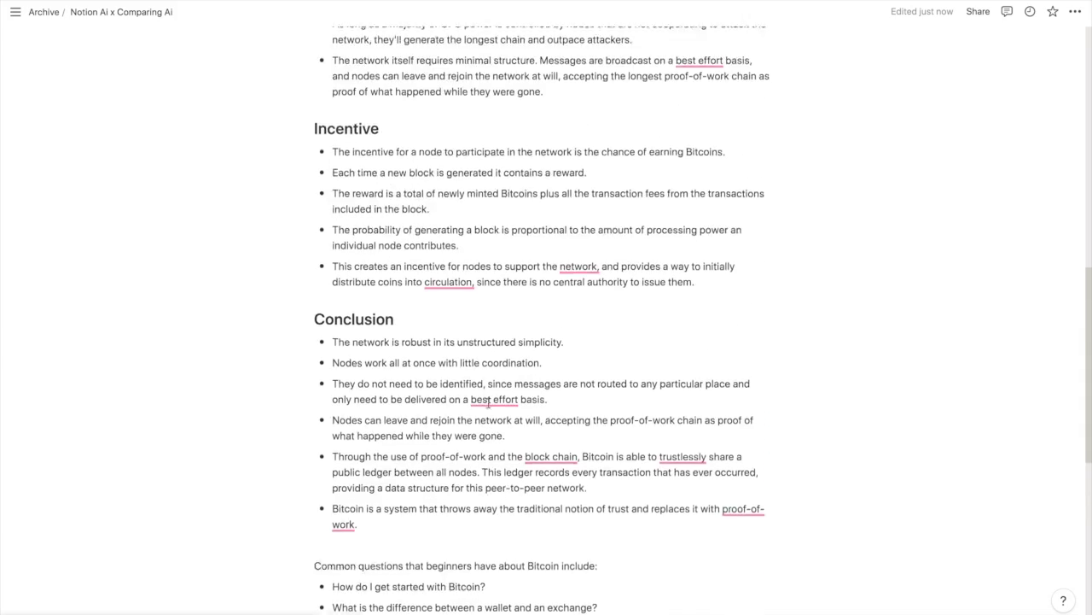
{"action": "scroll", "coordinate": [489, 402], "scroll_direction": "up", "scroll_amount": 10}
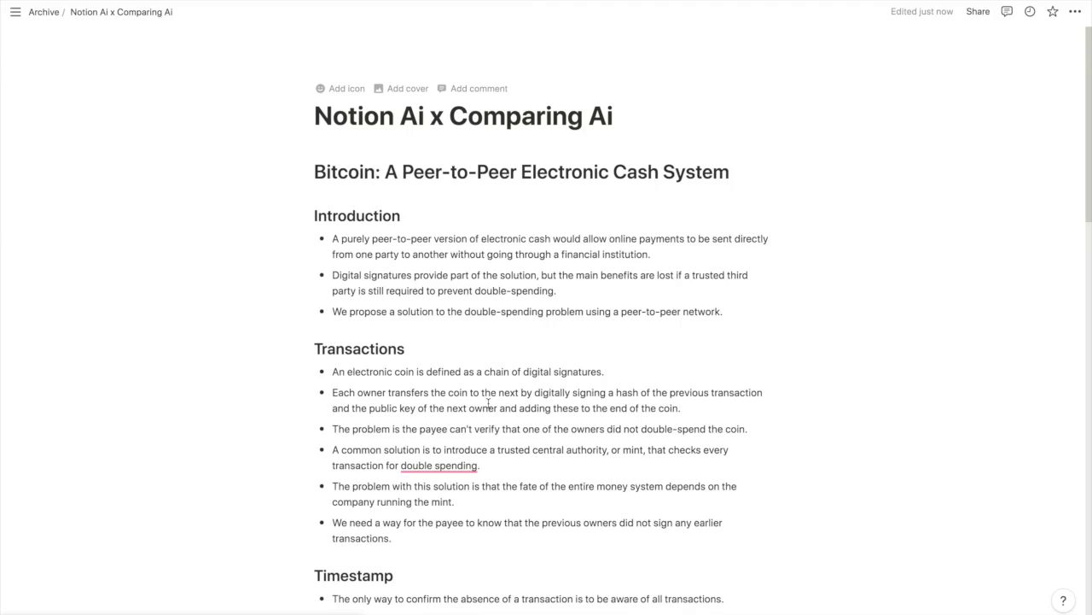
{"action": "scroll", "coordinate": [595, 370], "scroll_direction": "down", "scroll_amount": 10}
{"action": "scroll", "coordinate": [596, 369], "scroll_direction": "up", "scroll_amount": 10}
{"action": "scroll", "coordinate": [596, 371], "scroll_direction": "down", "scroll_amount": 10}
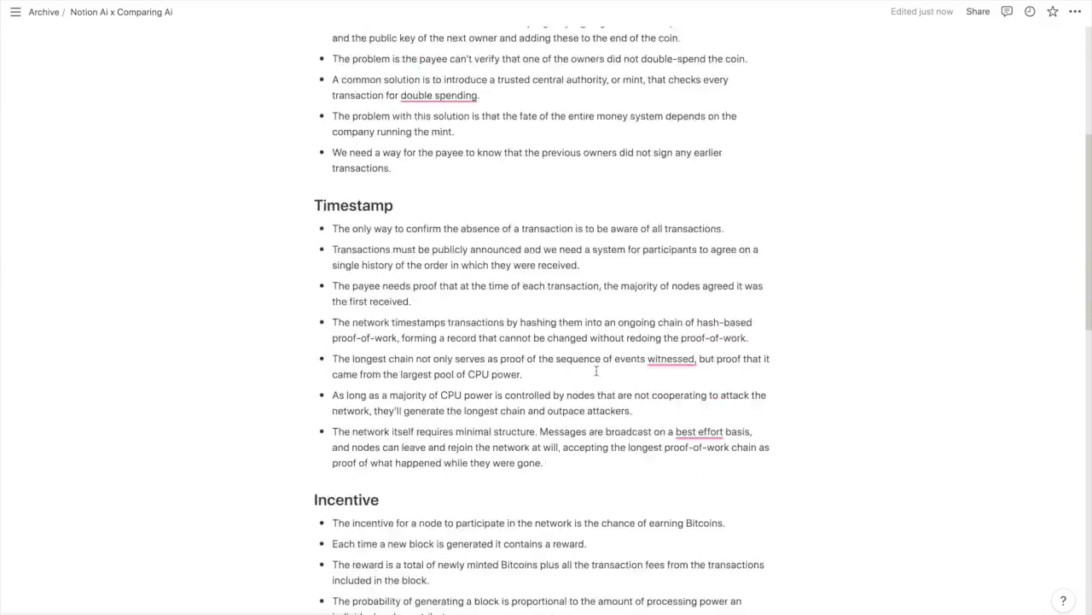
{"action": "scroll", "coordinate": [596, 371], "scroll_direction": "down", "scroll_amount": 6}
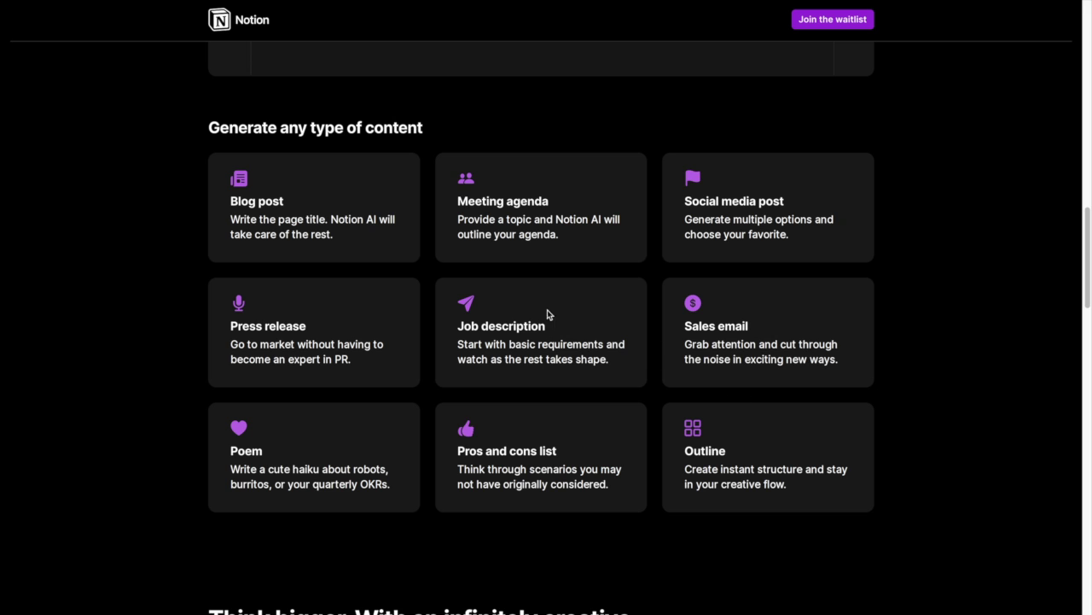
Ask the AI to write a job description to hire a research assistant for Comparing AI, which reviews the latest AI tools, and keep it.
{"action": "left_click_drag", "start_coordinate": [462, 325], "coordinate": [624, 360]}
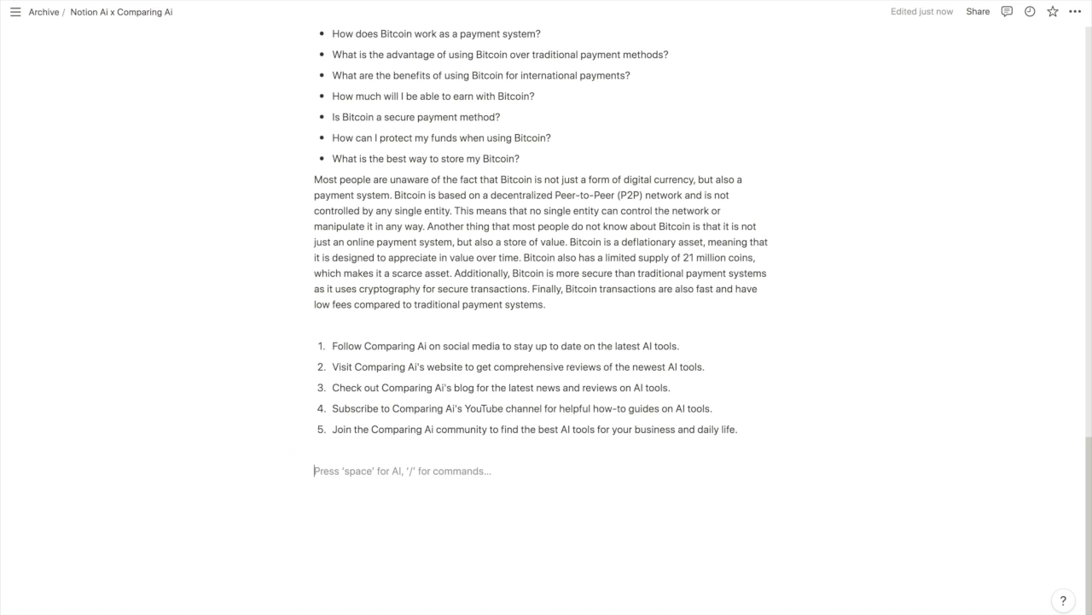
{"action": "key", "text": "space"}
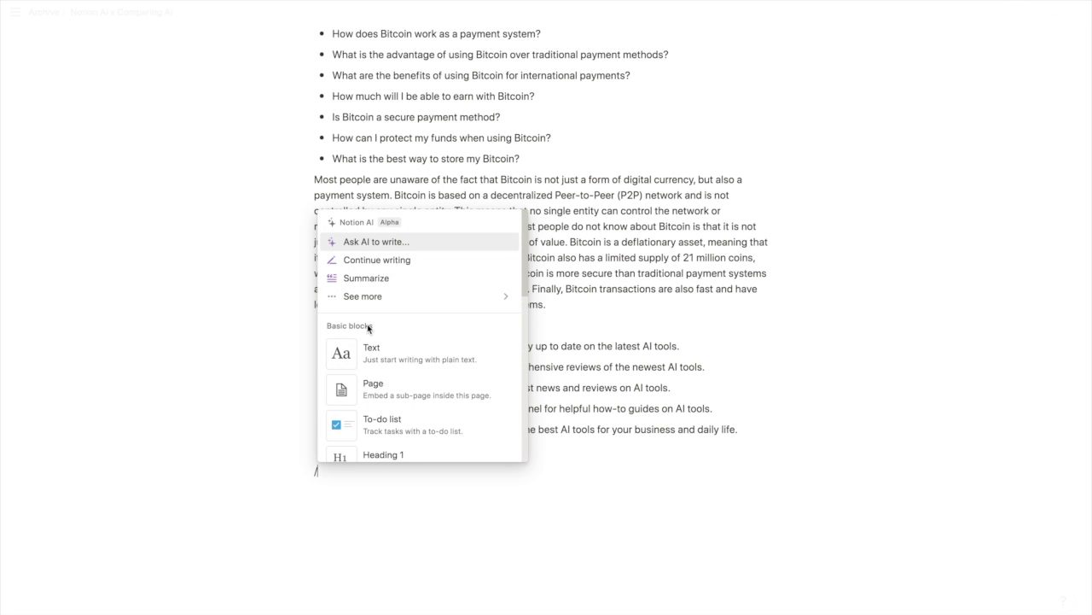
{"action": "type", "text": "Write a job description to hire a research assistant for Comparing AI. Comparing Ai reviews the latest AI tools."}
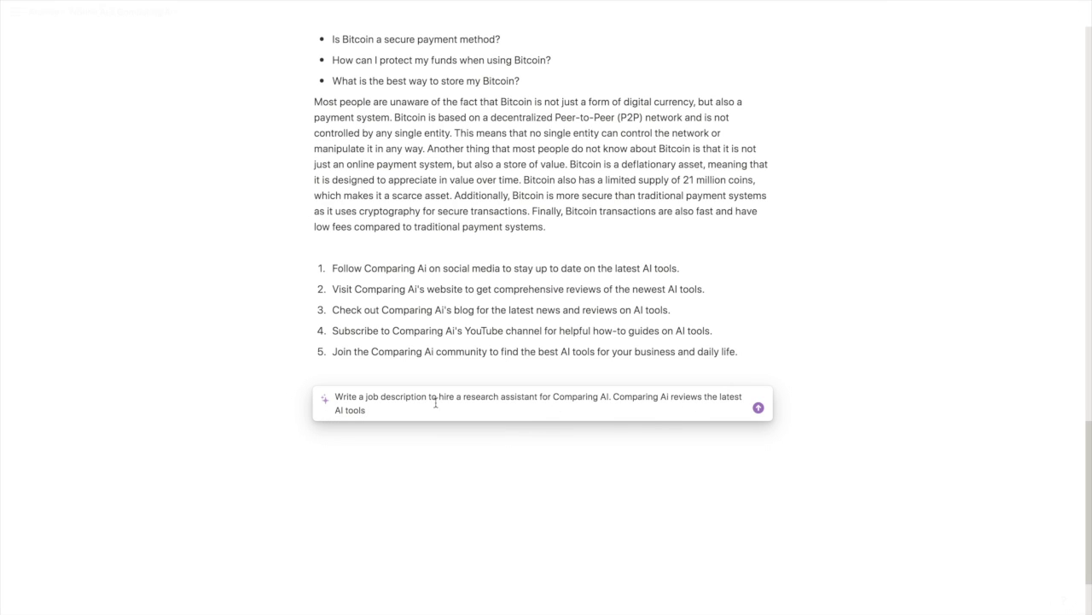
{"action": "key", "text": "Return"}
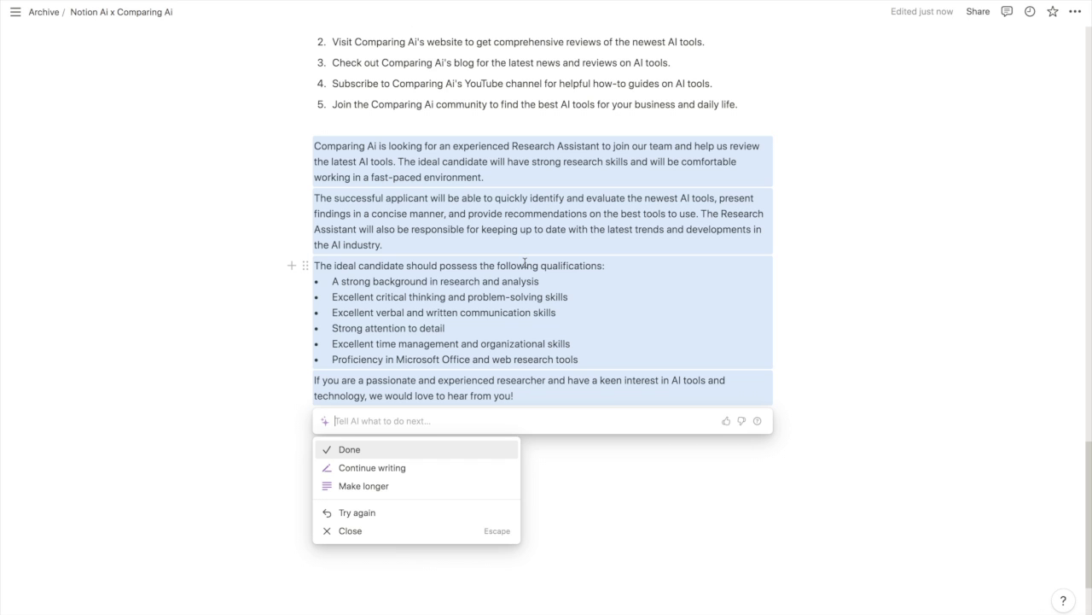
{"action": "key", "text": "Return"}
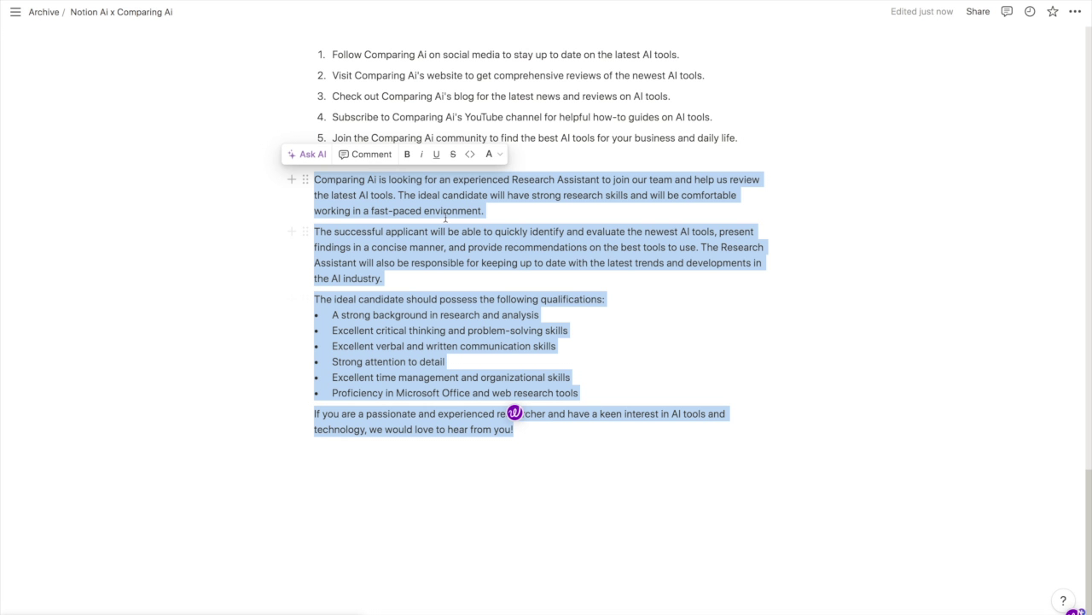
Examine the generated research assistant job description, from its opening paragraph to the qualifications and closing line.
{"action": "left_click", "coordinate": [484, 266]}
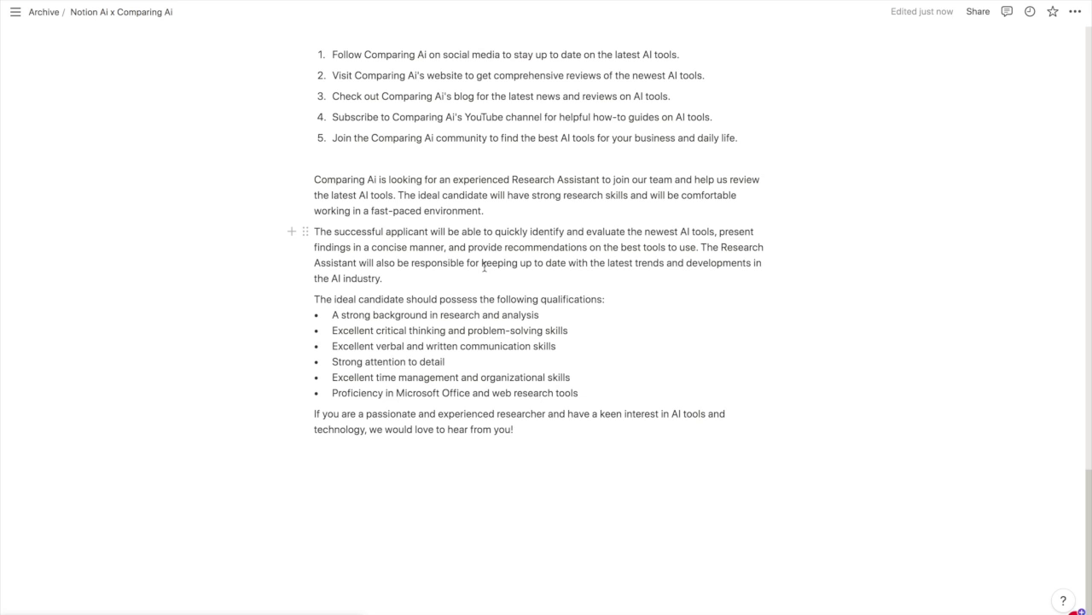
{"action": "left_click_drag", "start_coordinate": [516, 431], "coordinate": [353, 183]}
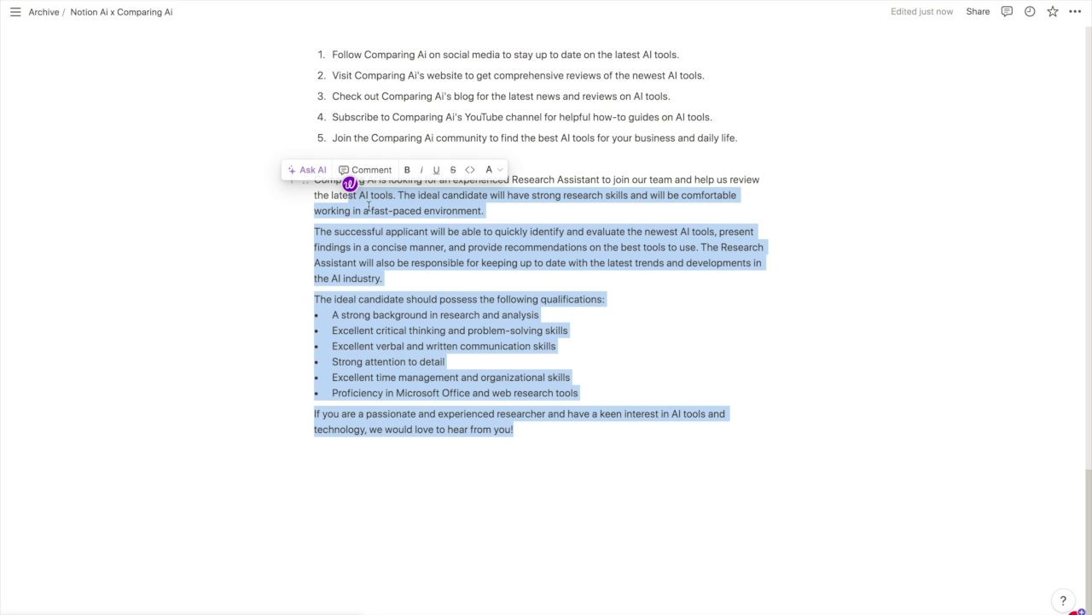
{"action": "left_click", "coordinate": [454, 235]}
{"action": "left_click", "coordinate": [535, 423]}
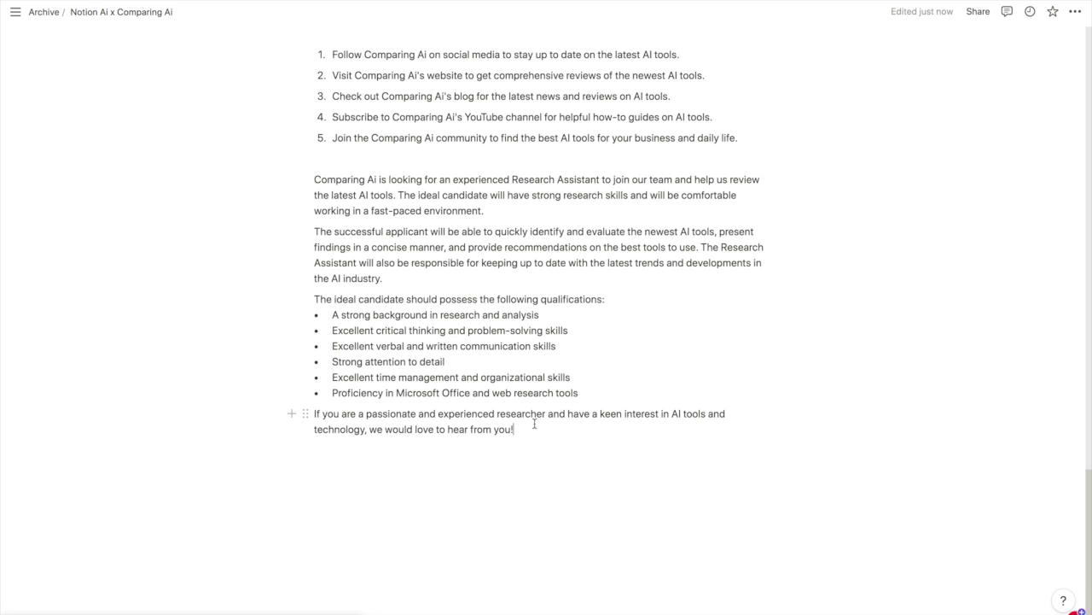
Ask the AI to create an SEO optimized outline for a blog post about how to play pickleball, and keep it.
{"action": "key", "text": "Return"}
{"action": "key", "text": "Return"}
{"action": "scroll", "coordinate": [452, 468], "scroll_direction": "down", "scroll_amount": 1}
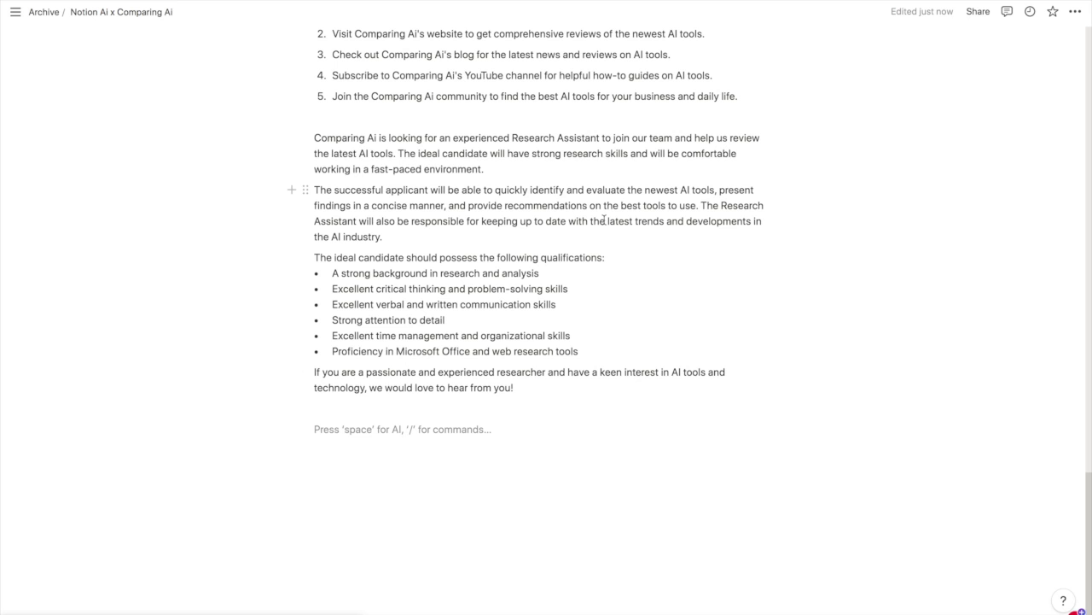
{"action": "type", "text": "/"}
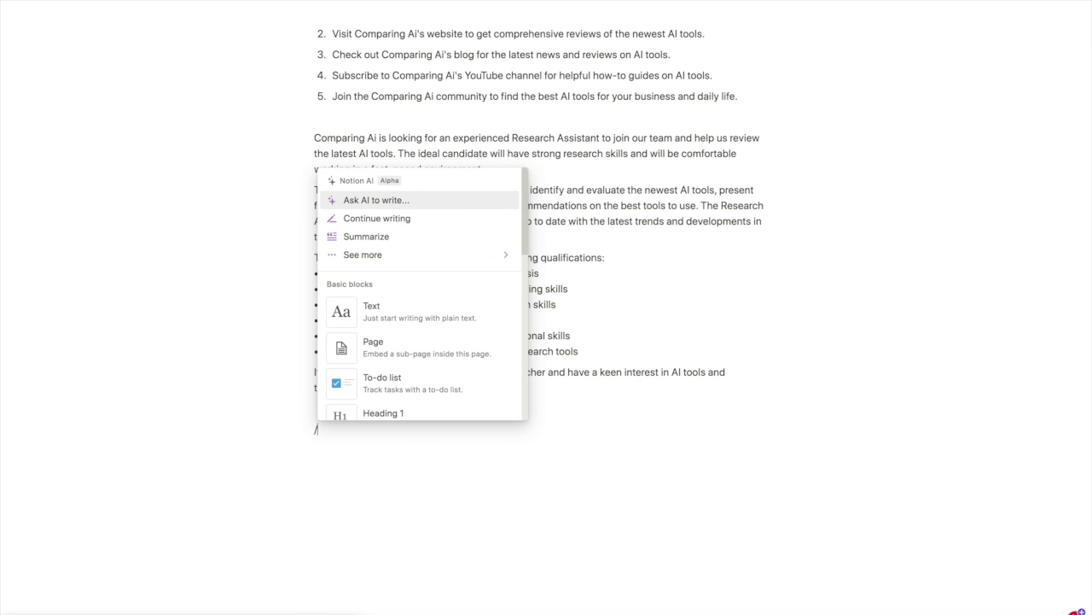
{"action": "key", "text": "Return"}
{"action": "type", "text": "create an seo optimzie"}
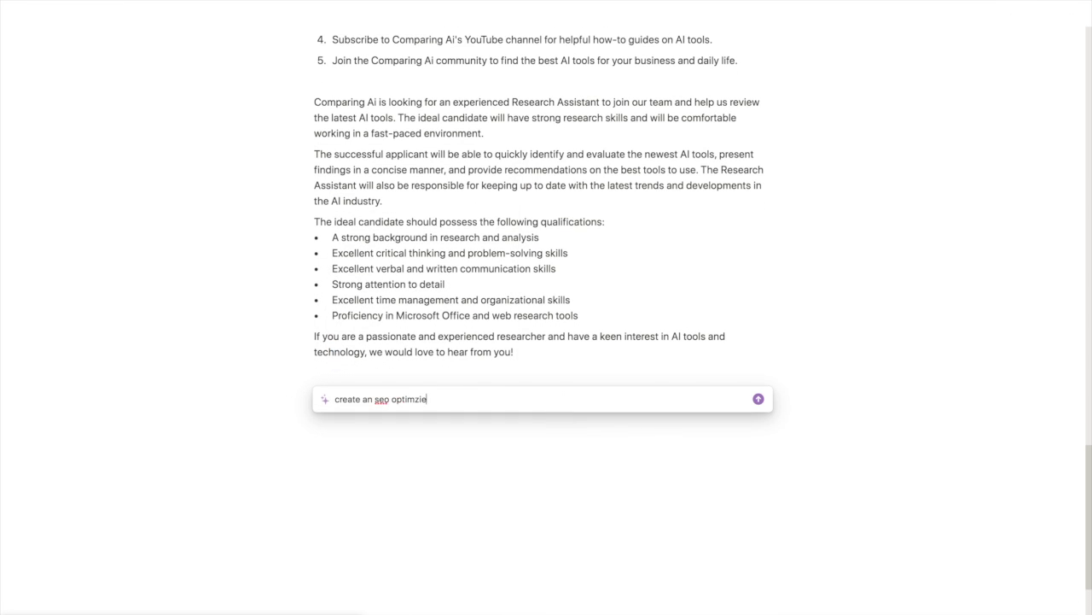
{"action": "type", "text": "d outline for a blog post about how to play pickleball"}
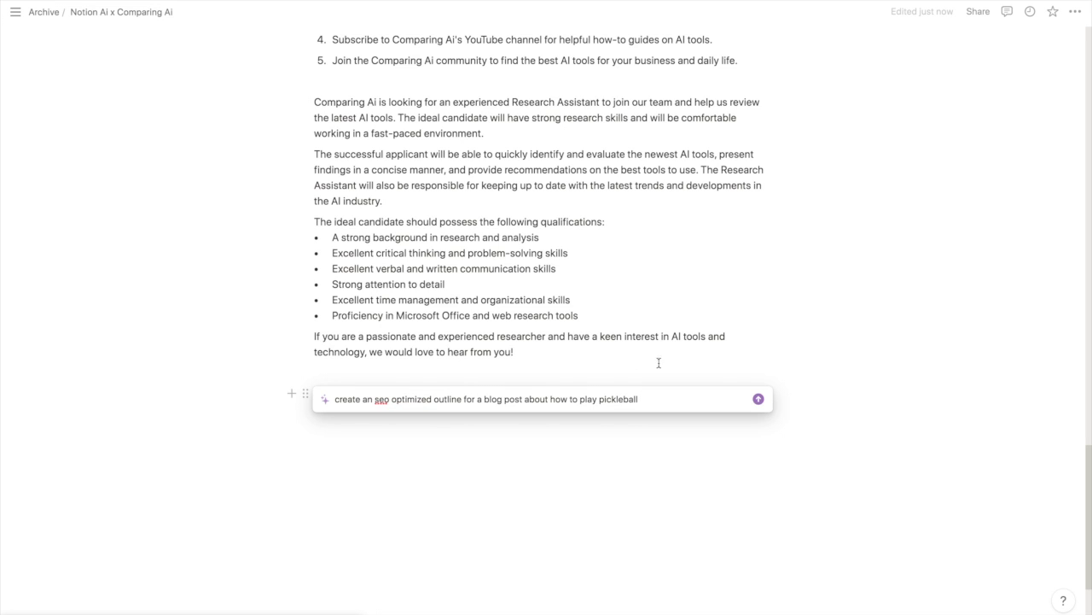
{"action": "left_click", "coordinate": [759, 400]}
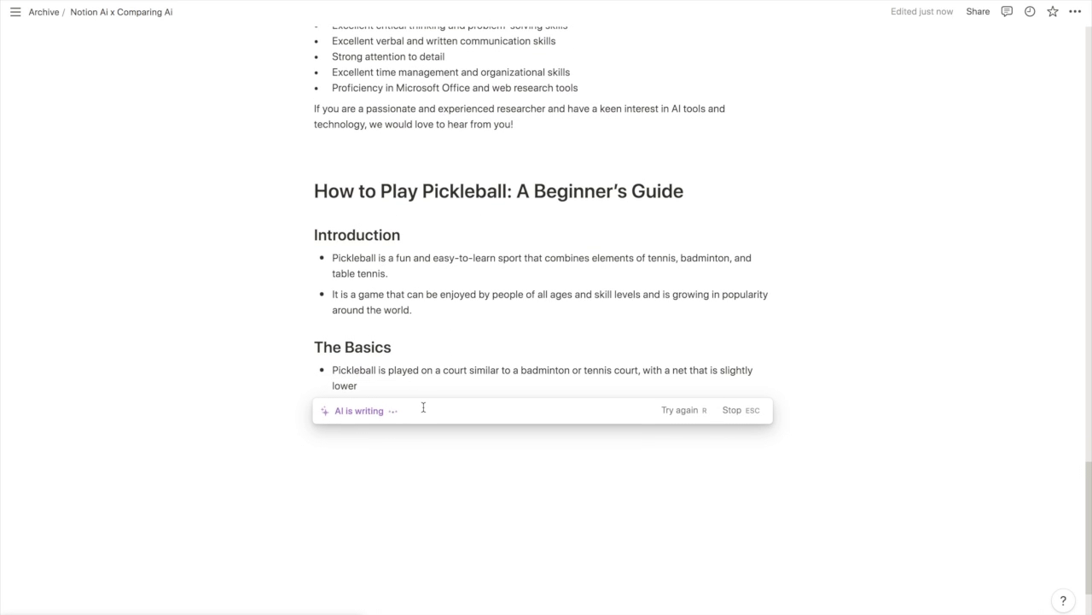
{"action": "scroll", "coordinate": [550, 154], "scroll_direction": "down", "scroll_amount": 3}
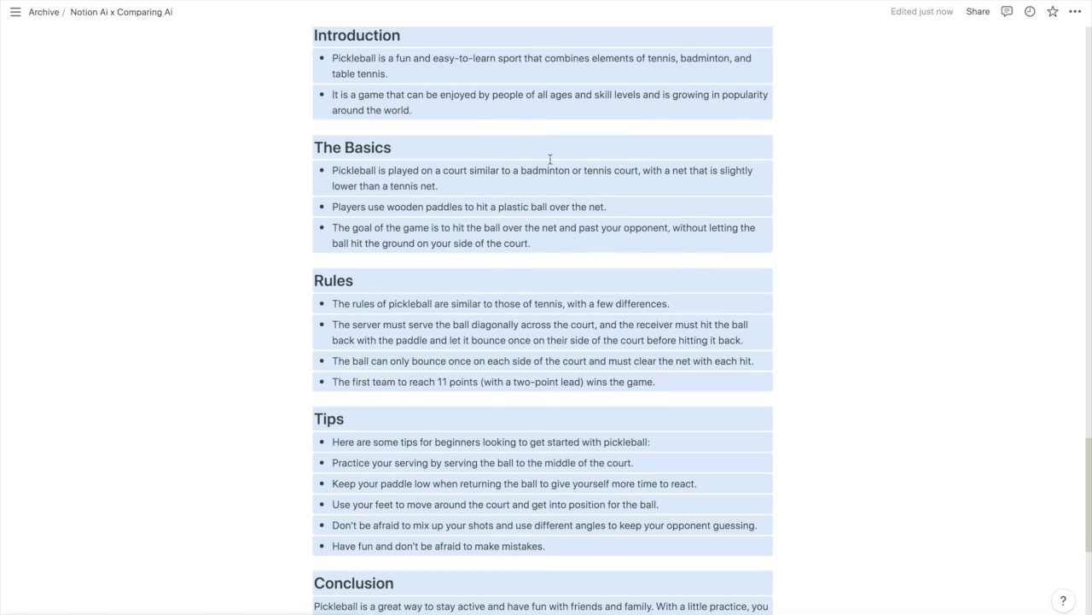
{"action": "key", "text": "Return"}
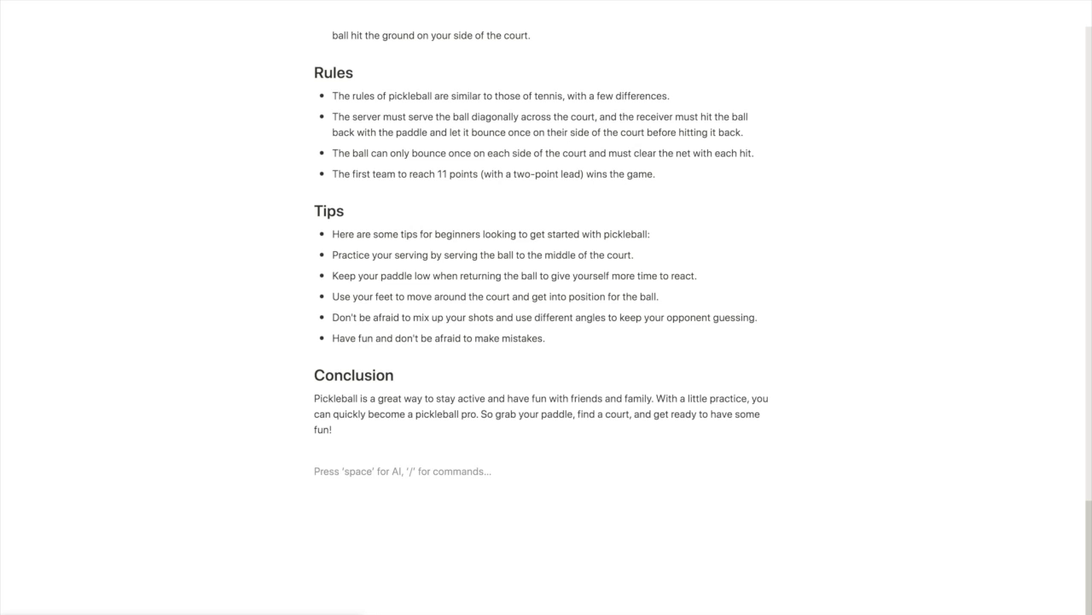
Ask the AI to come up with 10 different titles for the post, based on the pickleball guide's main heading.
{"action": "type", "text": "/"}
{"action": "key", "text": "Return"}
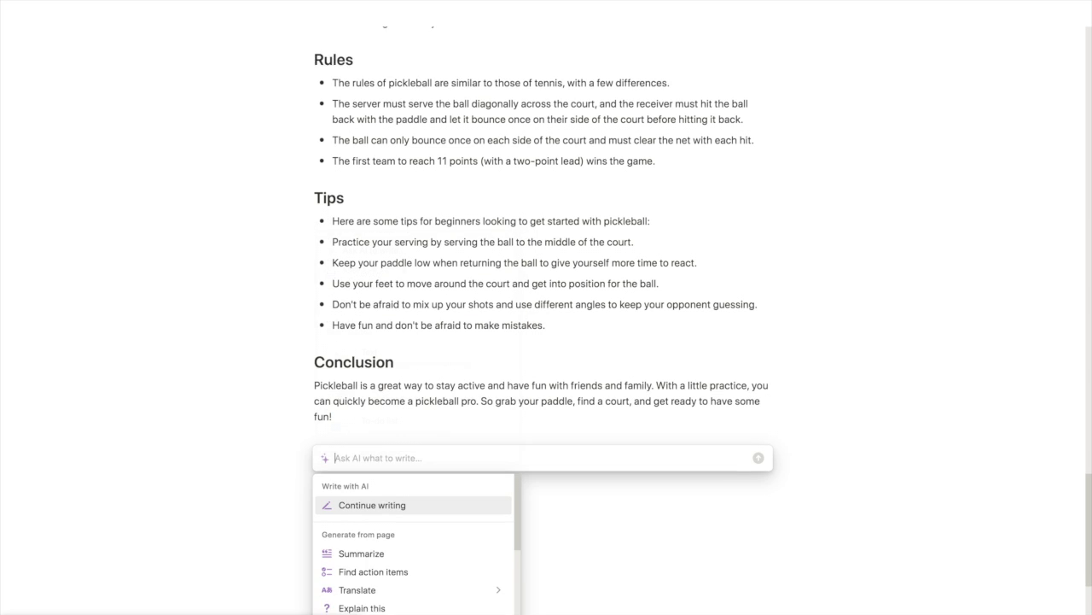
{"action": "scroll", "coordinate": [413, 191], "scroll_direction": "up", "scroll_amount": 5}
{"action": "triple_click", "coordinate": [401, 167]}
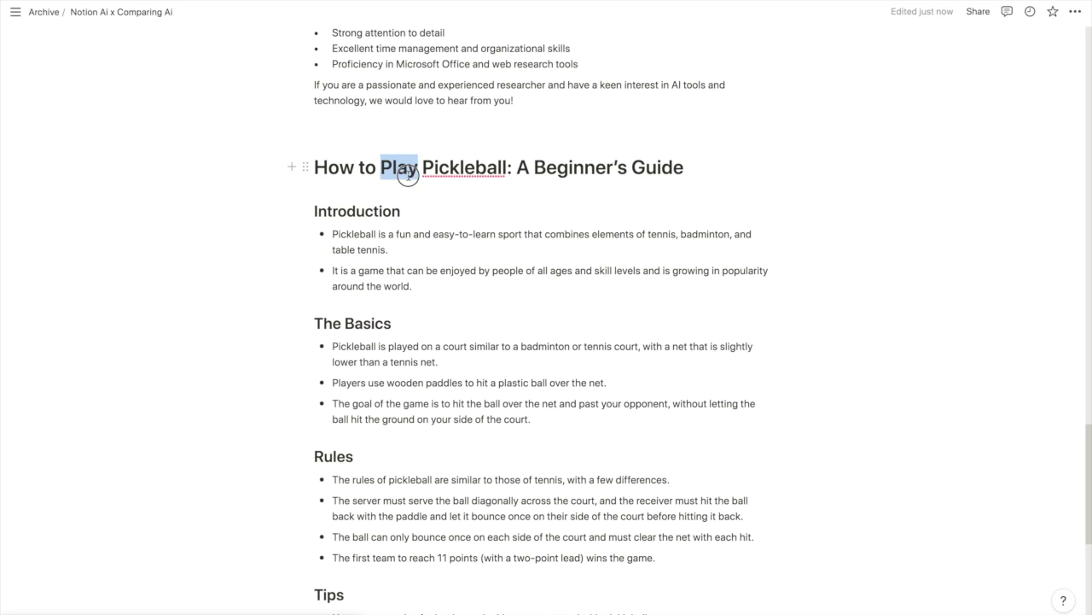
{"action": "key", "text": "ctrl+j"}
{"action": "type", "text": "Come up with 10 different titles for this post"}
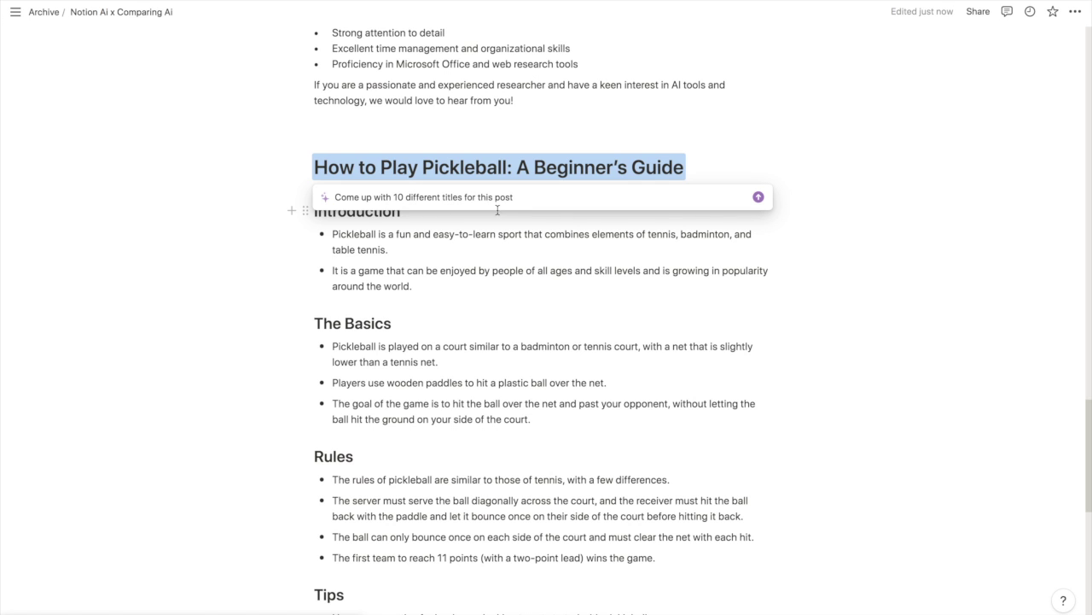
{"action": "key", "text": "Return"}
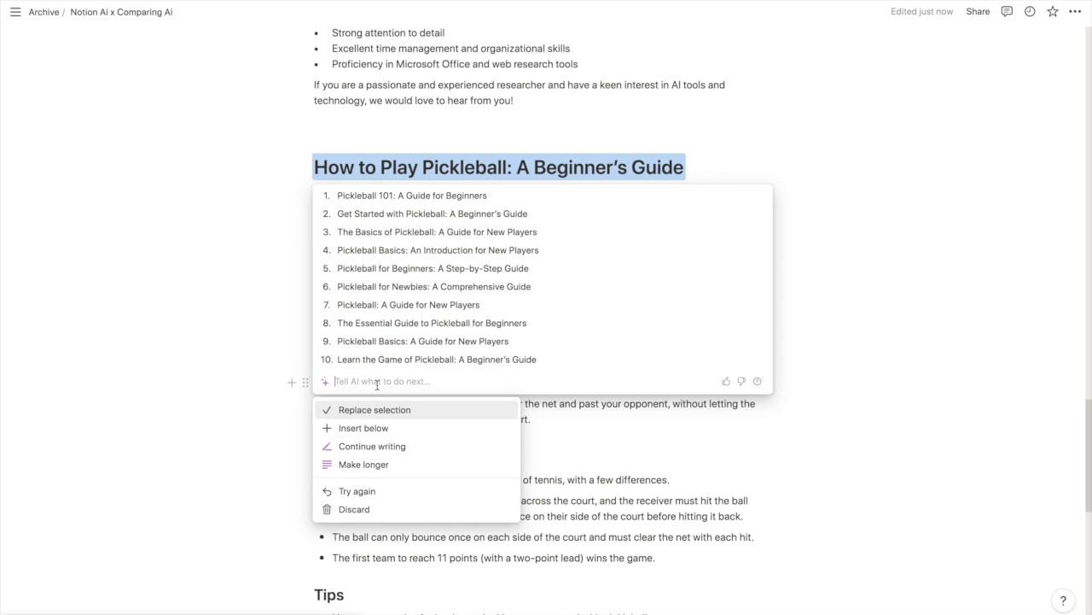
Have the AI redo the title suggestions with pickleball as the main keyword, and discard them.
{"action": "type", "text": "Try again "}
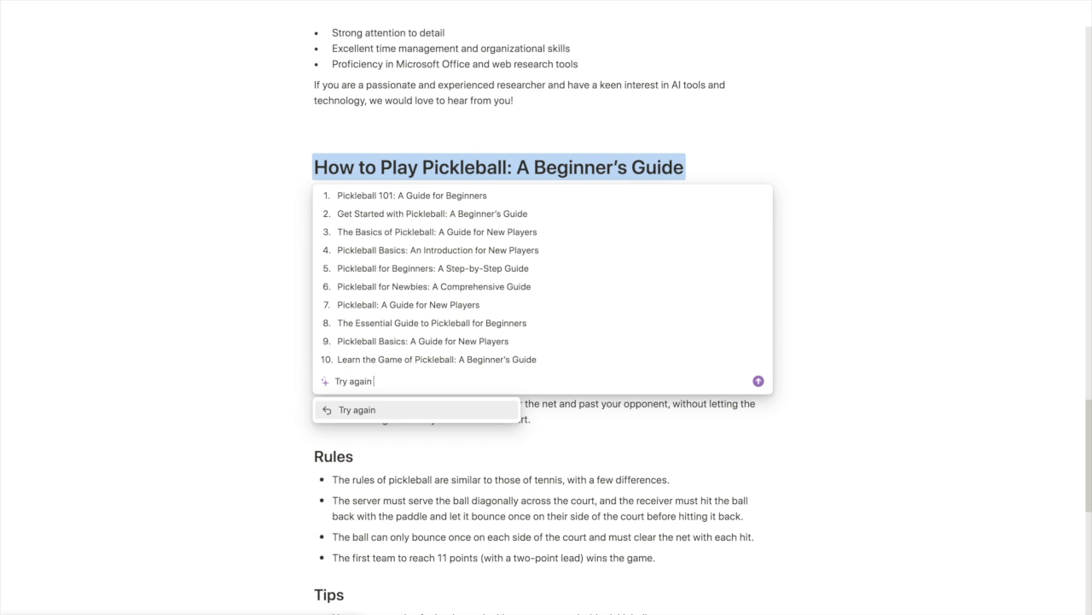
{"action": "type", "text": "but keep Pickball the main keyword"}
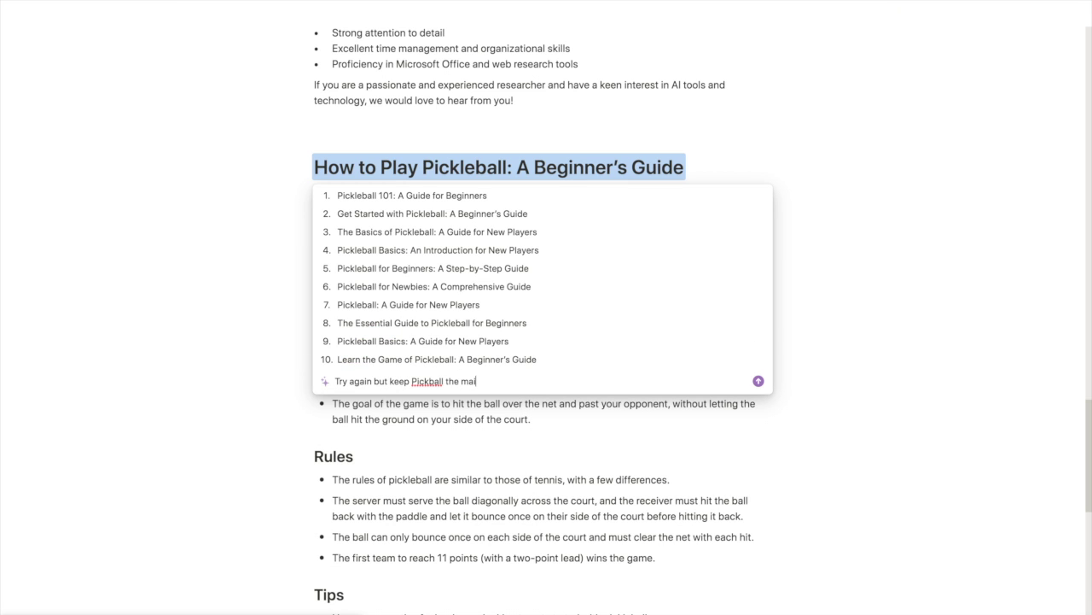
{"action": "key", "text": "Return"}
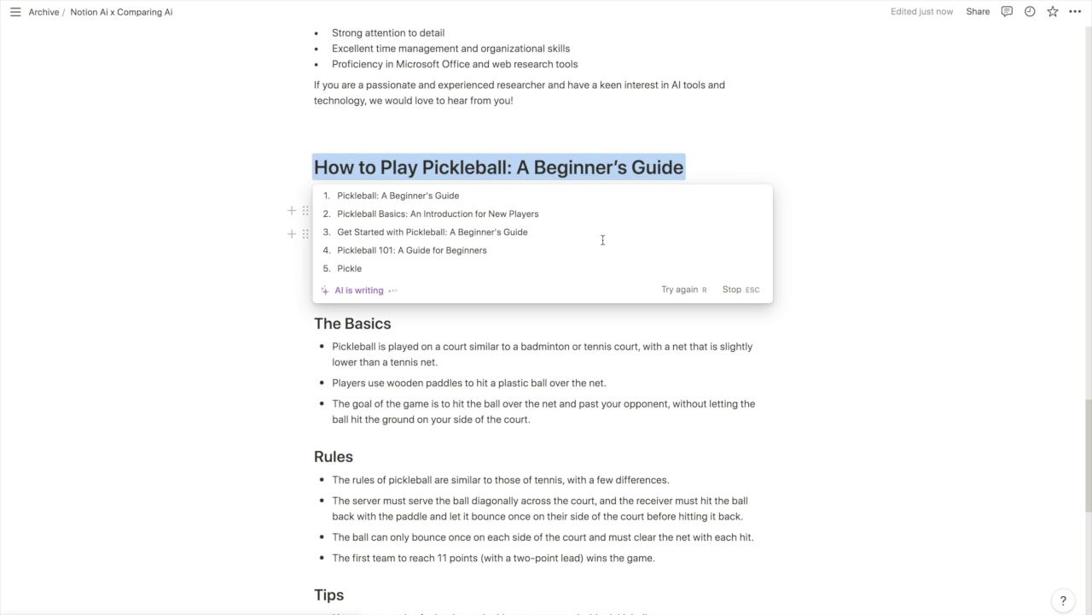
{"action": "left_click", "coordinate": [734, 304]}
{"action": "left_click", "coordinate": [504, 452]}
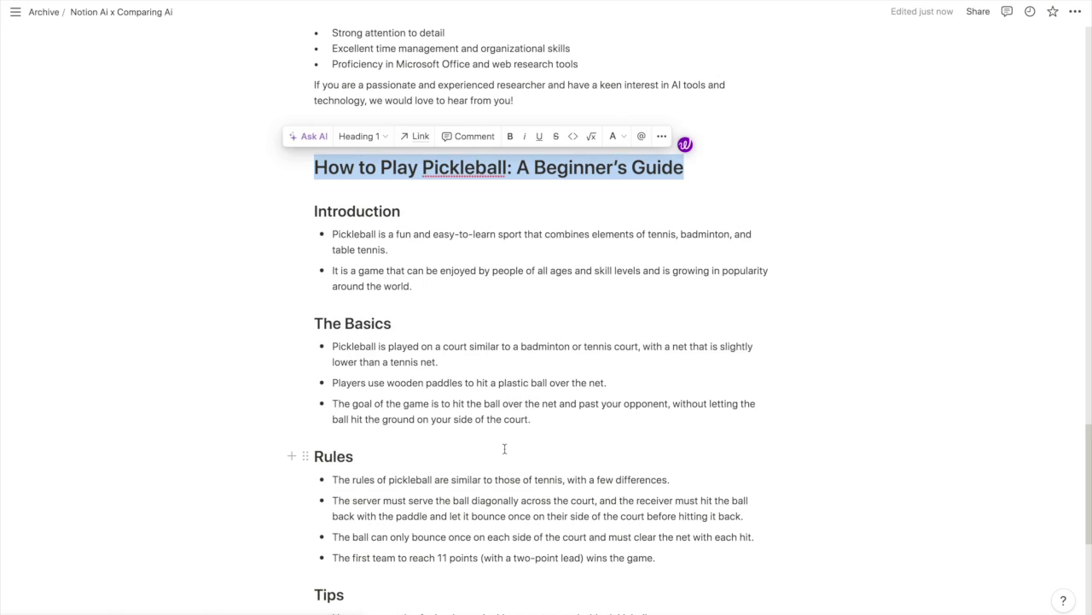
Below the pickleball conclusion, have the AI write 3 sales email templates that can be copied and pasted, and keep them.
{"action": "scroll", "coordinate": [488, 451], "scroll_direction": "down", "scroll_amount": 5}
{"action": "left_click", "coordinate": [489, 451]}
{"action": "key", "text": "space"}
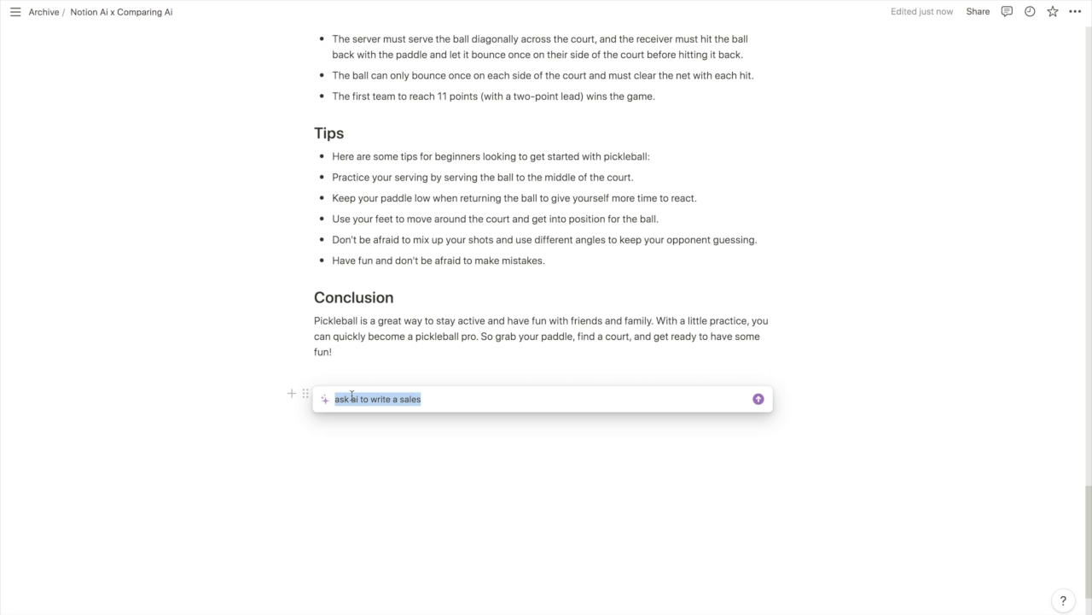
{"action": "type", "text": "W"}
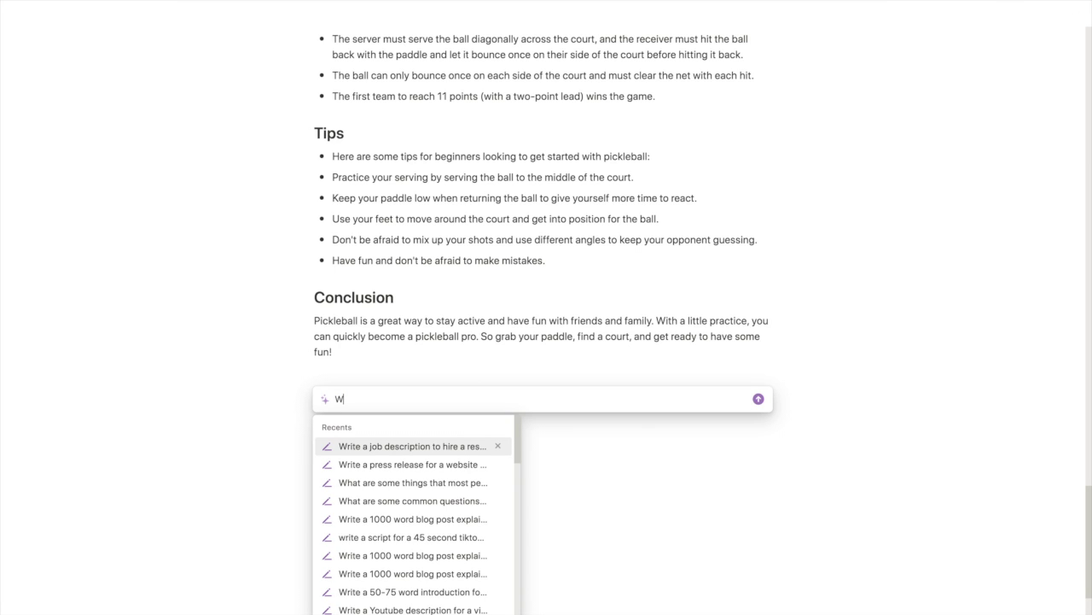
{"action": "type", "text": "rite me 3 templates for a sales email that I can co"}
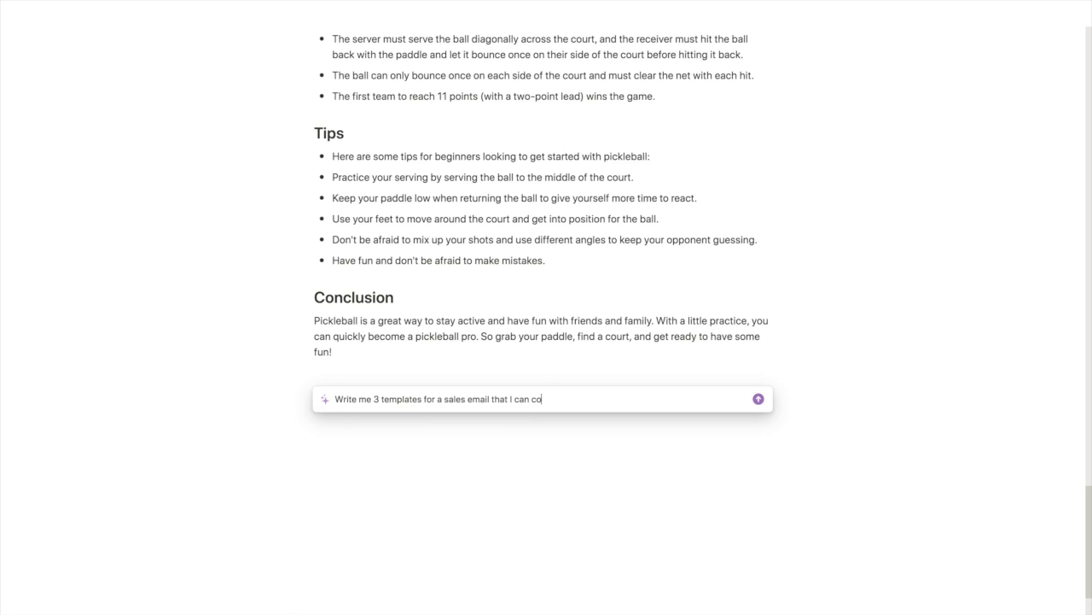
{"action": "type", "text": "py and paste"}
{"action": "key", "text": "Return"}
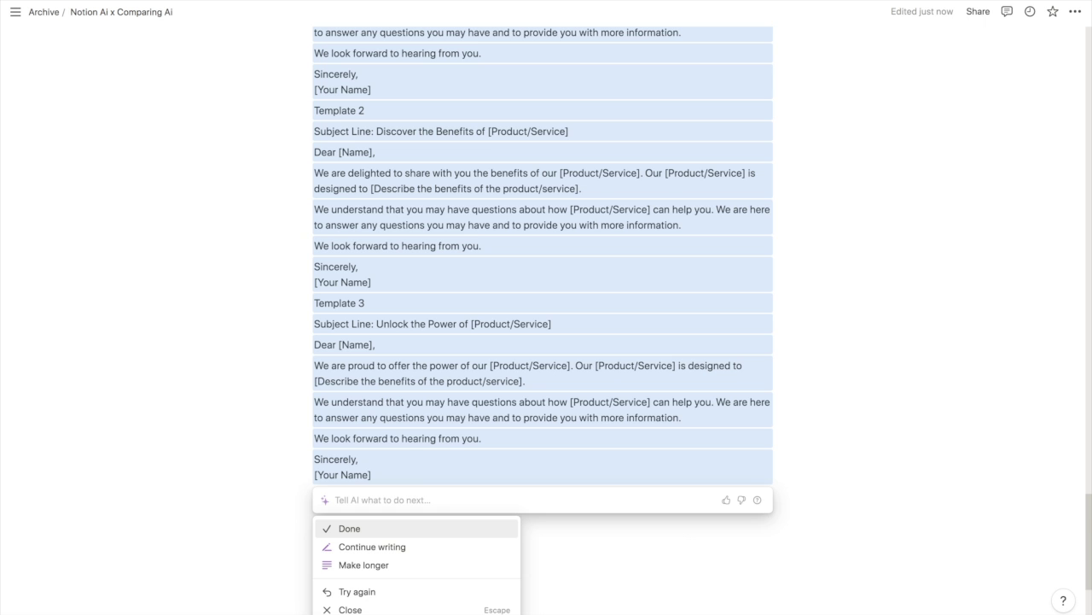
{"action": "key", "text": "Return"}
Have the AI rewrite Template 3's opening paragraph in a Confident tone and make the rewrite longer.
{"action": "double_click", "coordinate": [466, 381]}
{"action": "triple_click", "coordinate": [466, 381]}
{"action": "left_click", "coordinate": [299, 339]}
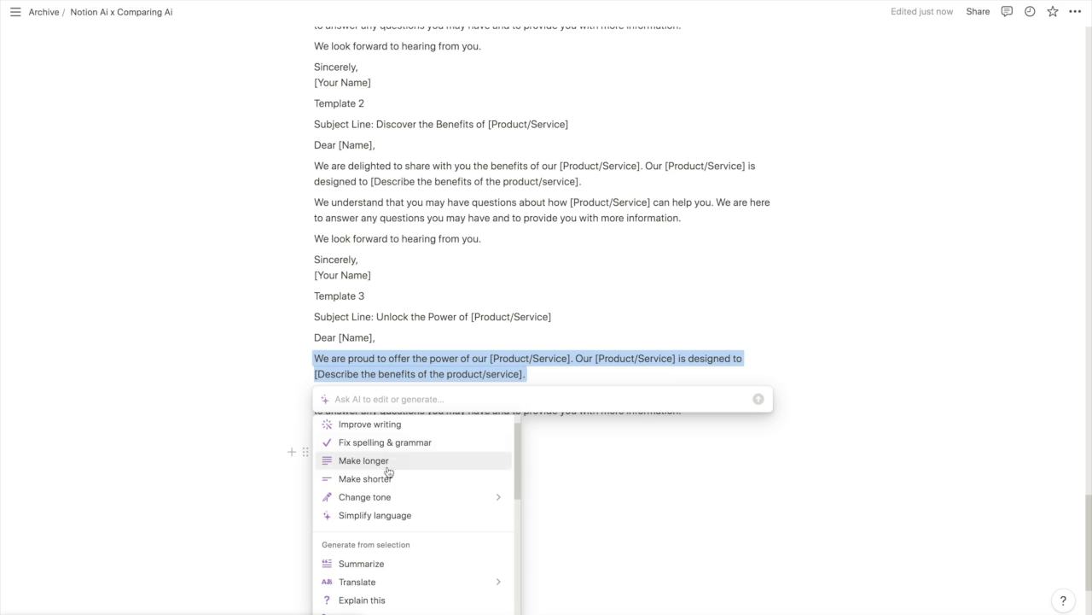
{"action": "mouse_move", "coordinate": [384, 497]}
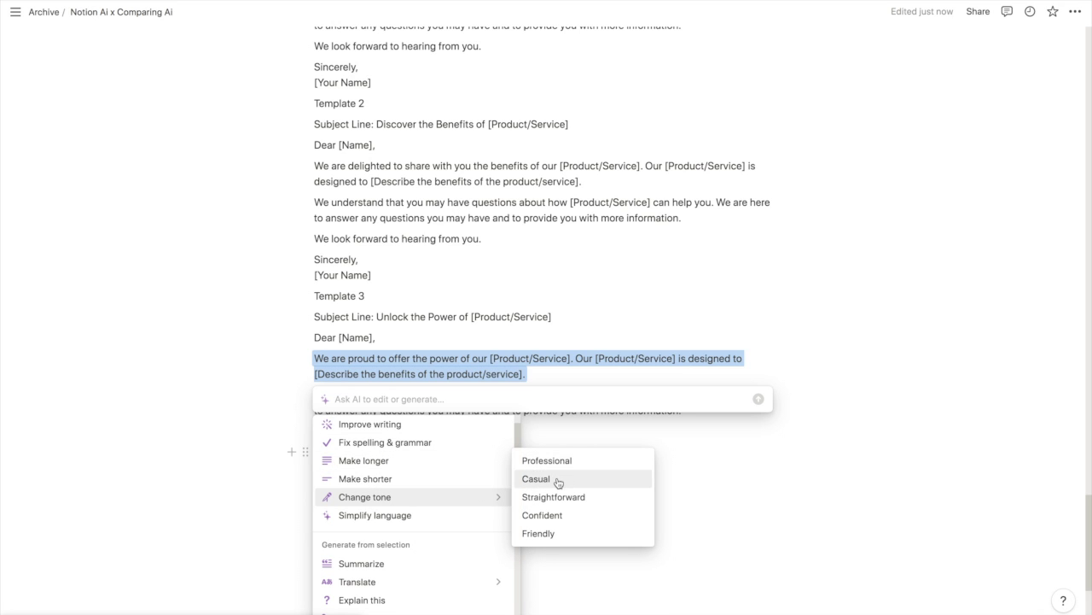
{"action": "left_click", "coordinate": [547, 520]}
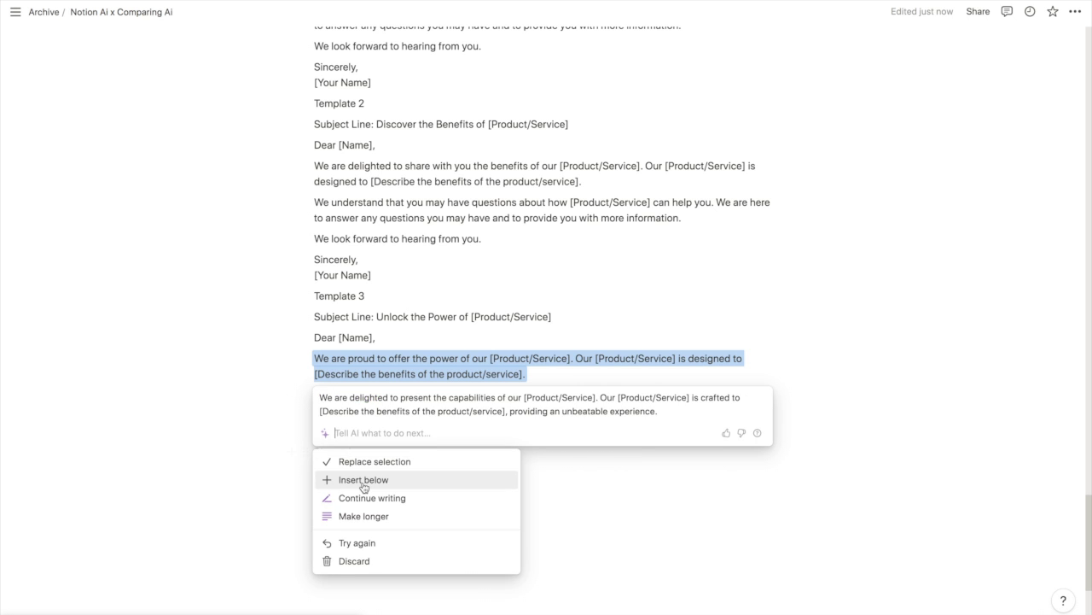
{"action": "left_click", "coordinate": [371, 520]}
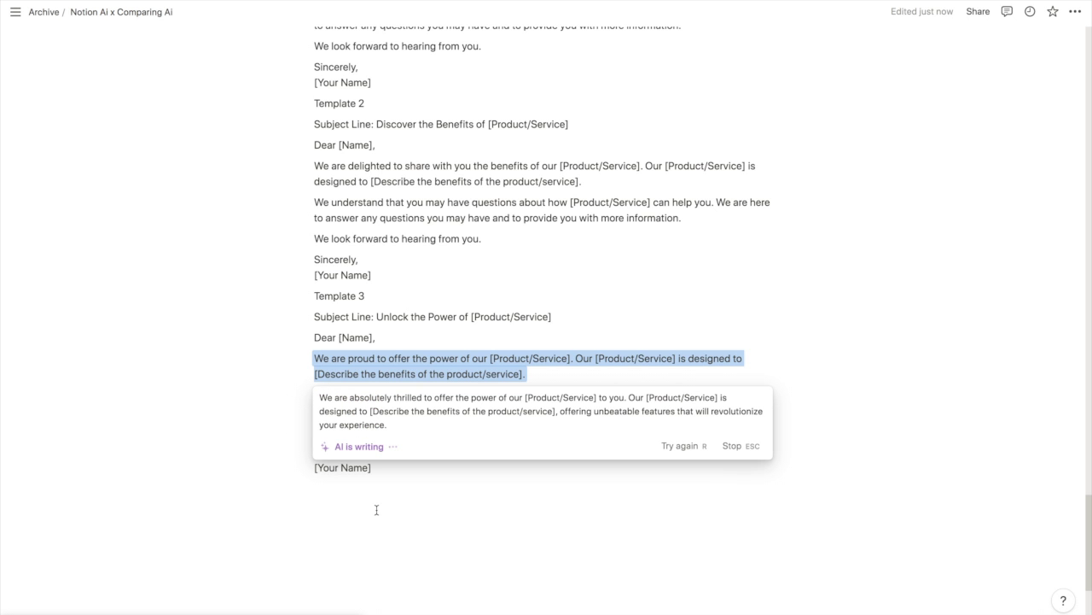
Look back through the generated content up to the page title and the Bitcoin whitepaper summary.
{"action": "scroll", "coordinate": [500, 275], "scroll_direction": "up", "scroll_amount": 20}
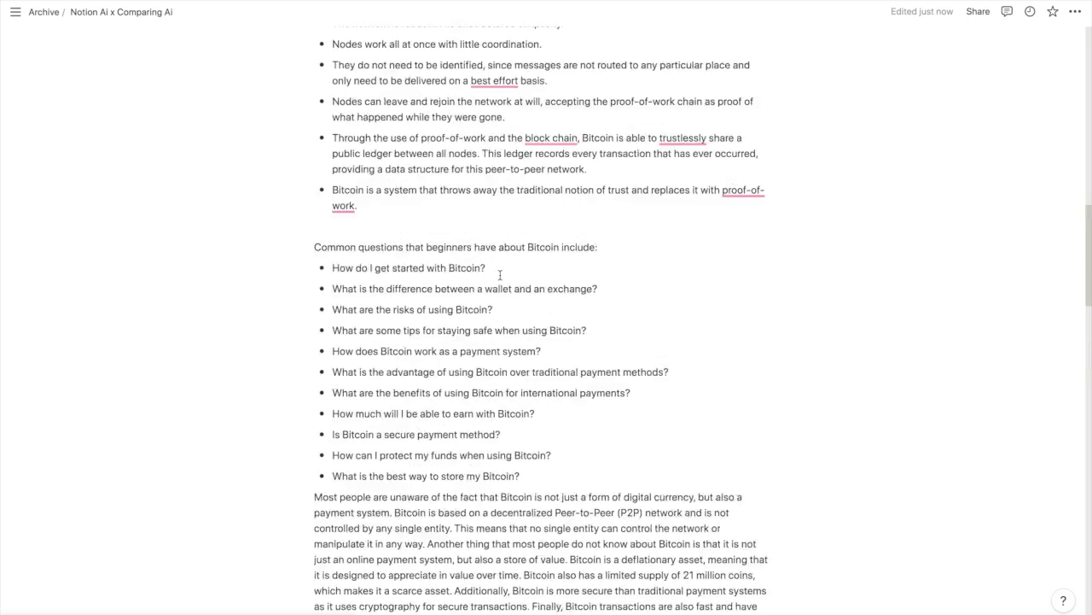
{"action": "scroll", "coordinate": [500, 274], "scroll_direction": "up", "scroll_amount": 5}
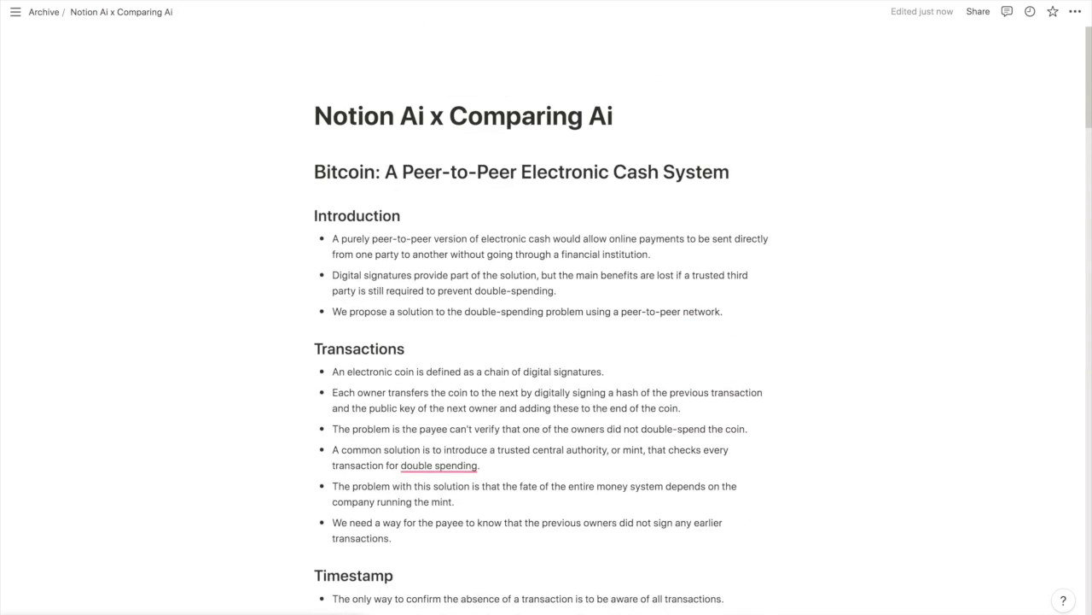
{"action": "scroll", "coordinate": [492, 322], "scroll_direction": "down", "scroll_amount": 10}
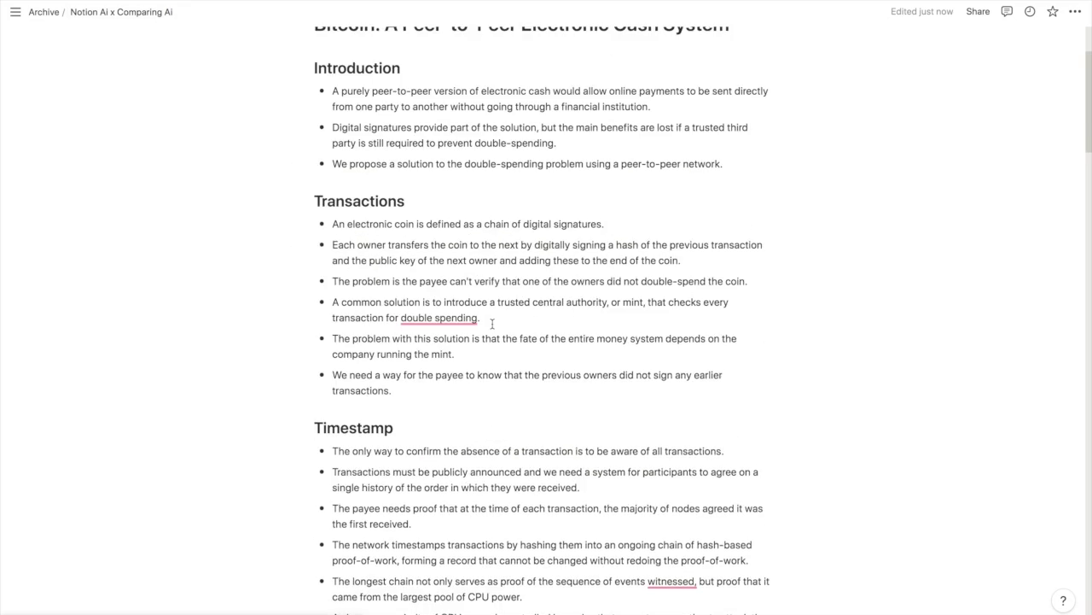
{"action": "scroll", "coordinate": [491, 324], "scroll_direction": "up", "scroll_amount": 10}
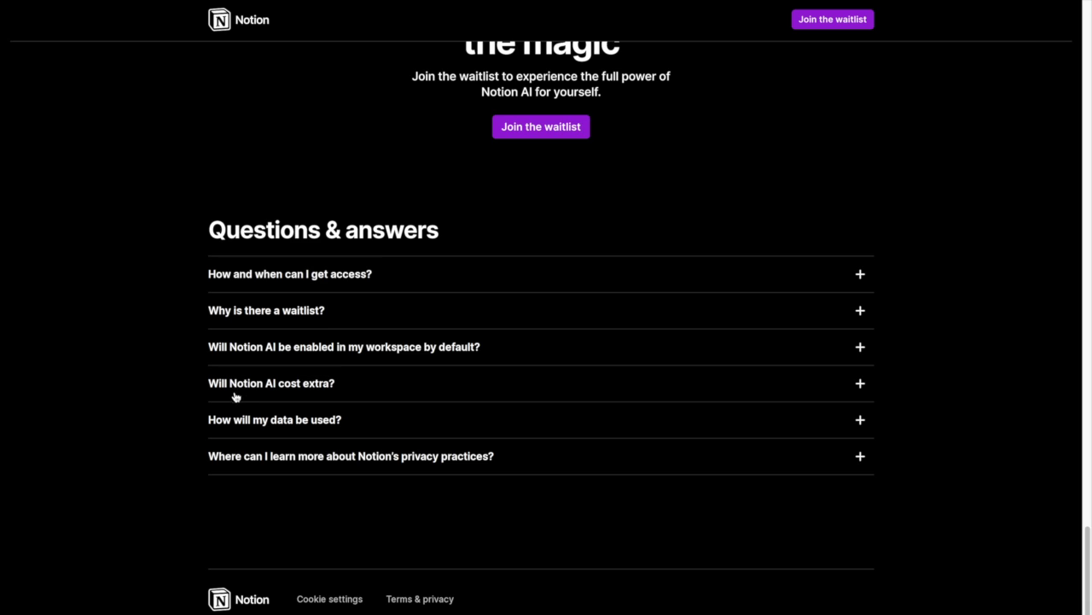
On the Notion AI waitlist page, read the answer to "Will Notion AI cost extra?" in the Questions & answers section.
{"action": "left_click", "coordinate": [239, 395]}
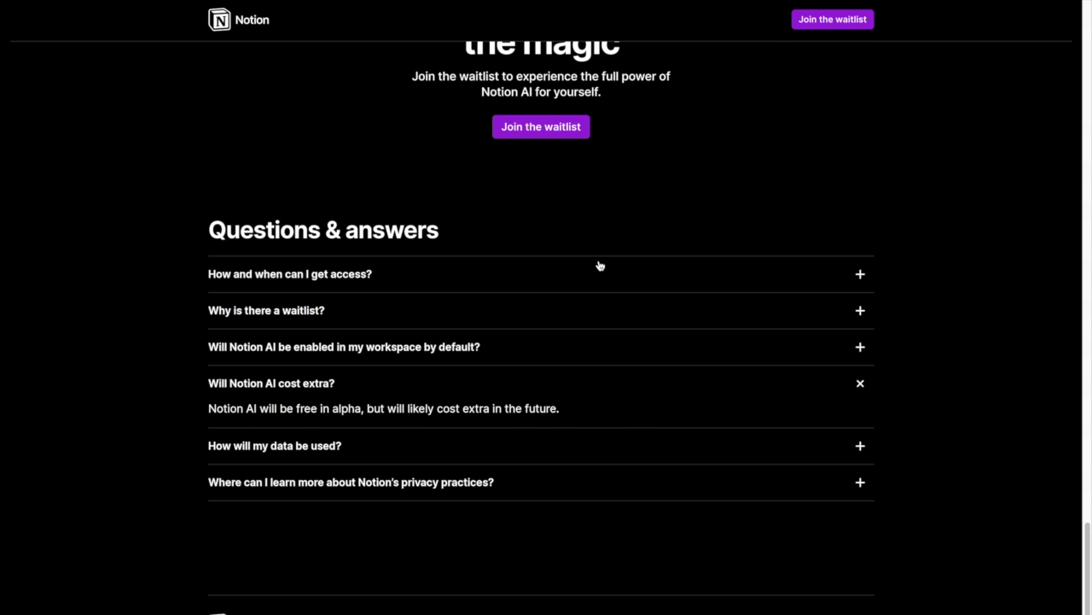
{"action": "scroll", "coordinate": [748, 144], "scroll_direction": "up", "scroll_amount": 2}
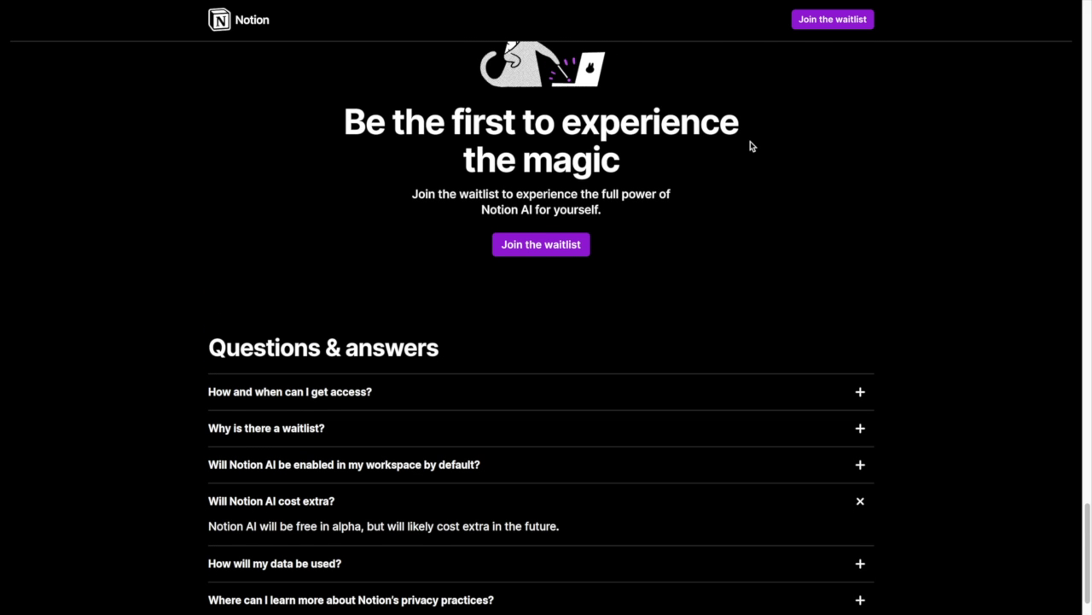
{"action": "scroll", "coordinate": [750, 146], "scroll_direction": "down", "scroll_amount": 1}
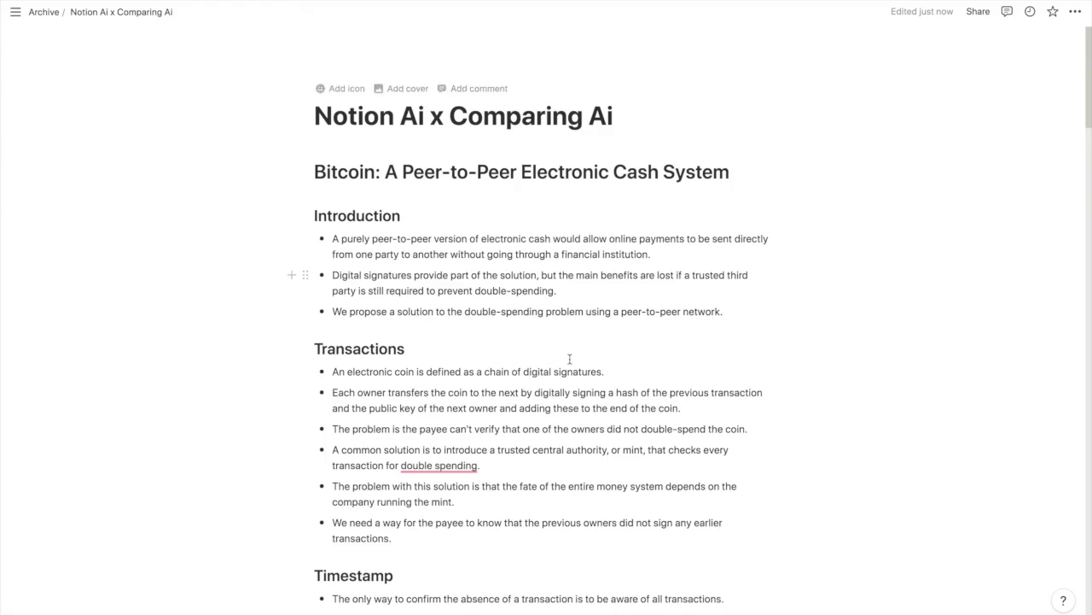
Return to the Notion document and skim the AI-generated content from the Bitcoin summary to the sales email templates.
{"action": "scroll", "coordinate": [570, 360], "scroll_direction": "down", "scroll_amount": 15}
{"action": "scroll", "coordinate": [569, 359], "scroll_direction": "down", "scroll_amount": 10}
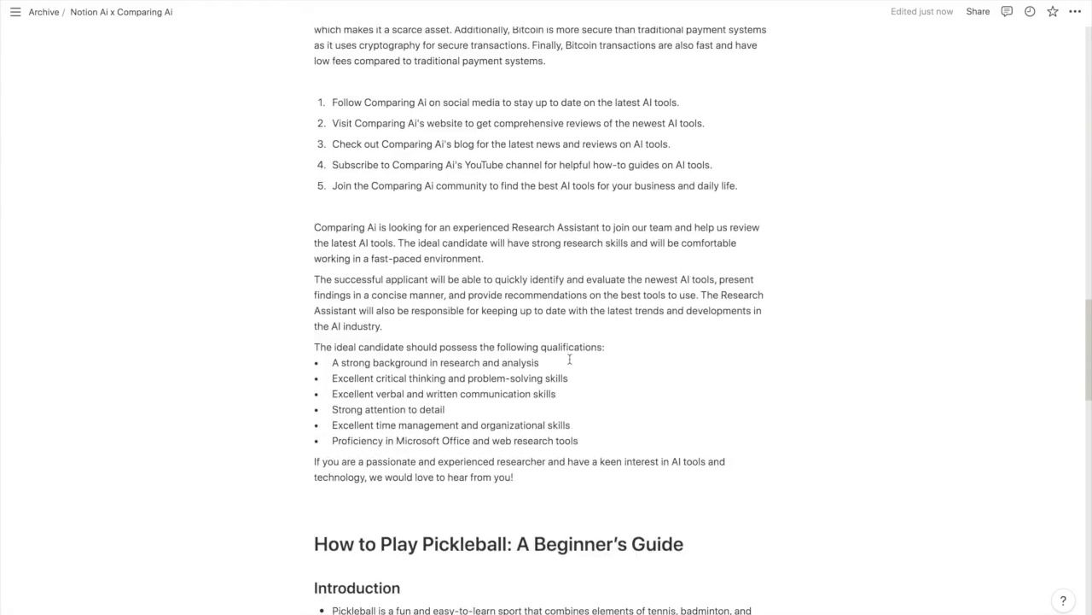
{"action": "scroll", "coordinate": [569, 359], "scroll_direction": "down", "scroll_amount": 8}
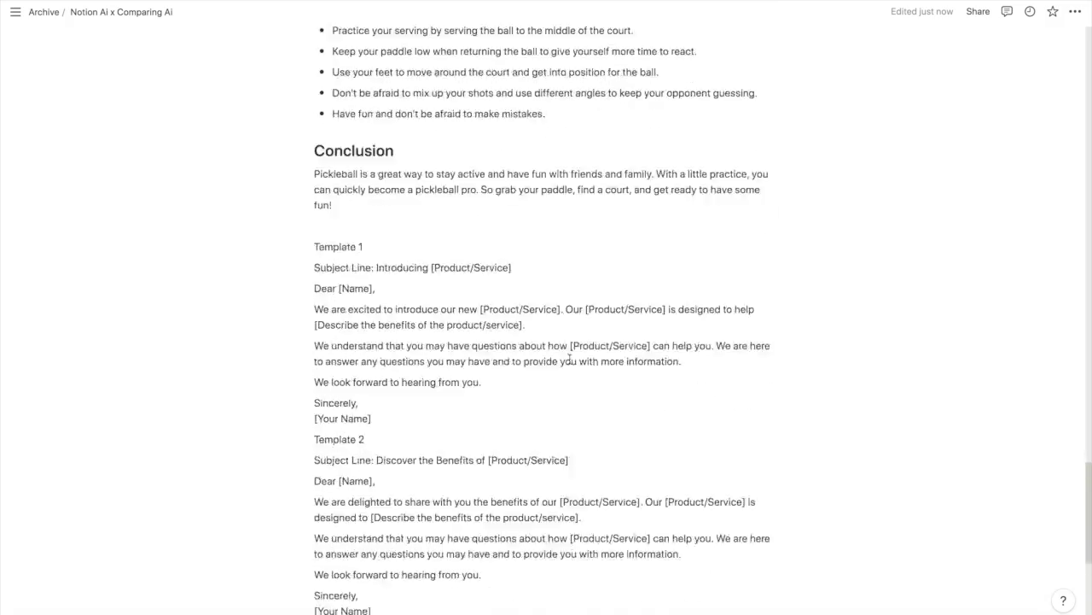
{"action": "scroll", "coordinate": [569, 359], "scroll_direction": "up", "scroll_amount": 15}
{"action": "scroll", "coordinate": [570, 359], "scroll_direction": "up", "scroll_amount": 15}
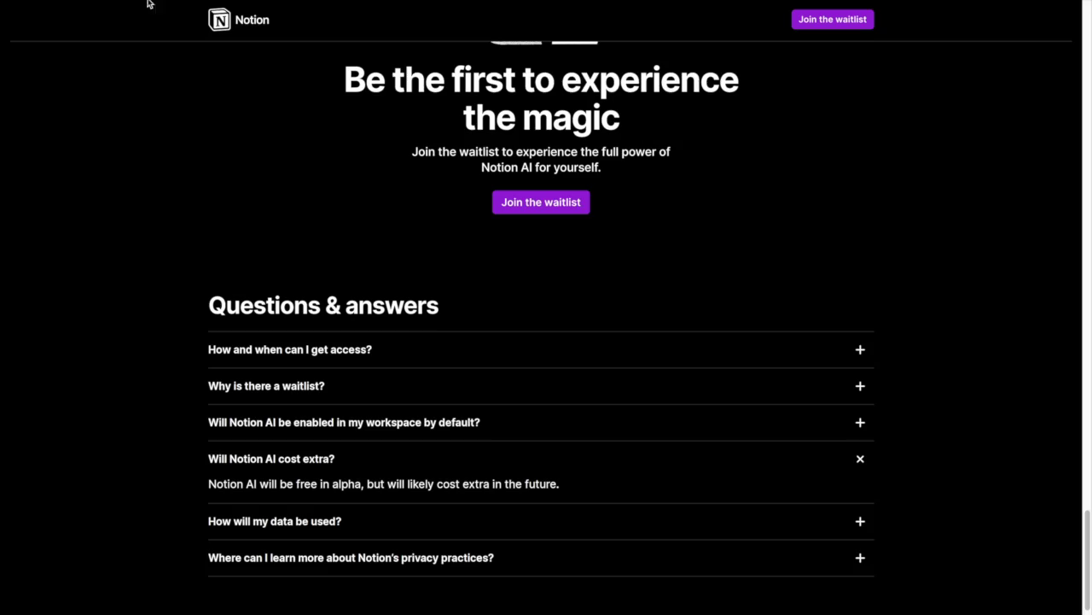
Switch from the Notion AI waitlist page to the Comparing.AI website and examine its "Get Your Free List of 25+ AI Tools" heading.
{"action": "scroll", "coordinate": [358, 366], "scroll_direction": "up", "scroll_amount": 15}
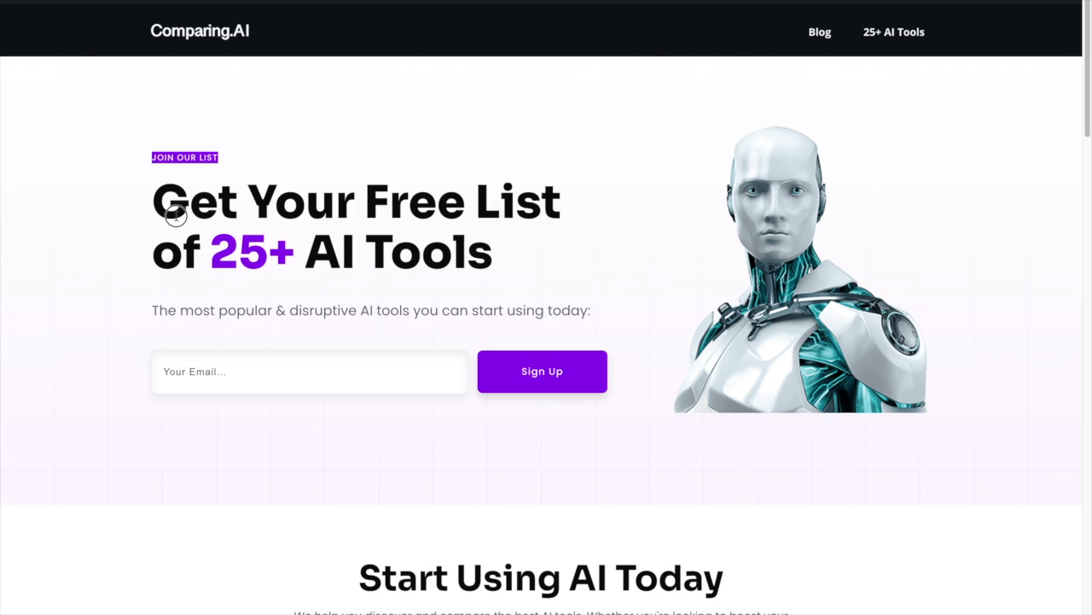
{"action": "left_click_drag", "start_coordinate": [167, 205], "coordinate": [543, 205]}
{"action": "left_click", "coordinate": [623, 292]}
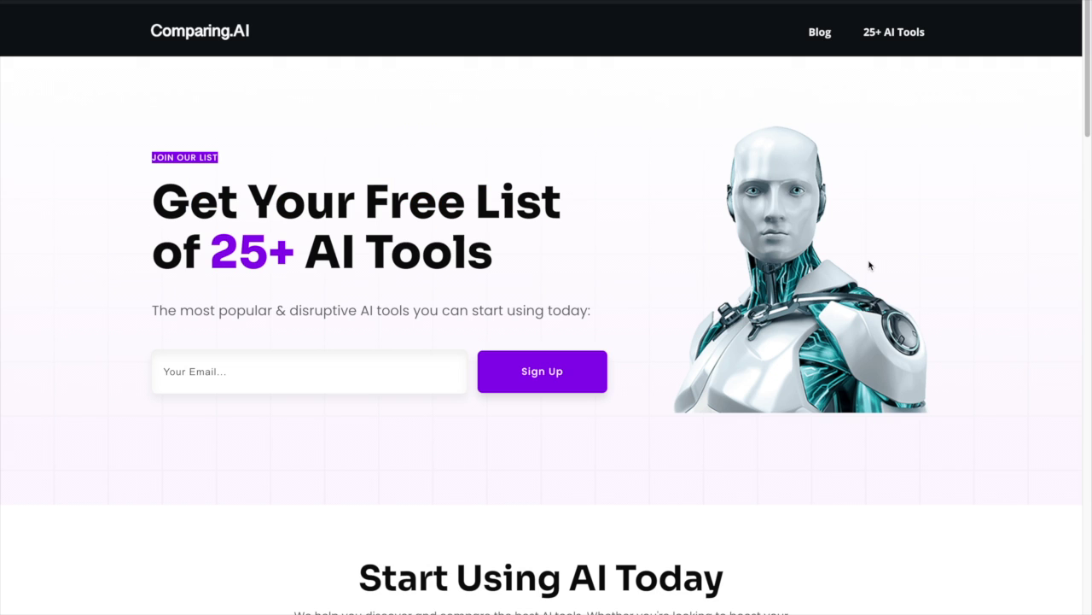